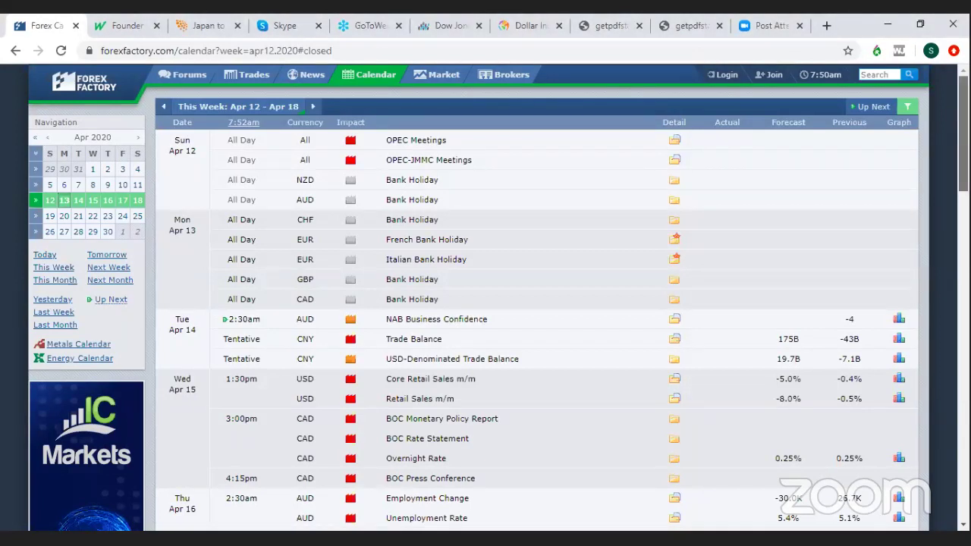
Review the Forex Factory economic calendar for the week of Apr 12 to Apr 18 through to Saturday's entries.
{"action": "scroll", "coordinate": [498, 304], "scroll_direction": "down", "scroll_amount": 1}
{"action": "scroll", "coordinate": [498, 304], "scroll_direction": "down", "scroll_amount": 1}
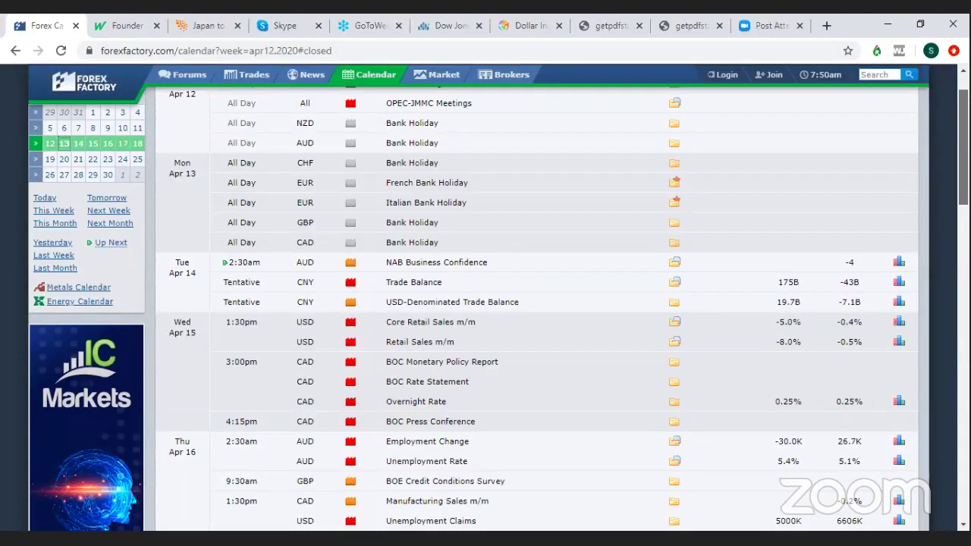
{"action": "scroll", "coordinate": [498, 304], "scroll_direction": "down", "scroll_amount": 1}
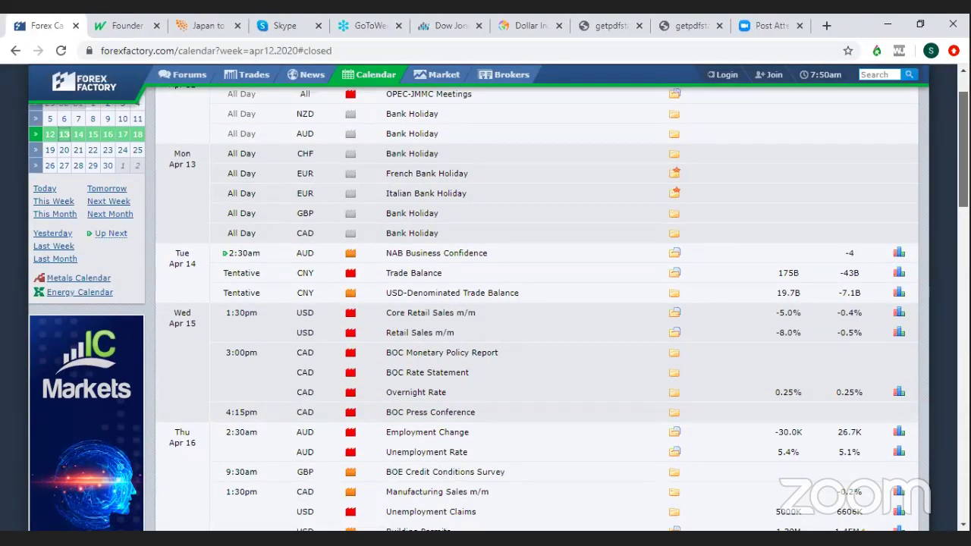
{"action": "scroll", "coordinate": [498, 304], "scroll_direction": "down", "scroll_amount": 1}
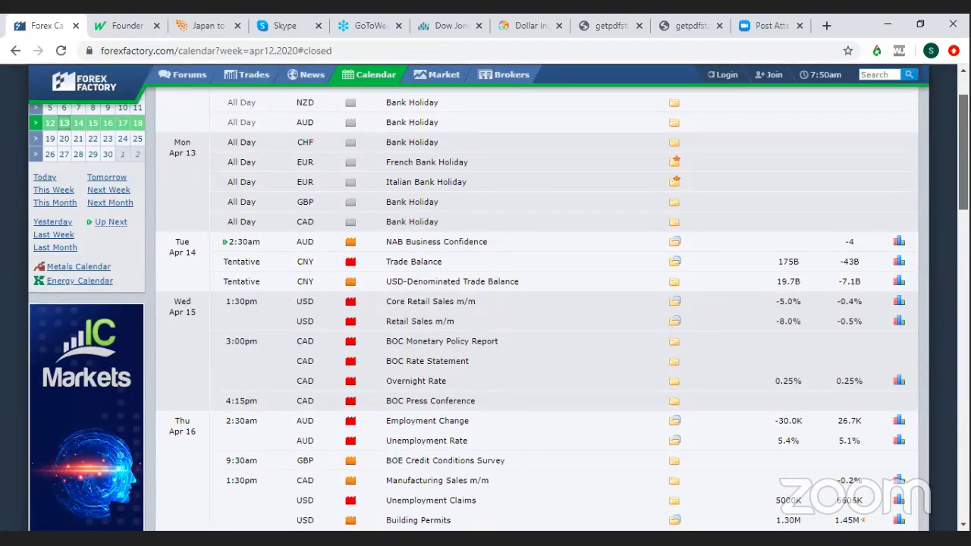
{"action": "scroll", "coordinate": [498, 304], "scroll_direction": "down", "scroll_amount": 1}
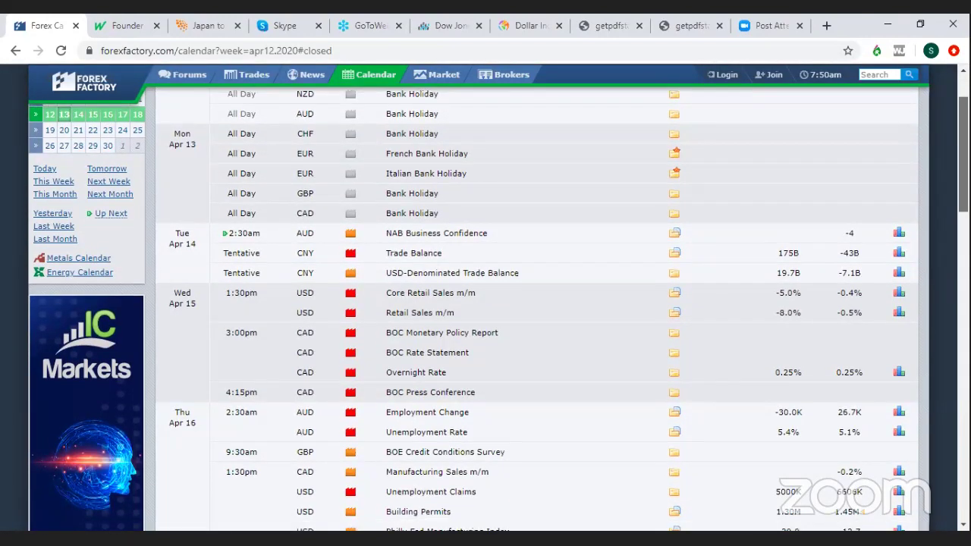
{"action": "scroll", "coordinate": [499, 304], "scroll_direction": "down", "scroll_amount": 1}
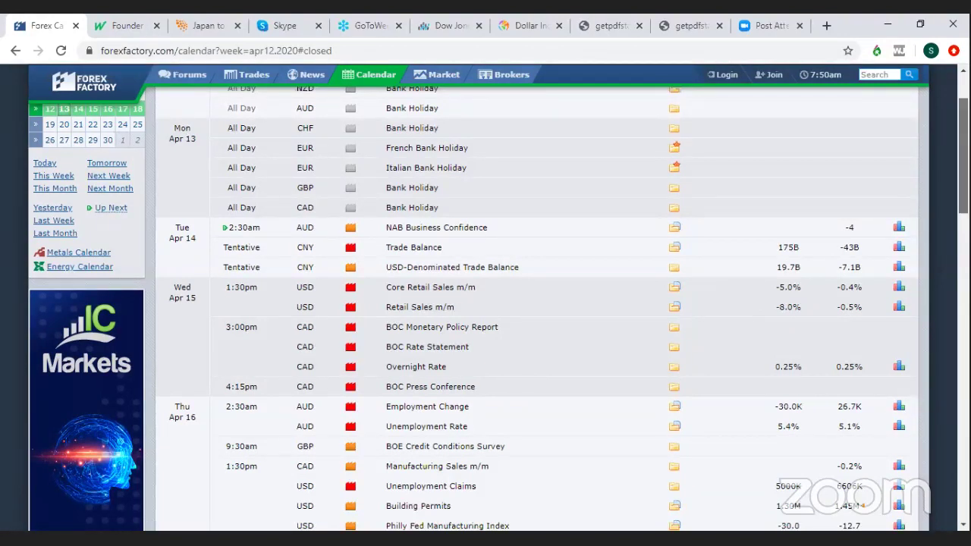
{"action": "scroll", "coordinate": [498, 308], "scroll_direction": "down", "scroll_amount": 1}
{"action": "scroll", "coordinate": [498, 309], "scroll_direction": "down", "scroll_amount": 3}
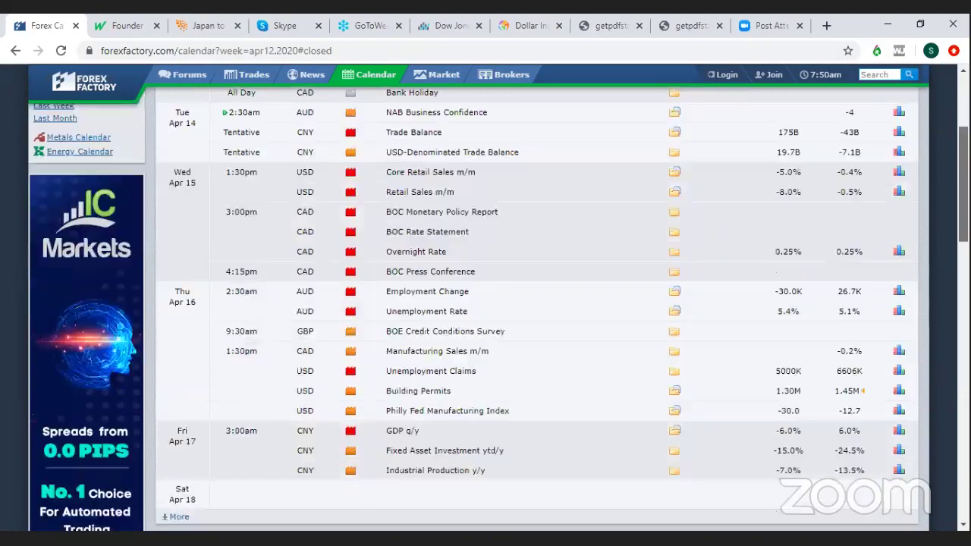
{"action": "scroll", "coordinate": [498, 309], "scroll_direction": "down", "scroll_amount": 1}
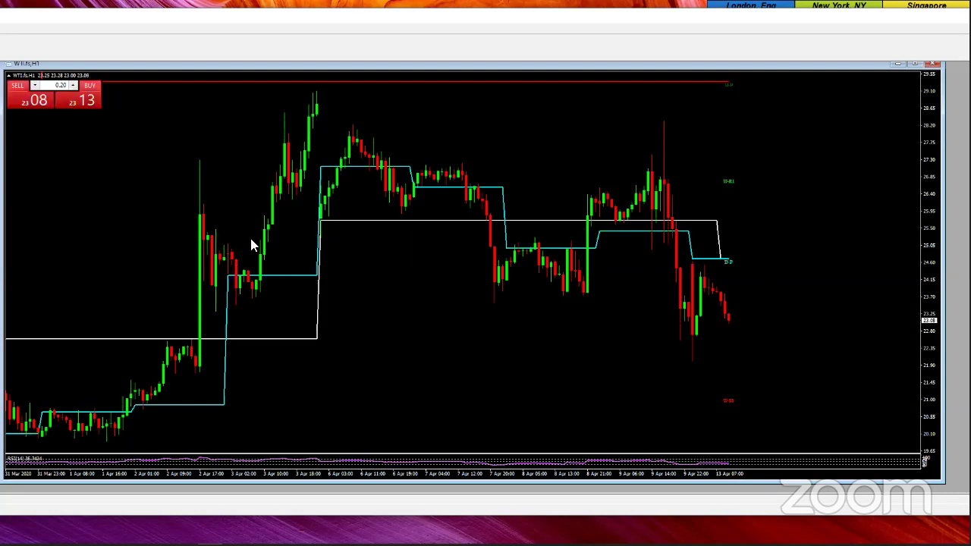
Show the WTI chart on the daily (D1) timeframe and enlarge its candles for a closer look.
{"action": "type", "text": "D1"}
{"action": "key", "text": "Return"}
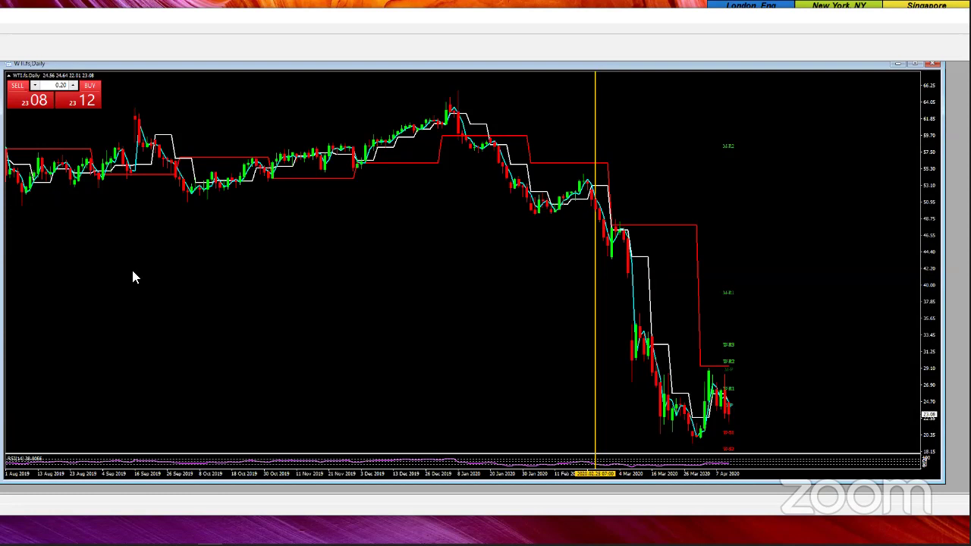
{"action": "key", "text": "plus"}
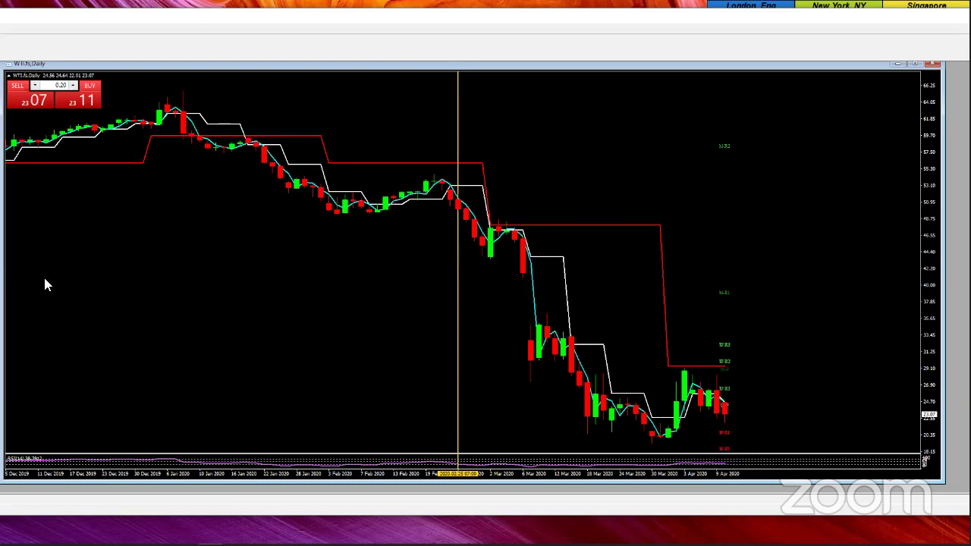
Set the WTI chart to the H4 timeframe and draw a rising trend line from the 30 March low beneath the latest candles.
{"action": "type", "text": "H4"}
{"action": "key", "text": "Return"}
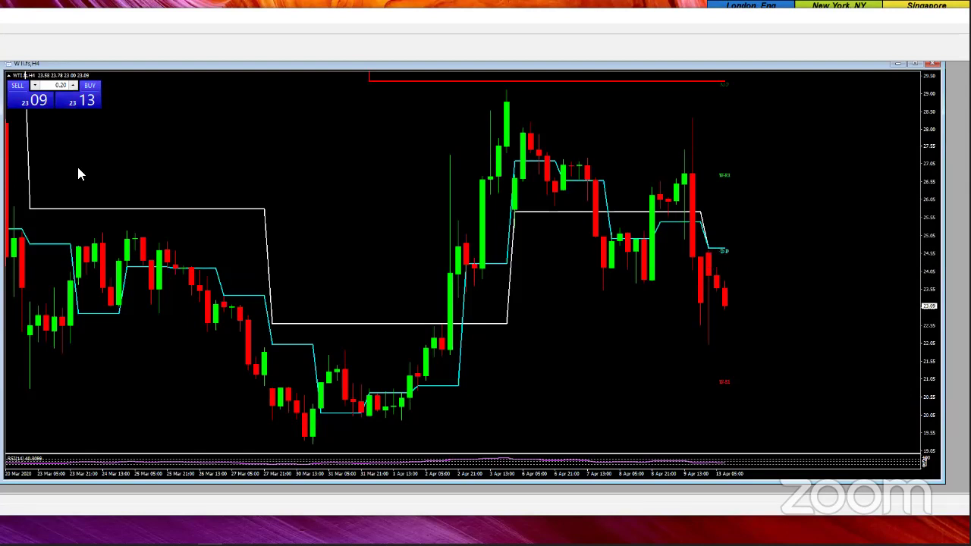
{"action": "left_click_drag", "start_coordinate": [78, 172], "coordinate": [570, 236]}
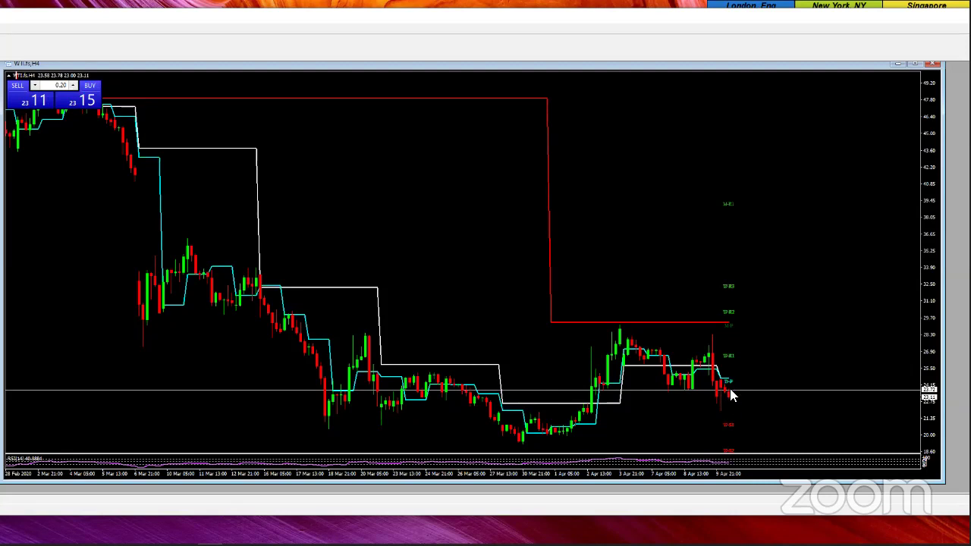
{"action": "mouse_move", "coordinate": [732, 394]}
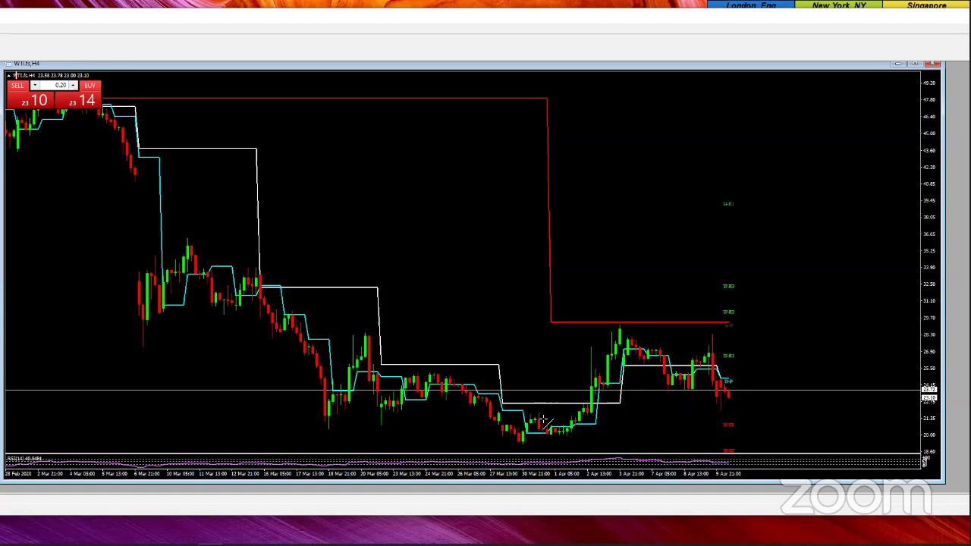
{"action": "left_click_drag", "start_coordinate": [523, 445], "coordinate": [575, 442]}
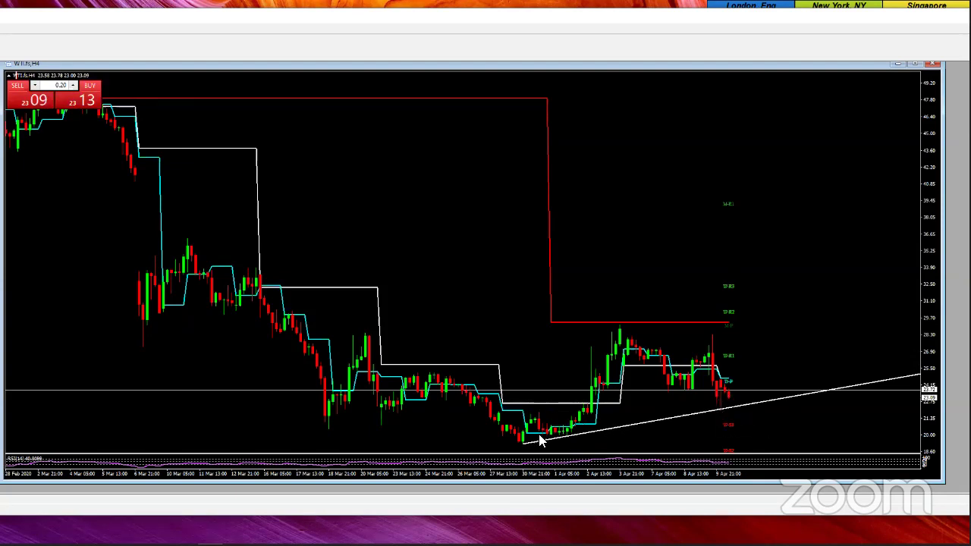
Check WTI price levels with the crosshair around the latest candles and the red pivot line above the early-April high.
{"action": "middle_click", "coordinate": [730, 408]}
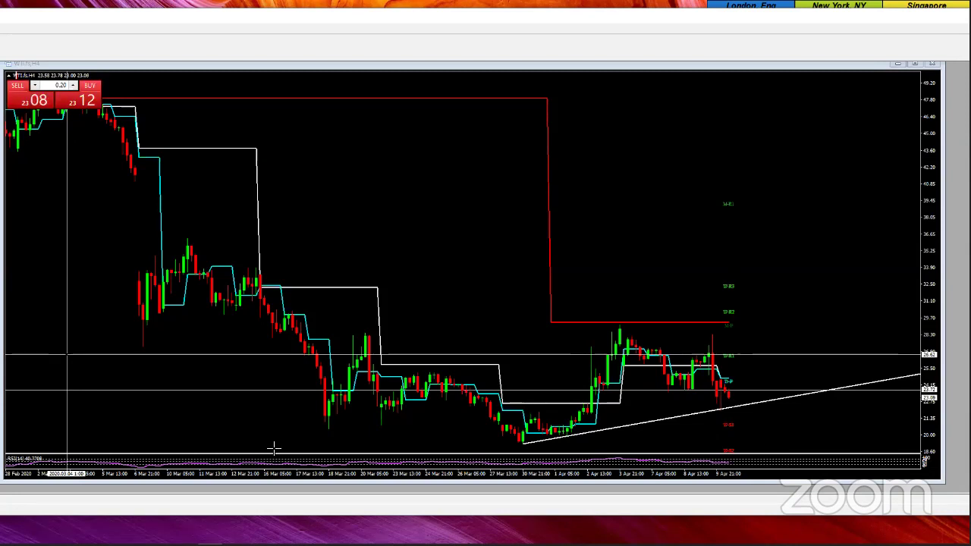
{"action": "left_click", "coordinate": [730, 407]}
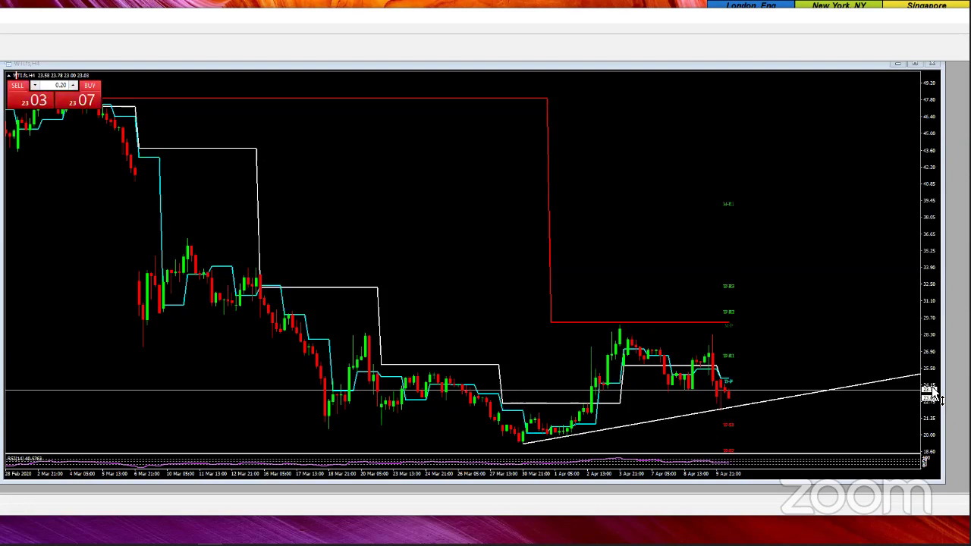
{"action": "middle_click", "coordinate": [771, 383]}
{"action": "left_click_drag", "start_coordinate": [718, 388], "coordinate": [733, 413]}
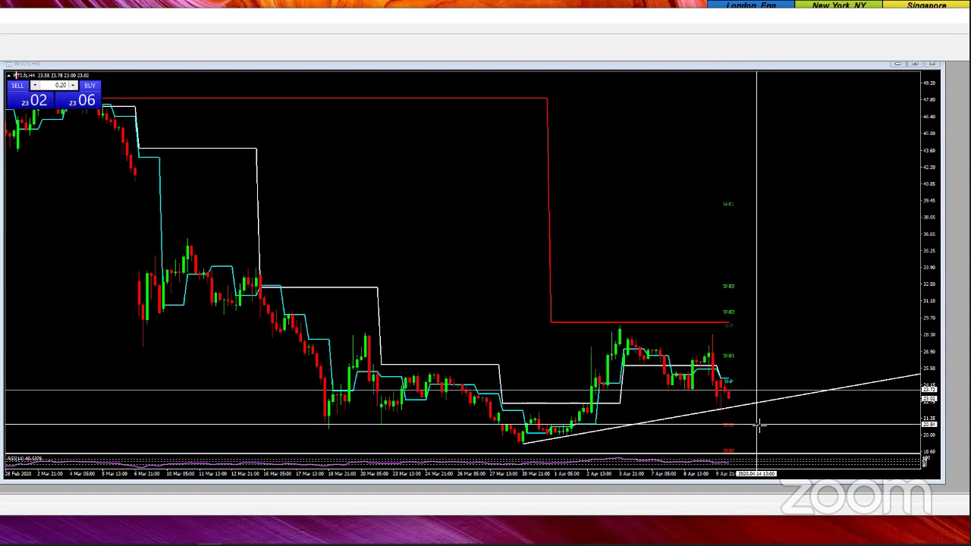
{"action": "left_click", "coordinate": [789, 337]}
{"action": "middle_click", "coordinate": [644, 320]}
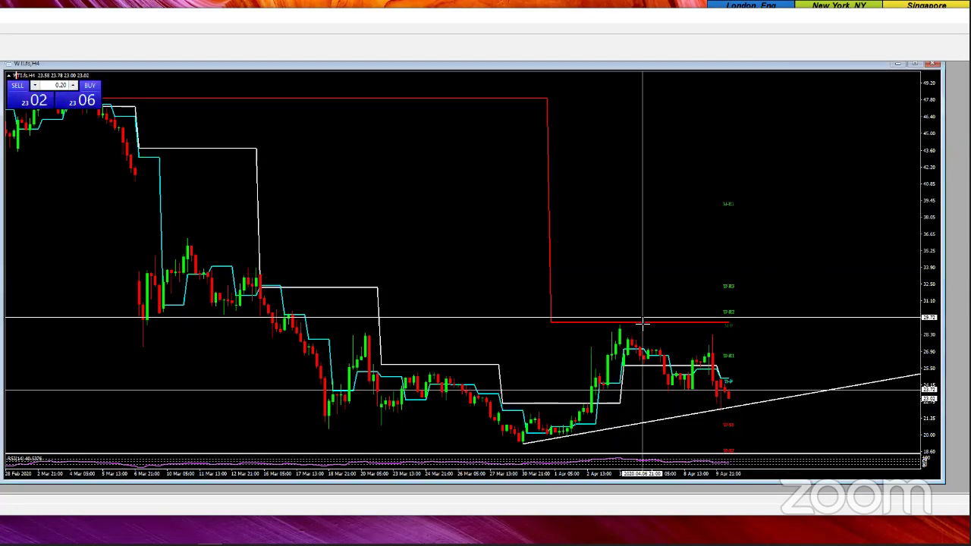
{"action": "left_click_drag", "start_coordinate": [627, 324], "coordinate": [791, 342]}
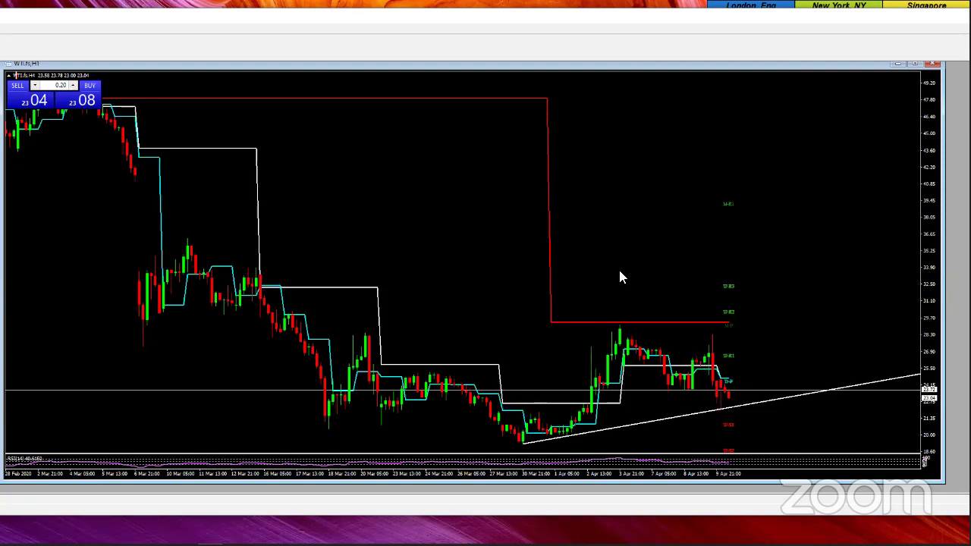
Set the WTI chart to the H1 timeframe and inspect its price levels with the crosshair.
{"action": "type", "text": "H1"}
{"action": "key", "text": "Return"}
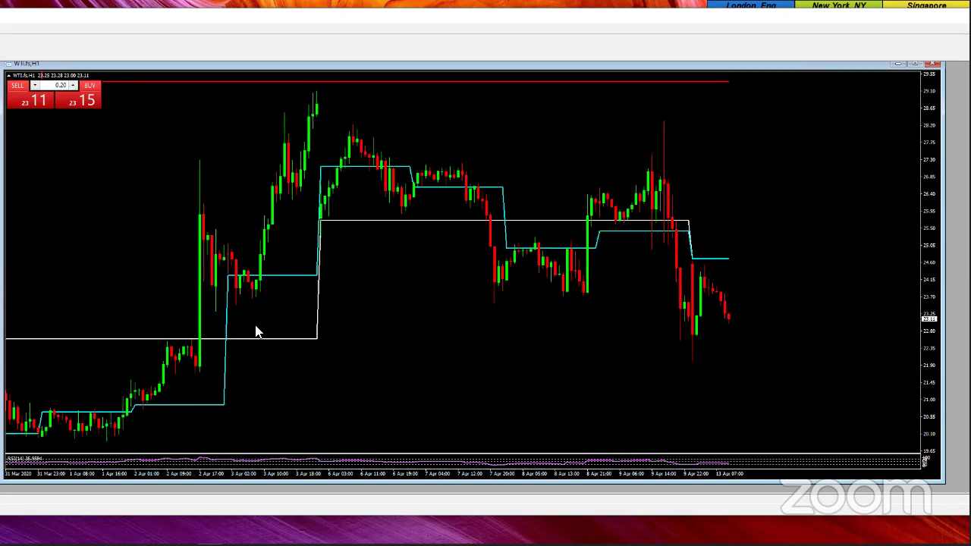
{"action": "middle_click", "coordinate": [228, 312]}
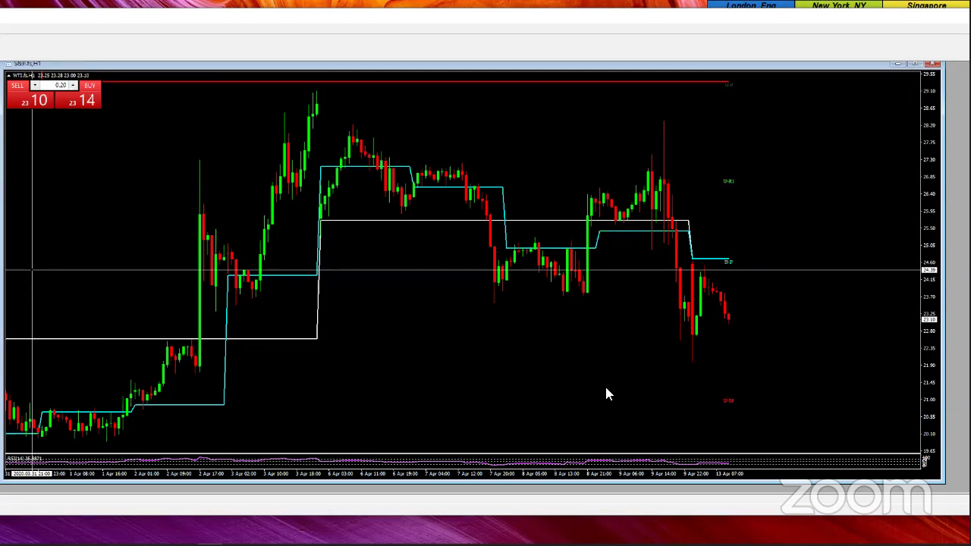
Switch to the S&P chart and review it on the H1, daily and H4 timeframes.
{"action": "key", "text": "ctrl+Tab"}
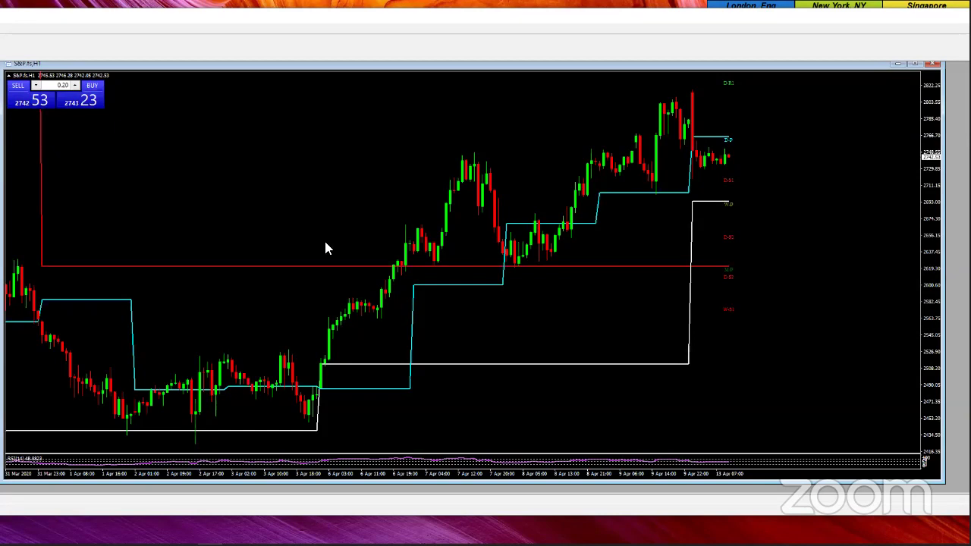
{"action": "key", "text": "ctrl+Tab"}
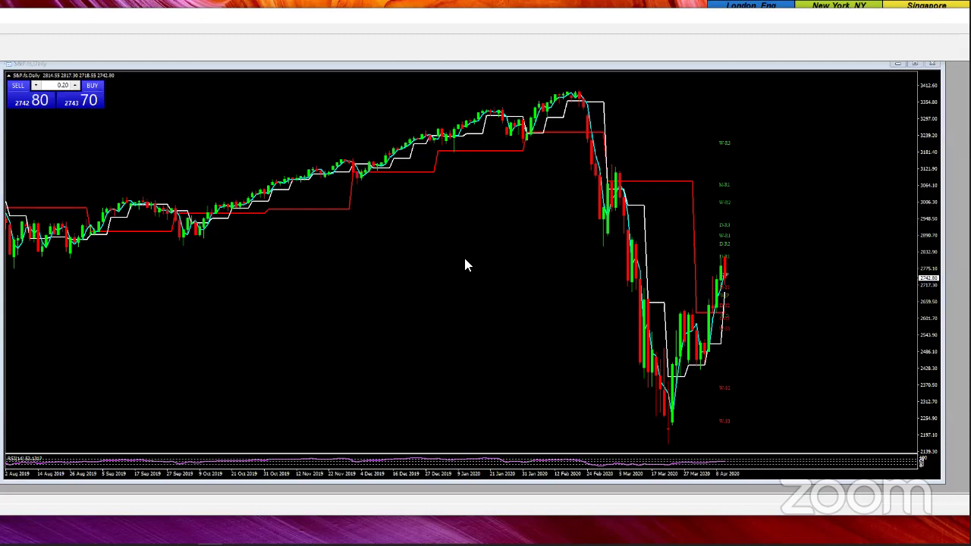
{"action": "key", "text": "ctrl+Tab"}
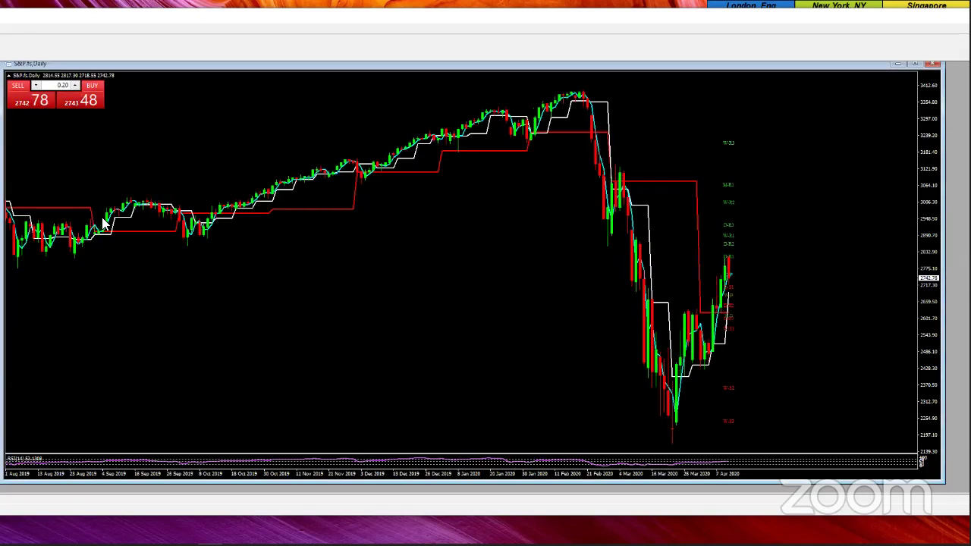
{"action": "key", "text": "ctrl+Tab"}
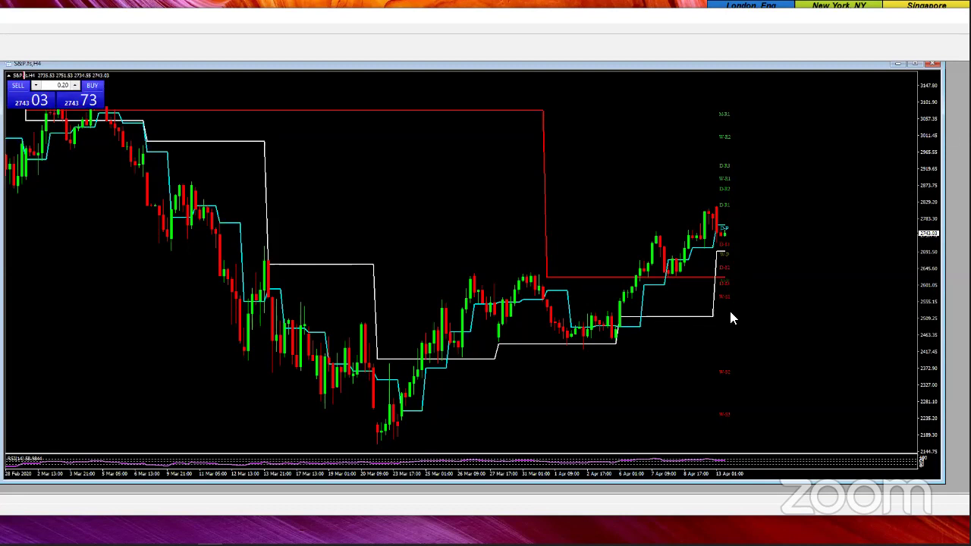
Inspect the recent top on the S&P H4 chart and draw a horizontal trend line extending from the 7 April high.
{"action": "middle_click", "coordinate": [485, 343]}
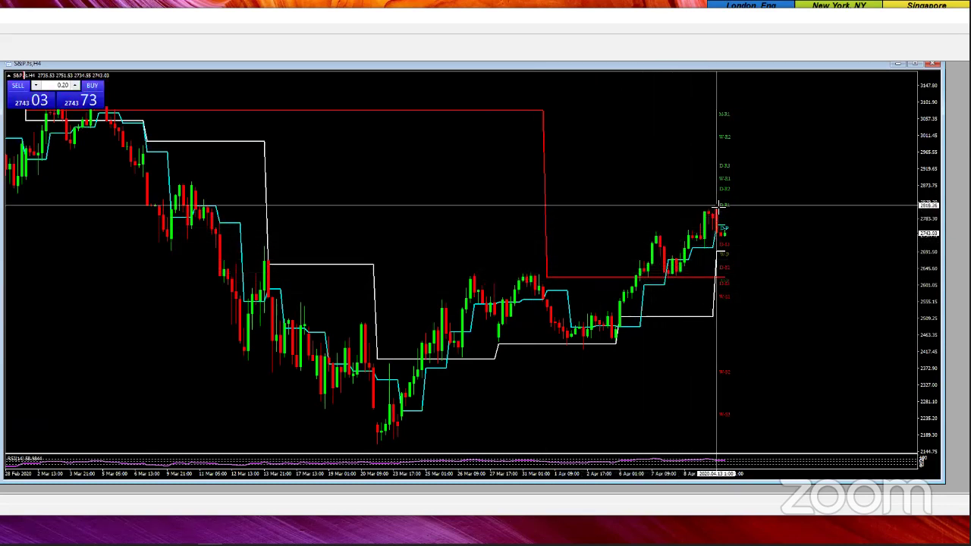
{"action": "left_click", "coordinate": [524, 227]}
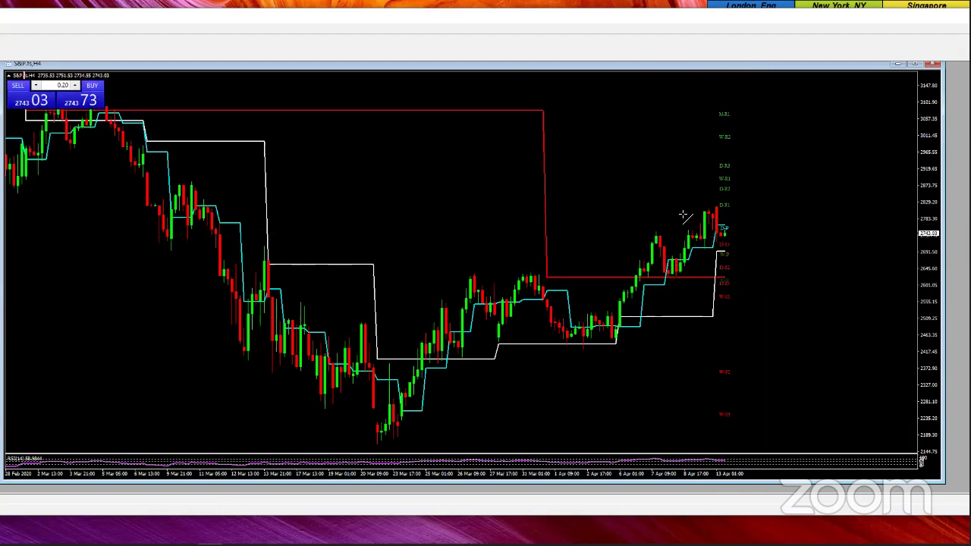
{"action": "left_click_drag", "start_coordinate": [652, 237], "coordinate": [801, 237]}
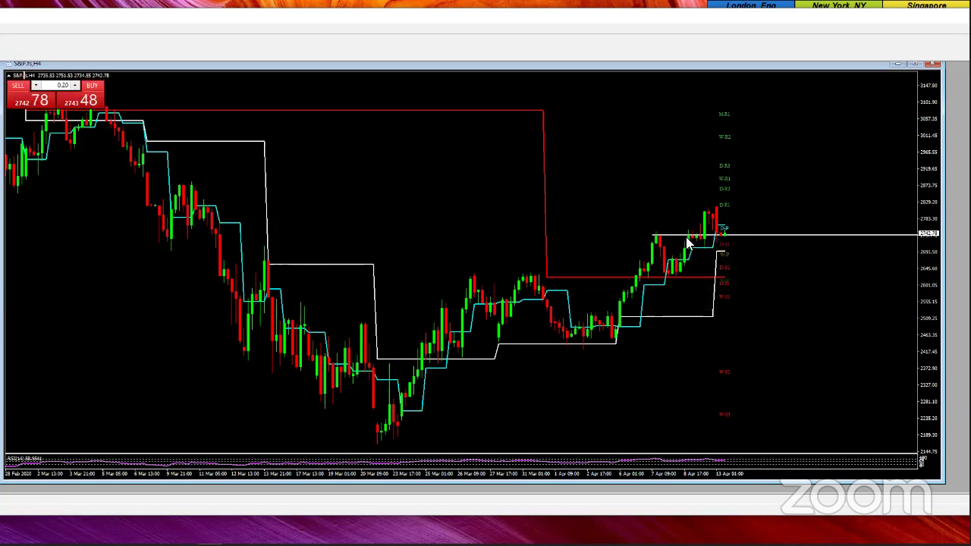
Check the price of the white weekly pivot line below the latest S&P candles with the crosshair.
{"action": "mouse_move", "coordinate": [696, 239]}
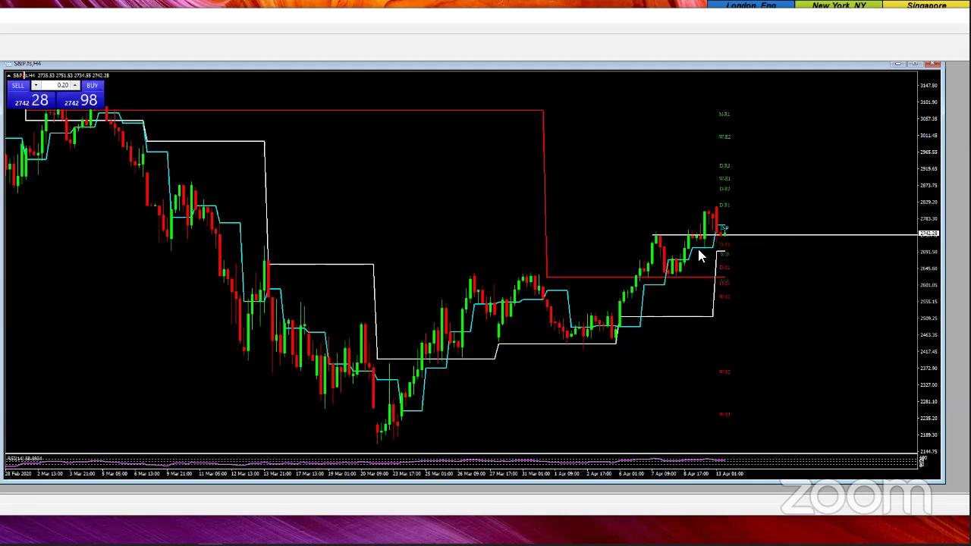
{"action": "middle_click", "coordinate": [702, 250]}
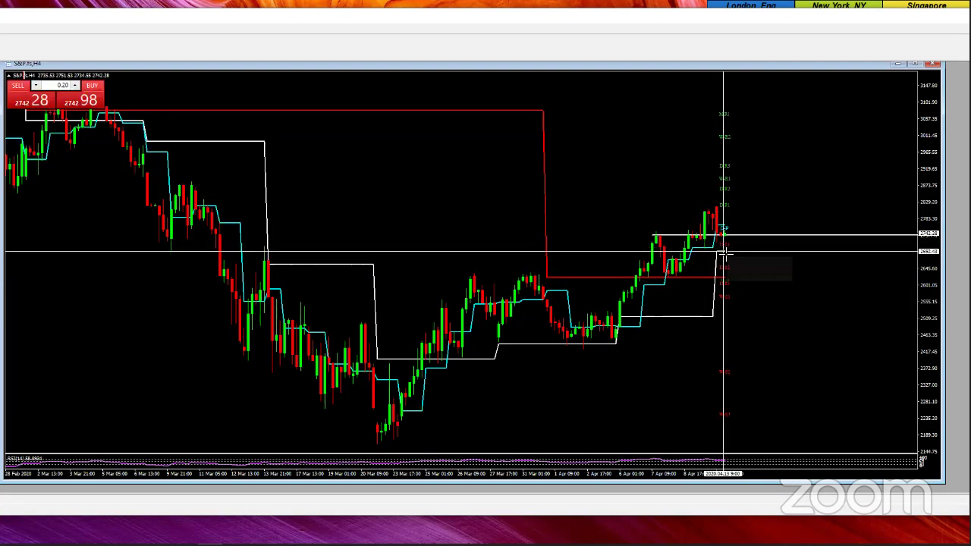
{"action": "middle_click", "coordinate": [724, 254]}
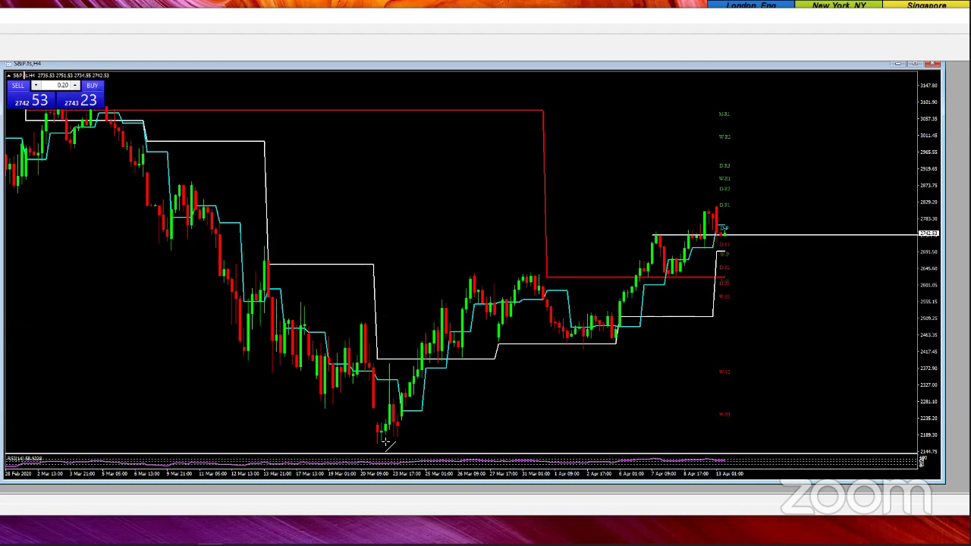
Draw two rising S&P trend lines, one from the late-March low through the 3 April low and a steeper, adjusted one from the 8 April low.
{"action": "mouse_move", "coordinate": [378, 441]}
{"action": "left_mouse_down"}
{"action": "mouse_move", "coordinate": [629, 345]}
{"action": "mouse_move", "coordinate": [683, 308]}
{"action": "left_mouse_up"}
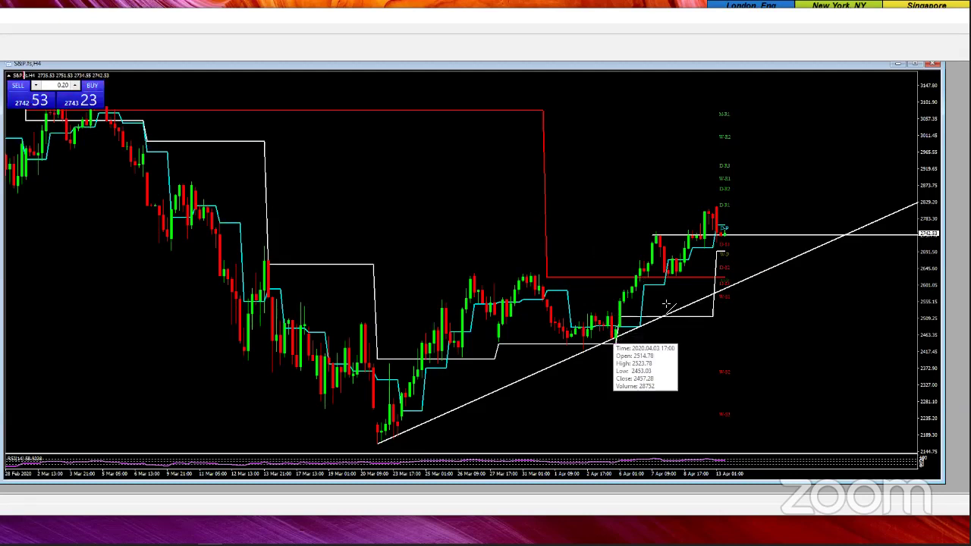
{"action": "left_click_drag", "start_coordinate": [675, 278], "coordinate": [719, 250]}
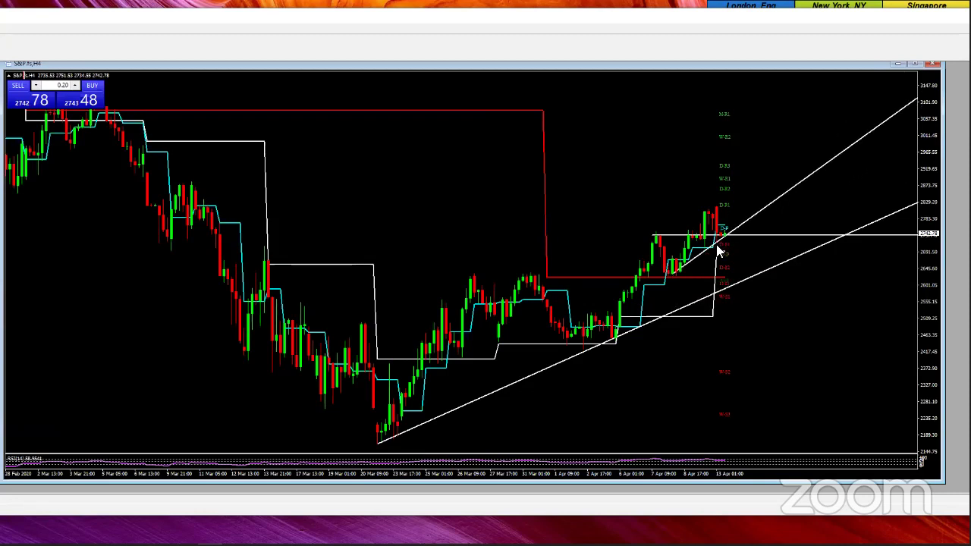
{"action": "left_click_drag", "start_coordinate": [675, 281], "coordinate": [651, 288]}
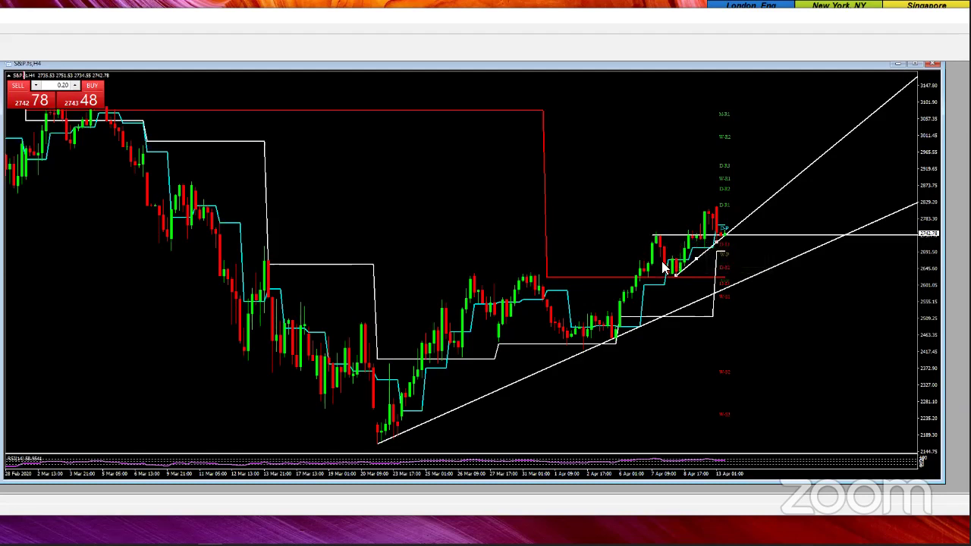
{"action": "middle_click", "coordinate": [705, 231]}
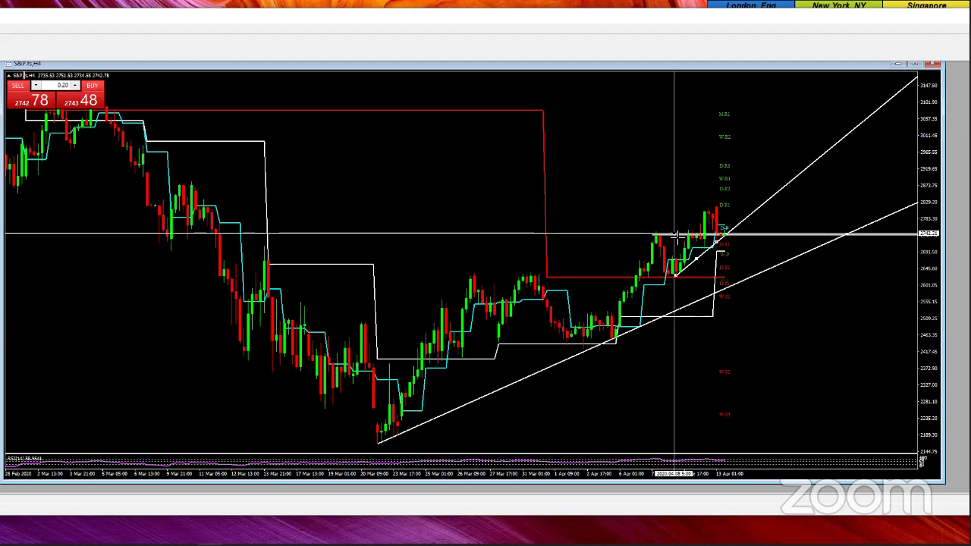
{"action": "key", "text": "Escape"}
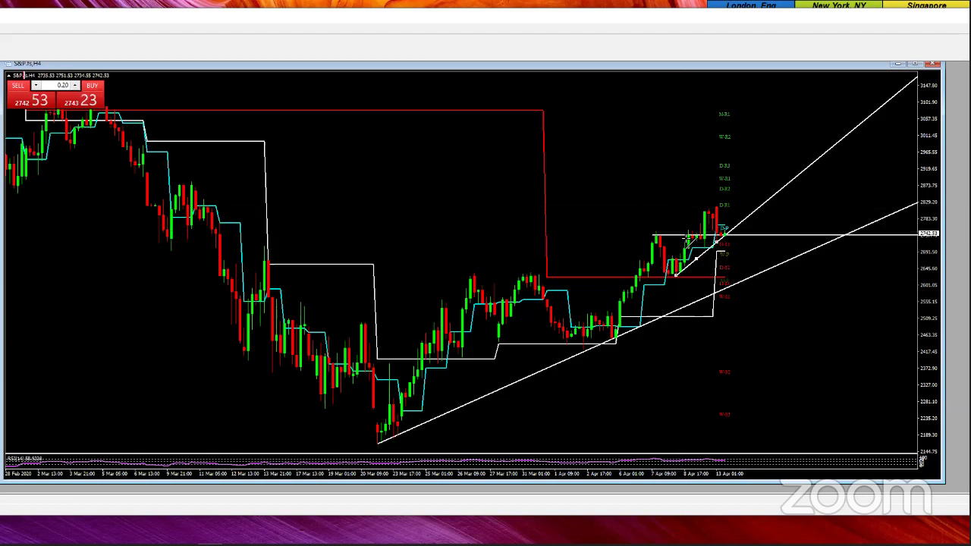
Draw a vertical line rising from the horizontal 7 April high level above price and check its upper end with the crosshair.
{"action": "left_click_drag", "start_coordinate": [680, 235], "coordinate": [699, 212]}
{"action": "middle_click", "coordinate": [718, 206]}
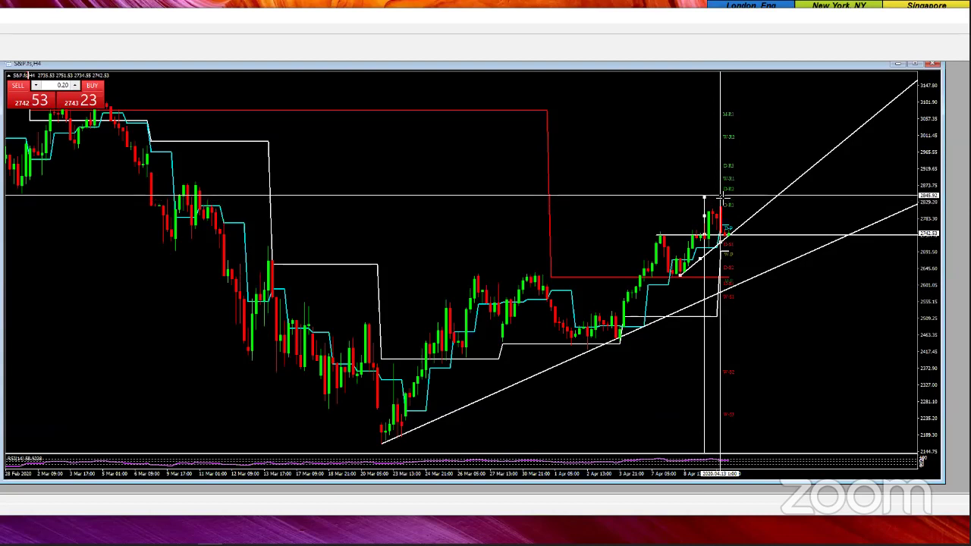
{"action": "scroll", "coordinate": [724, 199], "scroll_direction": "down", "scroll_amount": 1}
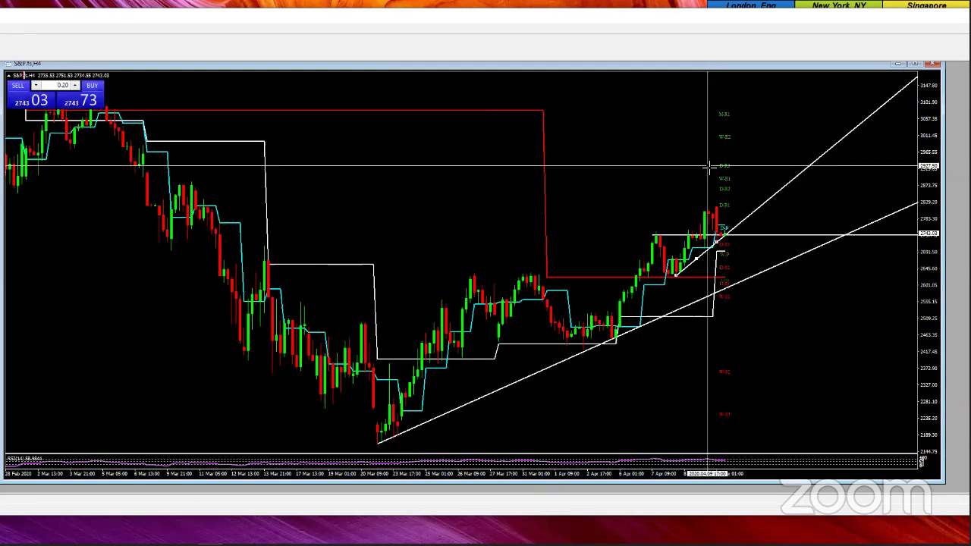
Delete the horizontal line and both rising trend lines from the S&P H4 chart.
{"action": "key", "text": "BackSpace"}
{"action": "key", "text": "BackSpace"}
{"action": "key", "text": "BackSpace"}
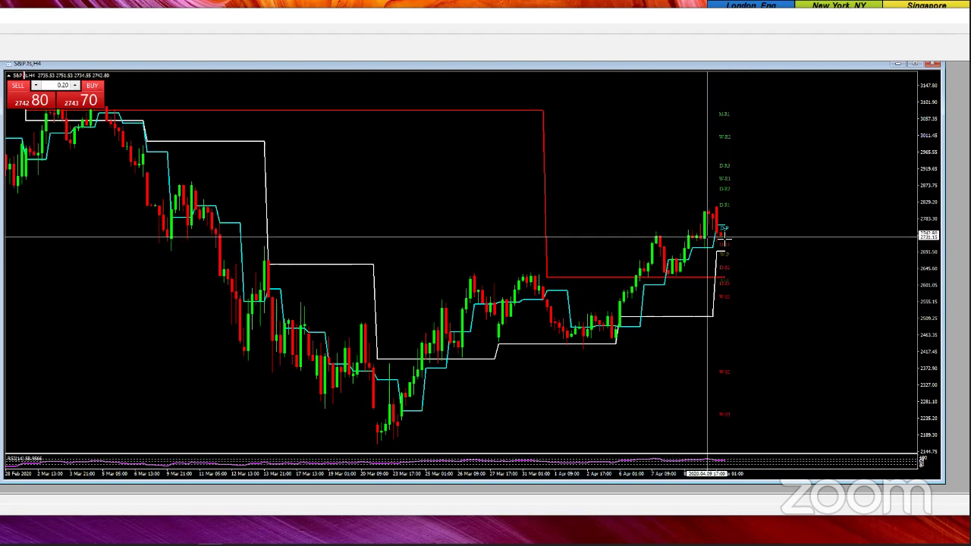
{"action": "mouse_move", "coordinate": [727, 252]}
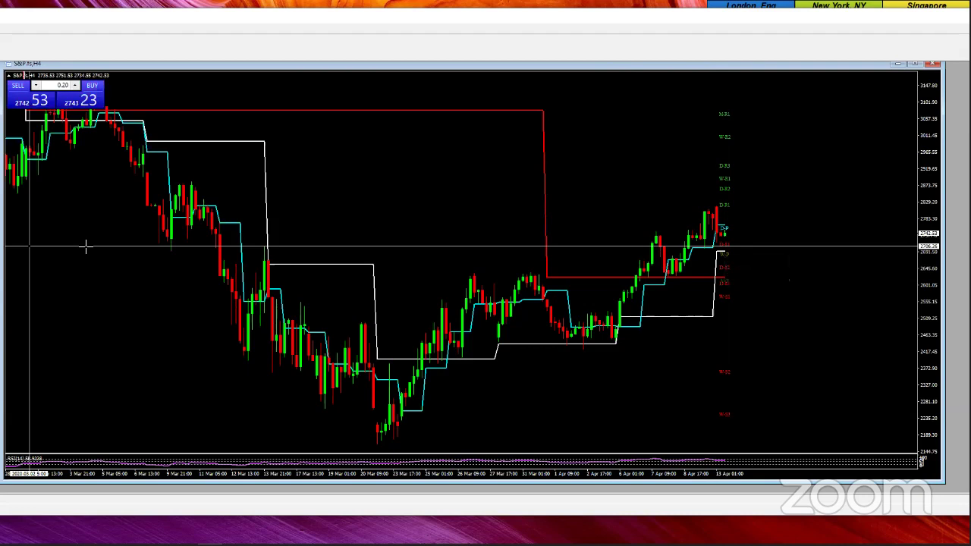
Draw a rising S&P trend line from the late-March low through the 3 April low.
{"action": "left_click", "coordinate": [365, 313]}
{"action": "left_click_drag", "start_coordinate": [378, 443], "coordinate": [615, 343]}
{"action": "middle_click", "coordinate": [802, 253]}
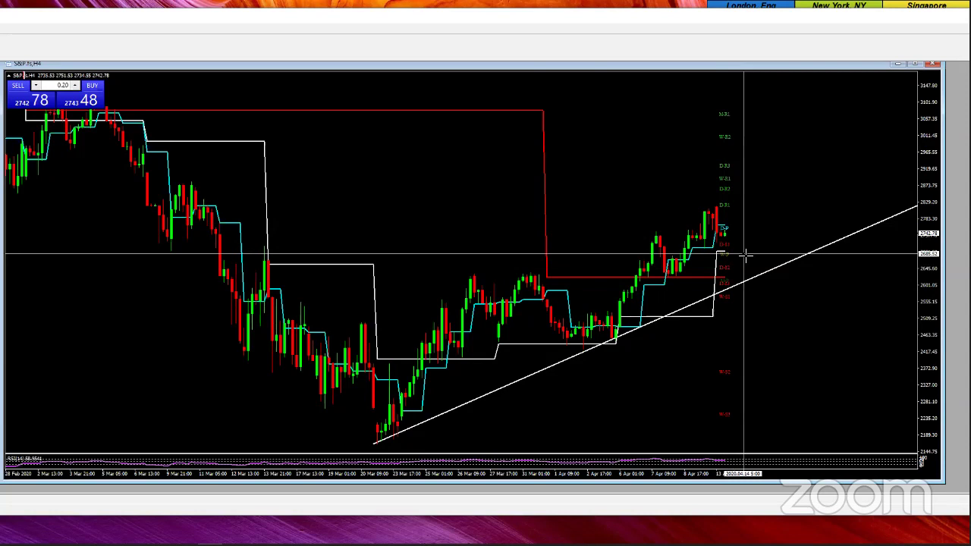
Try a Fibonacci retracement from the 3 April low to the latest high, re-anchor its start at the late-March low, and delete it.
{"action": "left_click", "coordinate": [123, 260]}
{"action": "left_click_drag", "start_coordinate": [614, 340], "coordinate": [713, 211]}
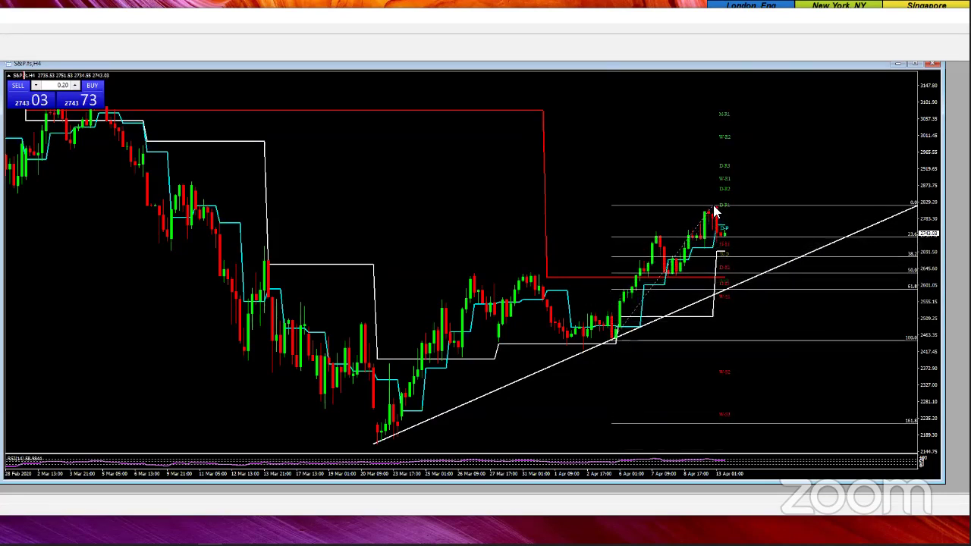
{"action": "left_click_drag", "start_coordinate": [614, 339], "coordinate": [377, 442]}
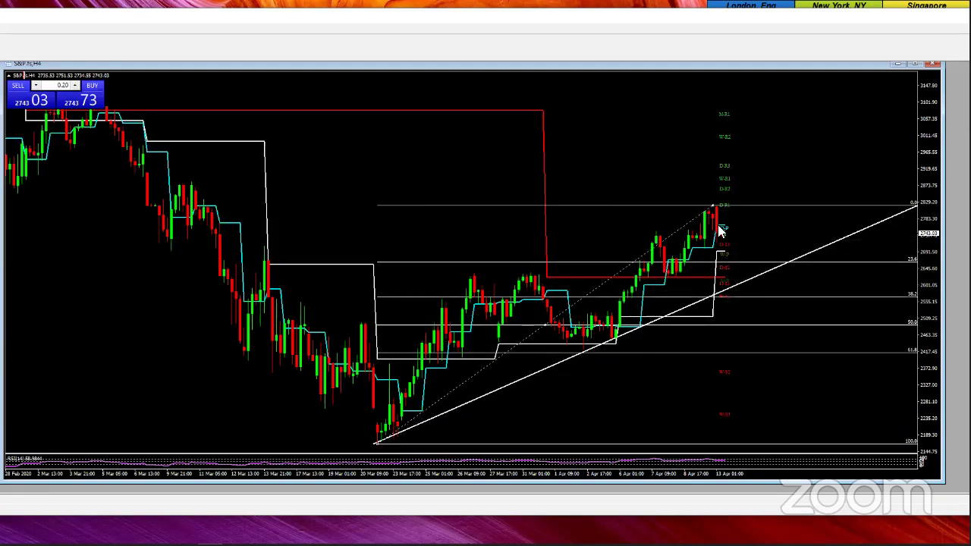
{"action": "middle_click", "coordinate": [729, 259]}
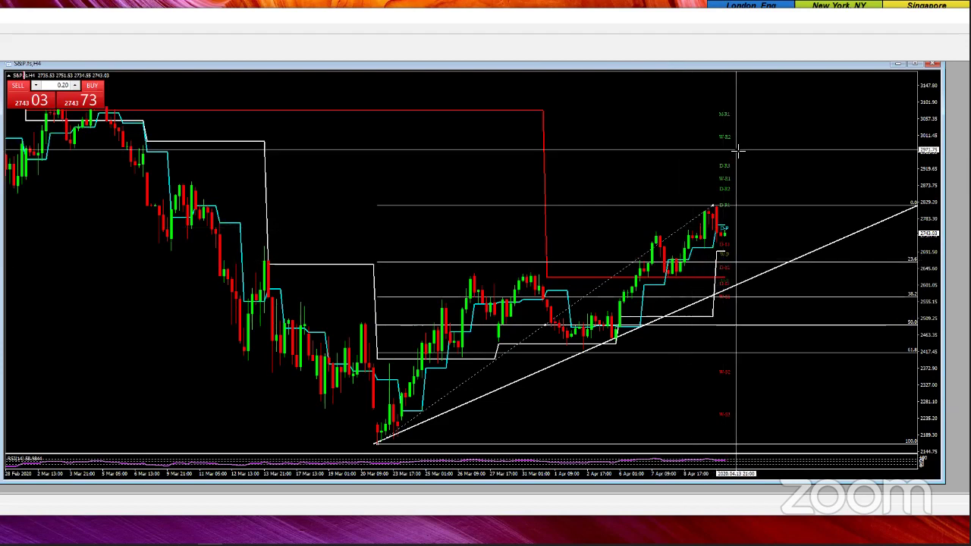
{"action": "key", "text": "Delete"}
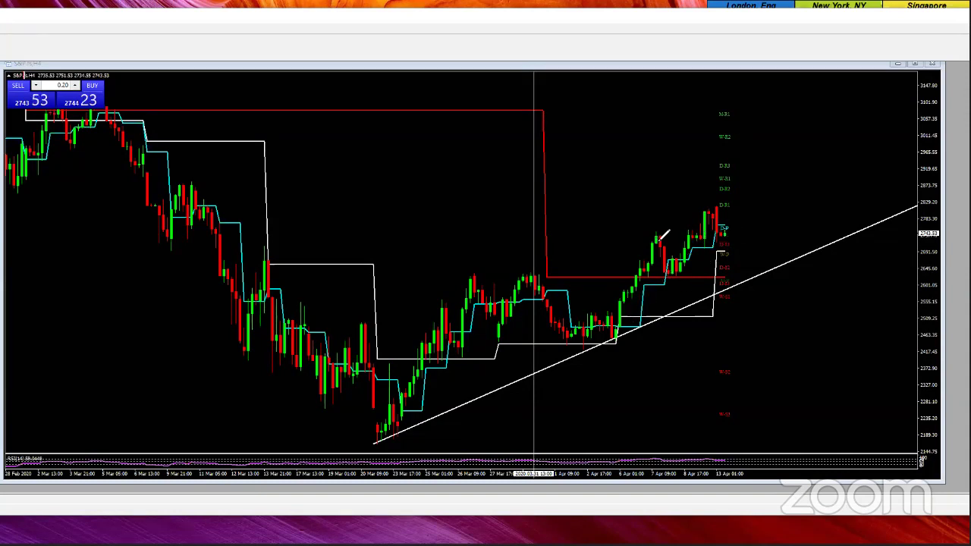
Sketch a freehand level at the 7 April high and a zigzag price path falling below it to the rising trend line.
{"action": "left_click_drag", "start_coordinate": [696, 236], "coordinate": [757, 237]}
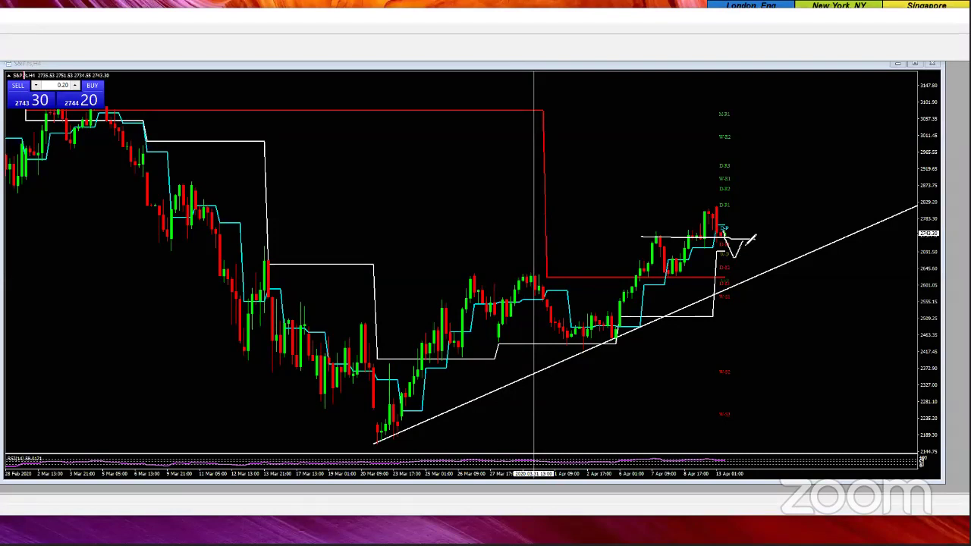
{"action": "left_click_drag", "start_coordinate": [749, 241], "coordinate": [766, 273]}
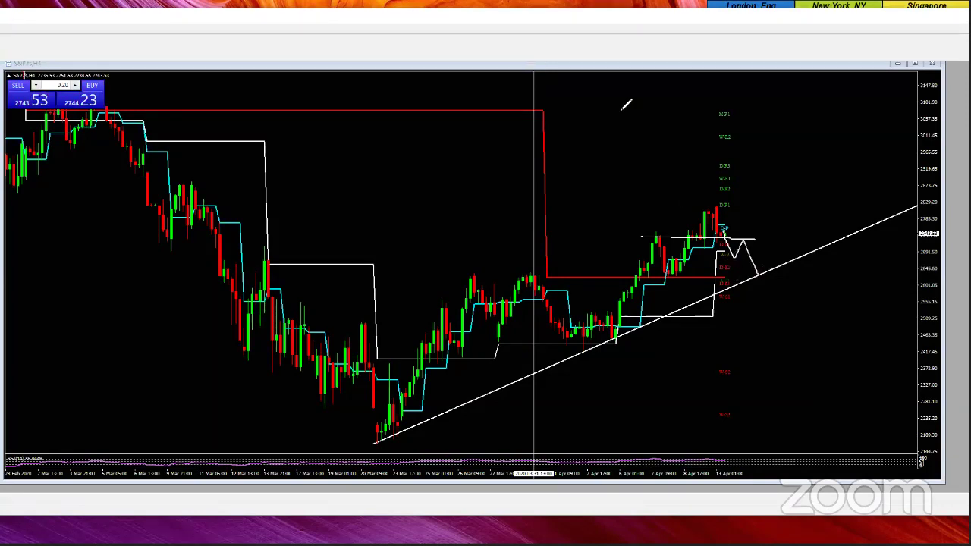
Sketch a head-and-shoulders scenario: mark both shoulders, the head and a neckline near the red pivot line, with price breaking down steeply.
{"action": "left_click_drag", "start_coordinate": [726, 235], "coordinate": [739, 277]}
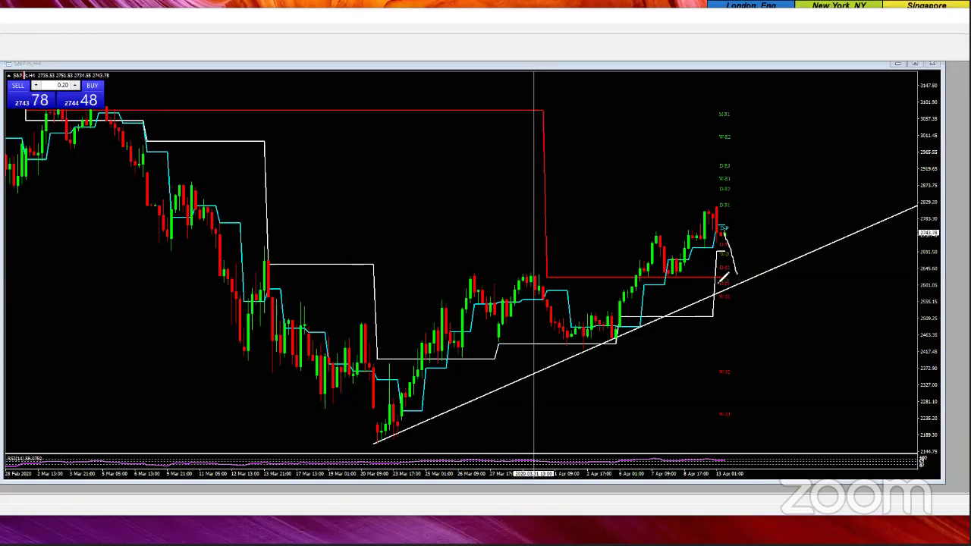
{"action": "left_click_drag", "start_coordinate": [739, 276], "coordinate": [774, 275]}
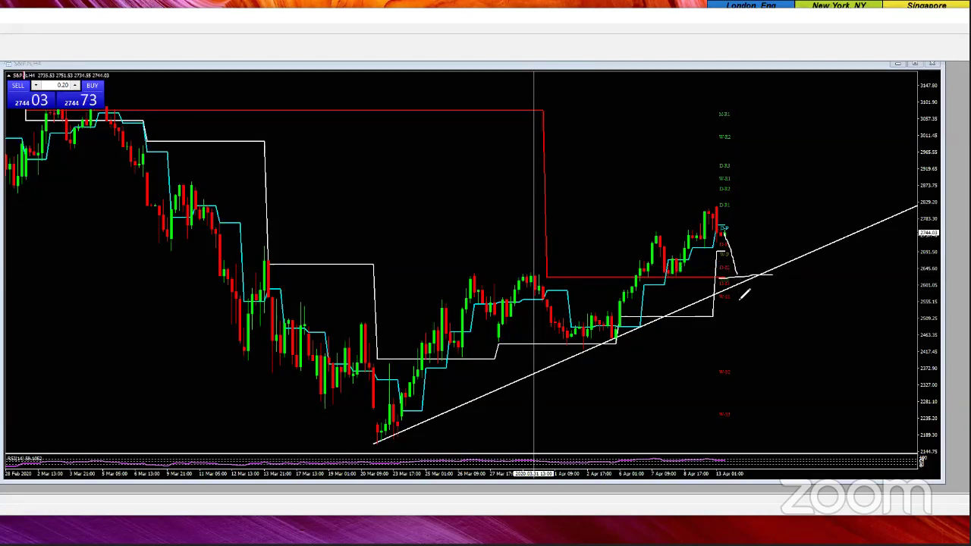
{"action": "left_click_drag", "start_coordinate": [743, 287], "coordinate": [757, 257]}
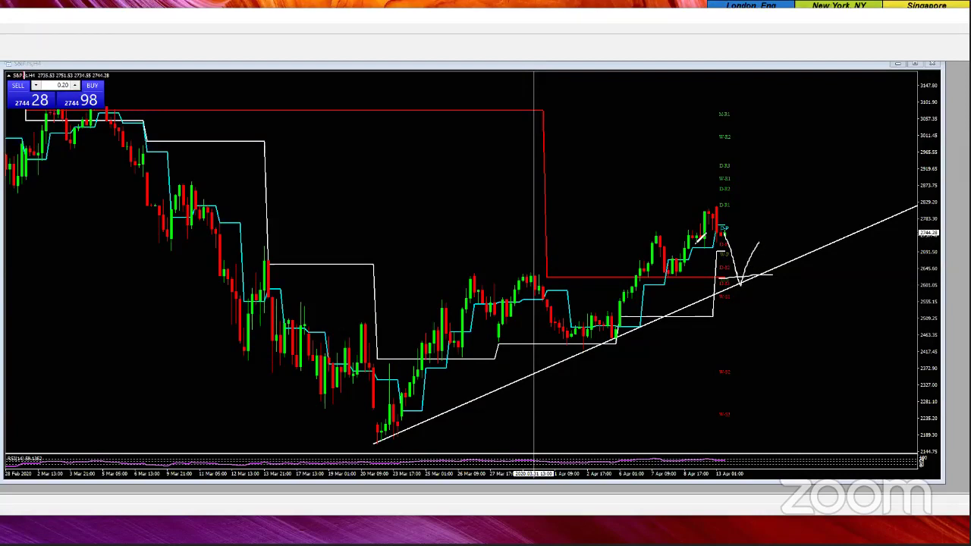
{"action": "left_click_drag", "start_coordinate": [639, 238], "coordinate": [663, 237]}
{"action": "left_click_drag", "start_coordinate": [699, 208], "coordinate": [718, 205]}
{"action": "left_click_drag", "start_coordinate": [750, 237], "coordinate": [771, 233]}
{"action": "left_click_drag", "start_coordinate": [634, 279], "coordinate": [793, 274]}
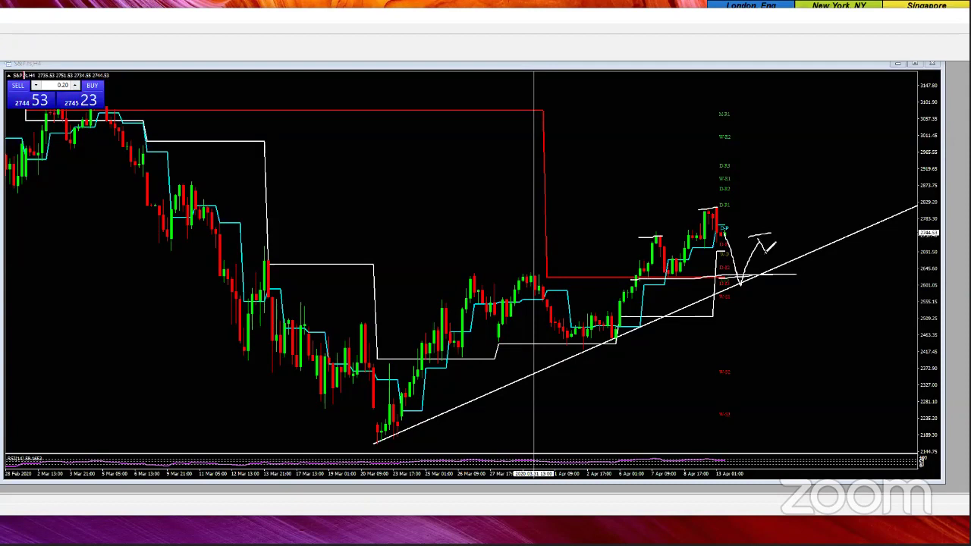
{"action": "mouse_move", "coordinate": [761, 241]}
{"action": "left_mouse_down"}
{"action": "mouse_move", "coordinate": [796, 286]}
{"action": "mouse_move", "coordinate": [807, 320]}
{"action": "left_mouse_up"}
{"action": "left_click_drag", "start_coordinate": [823, 353], "coordinate": [830, 382]}
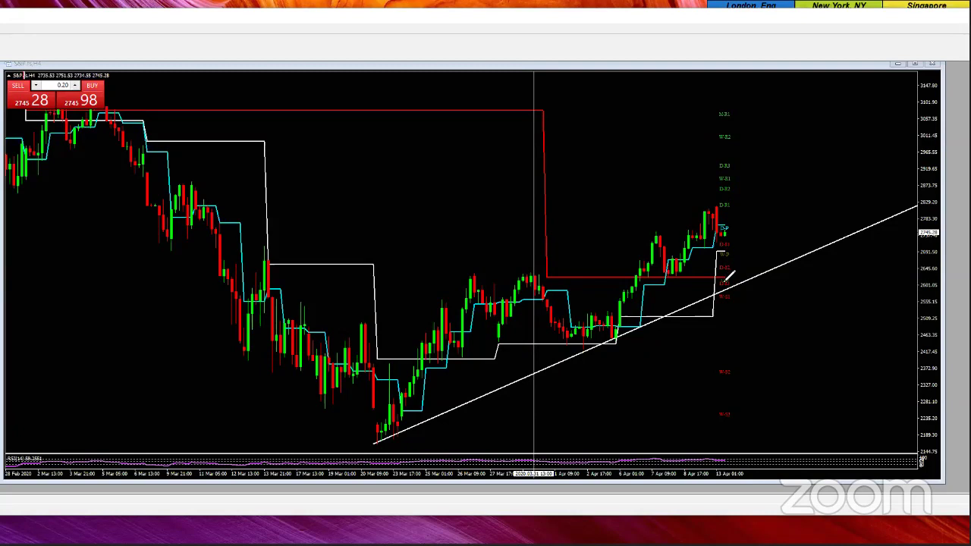
Sketch a drop to the red pivot line, a rebound to the white weekly pivot and a further fall, and clear the annotations.
{"action": "mouse_move", "coordinate": [725, 283]}
{"action": "left_mouse_down"}
{"action": "mouse_move", "coordinate": [751, 256]}
{"action": "mouse_move", "coordinate": [722, 254]}
{"action": "mouse_move", "coordinate": [767, 253]}
{"action": "mouse_move", "coordinate": [750, 257]}
{"action": "mouse_move", "coordinate": [773, 292]}
{"action": "left_mouse_up"}
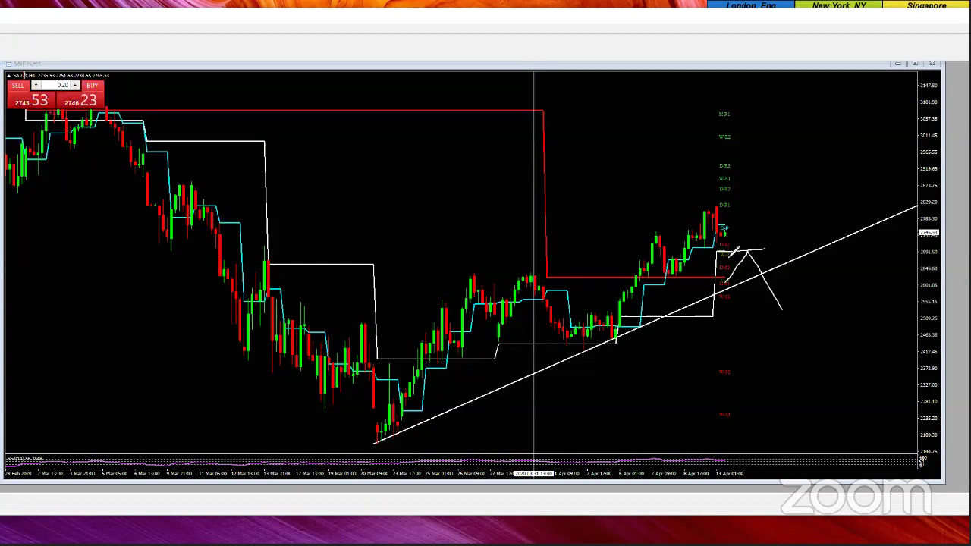
{"action": "mouse_move", "coordinate": [733, 264]}
{"action": "left_mouse_down"}
{"action": "mouse_move", "coordinate": [728, 280]}
{"action": "mouse_move", "coordinate": [751, 259]}
{"action": "left_mouse_up"}
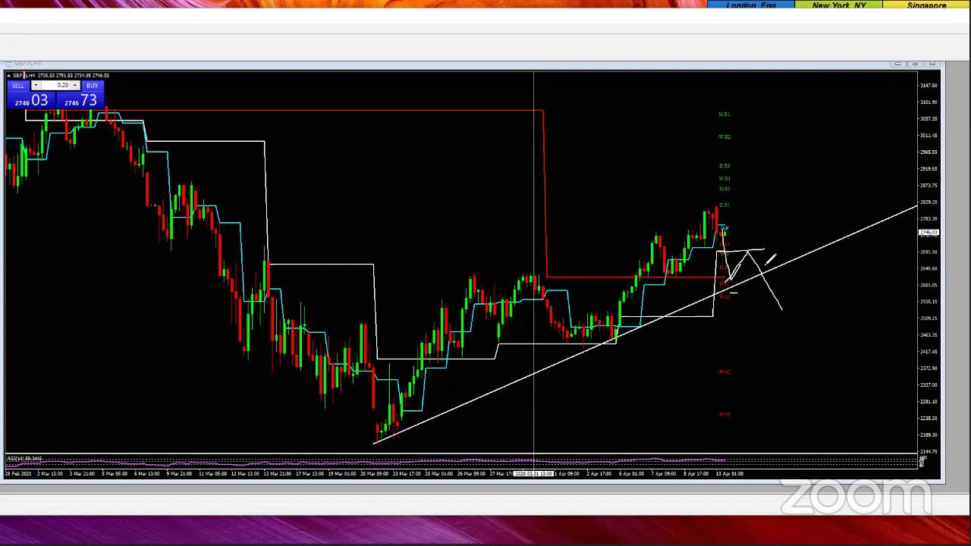
{"action": "left_click_drag", "start_coordinate": [742, 276], "coordinate": [753, 265]}
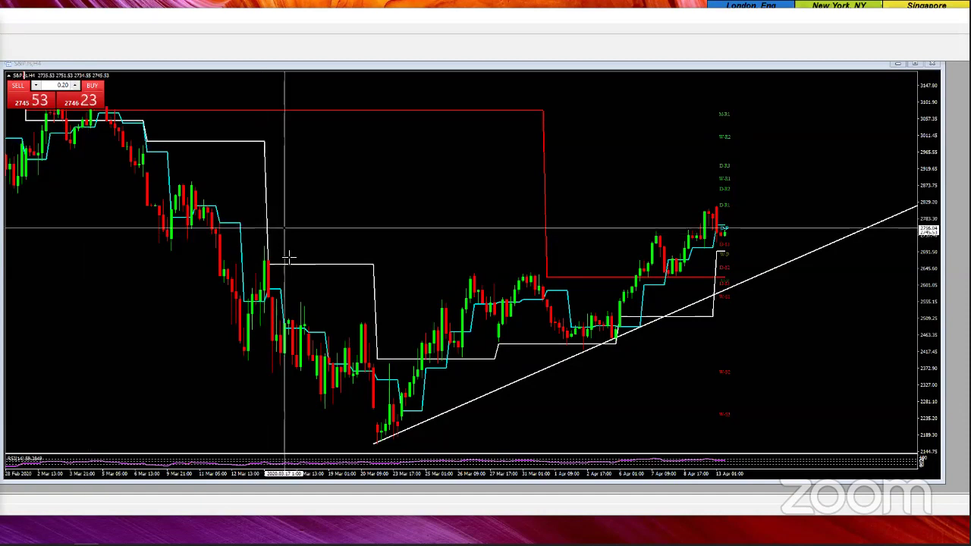
{"action": "key", "text": "Escape"}
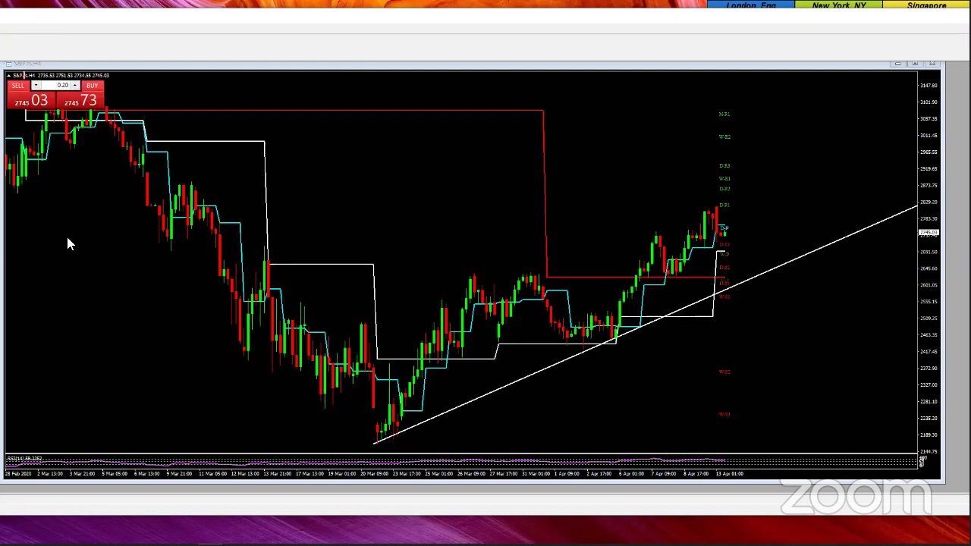
Switch to the EURJPY chart and review its H4 and H1 timeframes, examining the latest candles with the crosshair.
{"action": "key", "text": "ctrl+F6"}
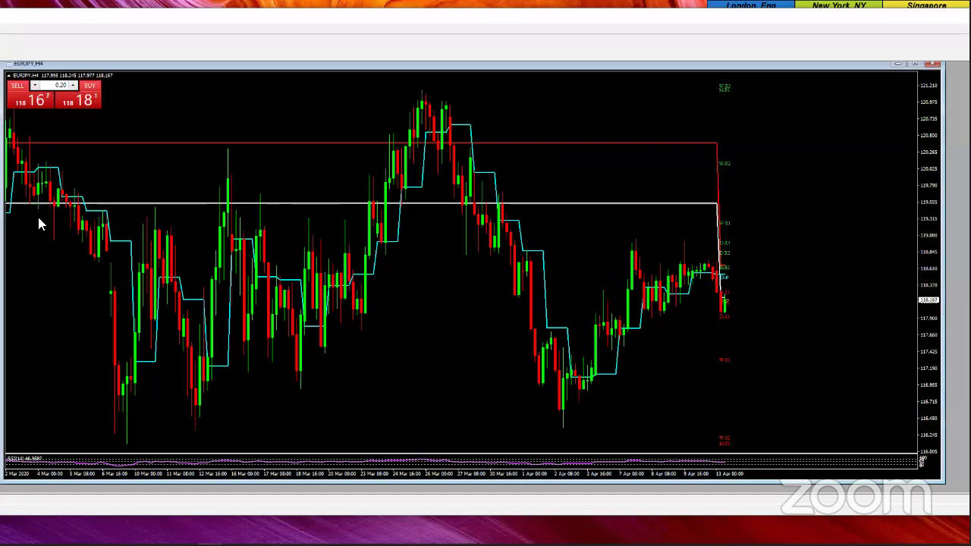
{"action": "key", "text": "ctrl+F6"}
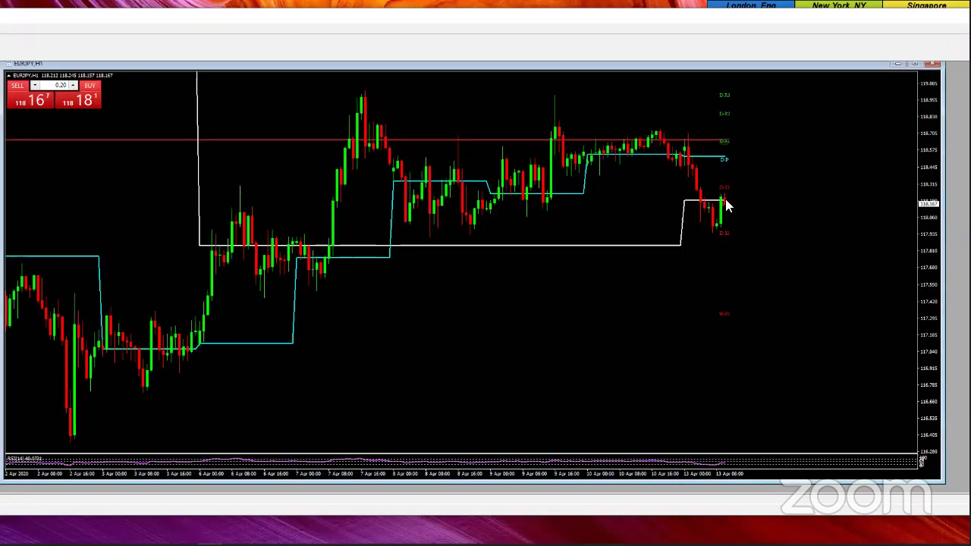
{"action": "middle_click", "coordinate": [490, 220]}
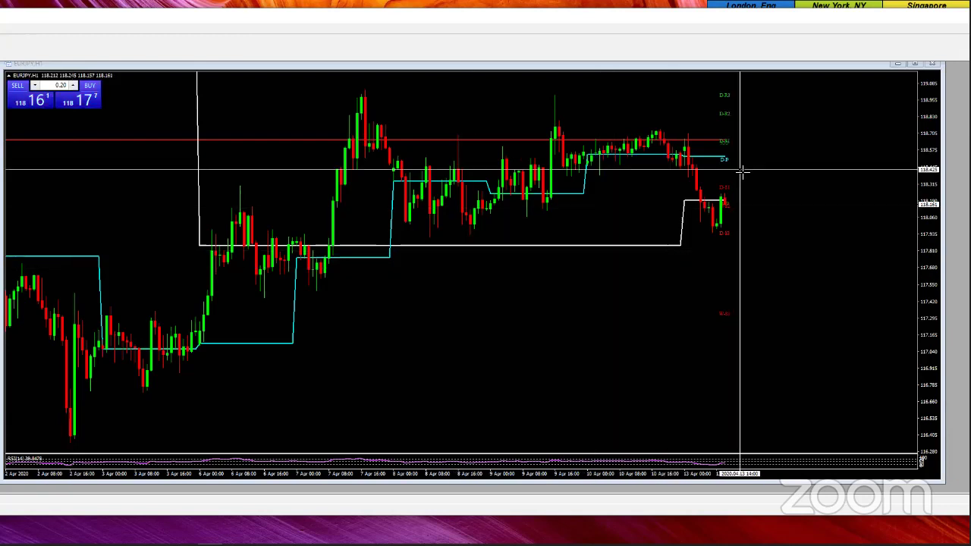
{"action": "left_click", "coordinate": [857, 248]}
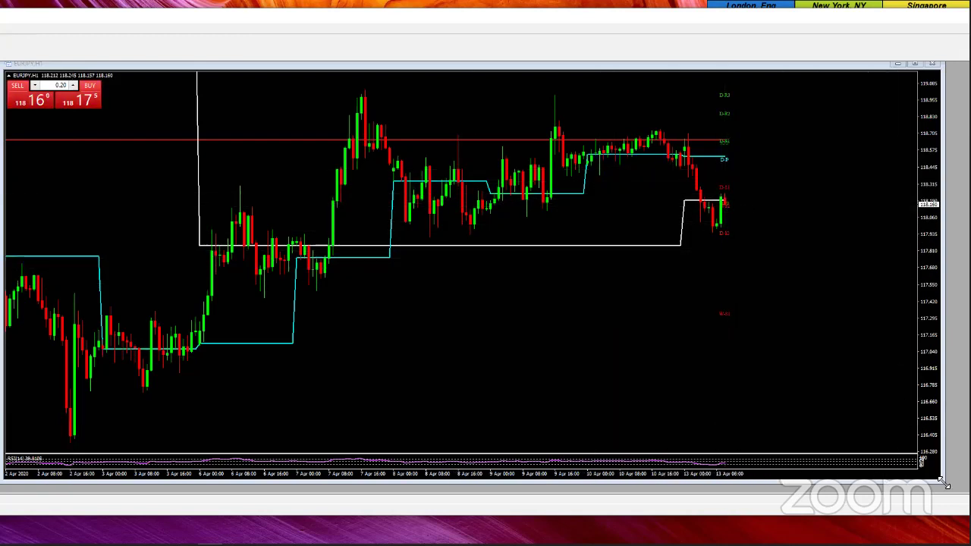
Enlarge the EURJPY chart window slightly and strip the pivot lines and RSI to leave plain H1 candles.
{"action": "left_click_drag", "start_coordinate": [943, 483], "coordinate": [954, 488]}
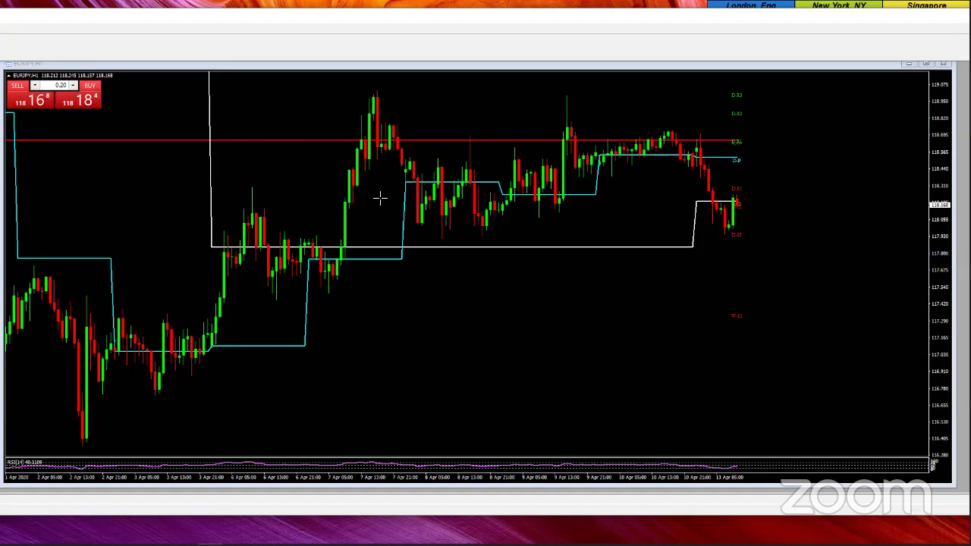
{"action": "middle_click", "coordinate": [444, 223]}
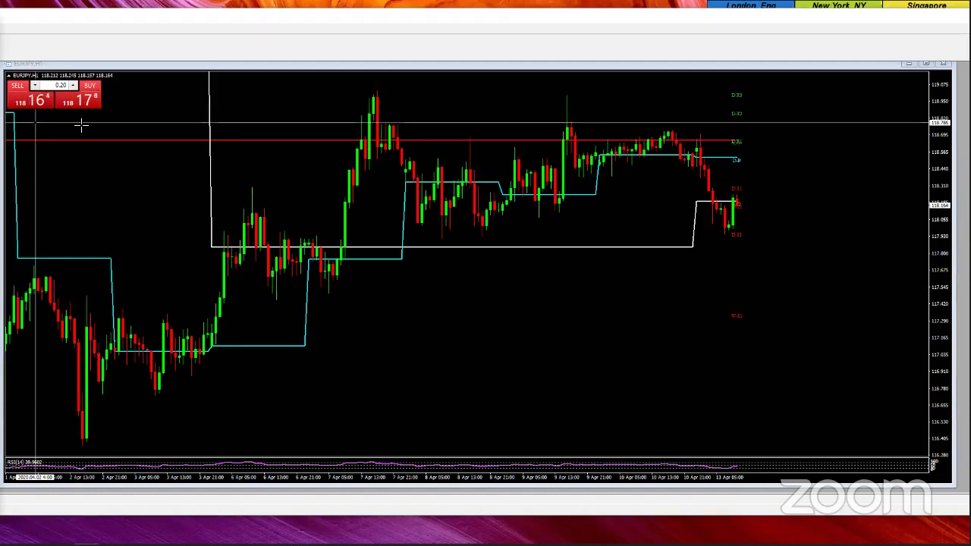
{"action": "left_click", "coordinate": [520, 210]}
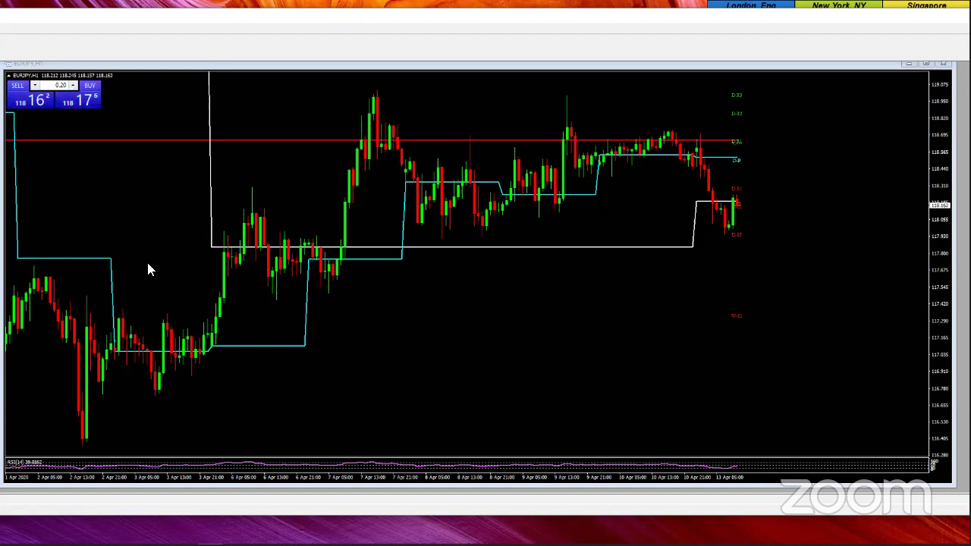
{"action": "scroll", "coordinate": [449, 183], "scroll_direction": "up", "scroll_amount": 1}
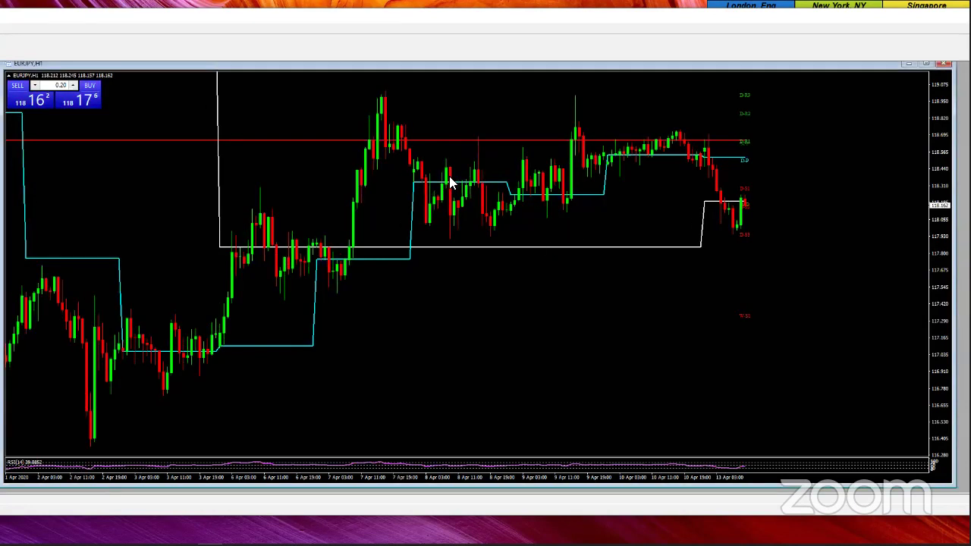
{"action": "scroll", "coordinate": [450, 183], "scroll_direction": "down", "scroll_amount": 1}
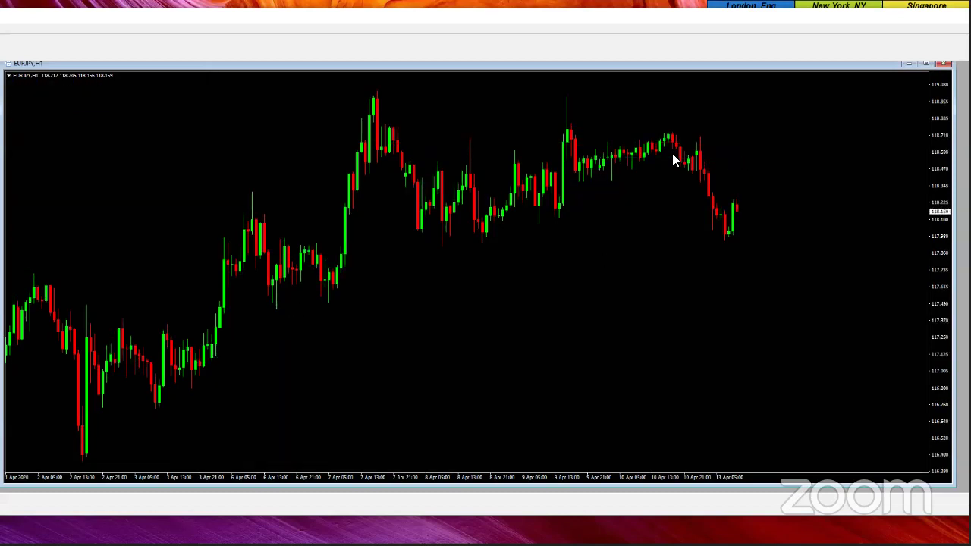
{"action": "scroll", "coordinate": [673, 155], "scroll_direction": "down", "scroll_amount": 3}
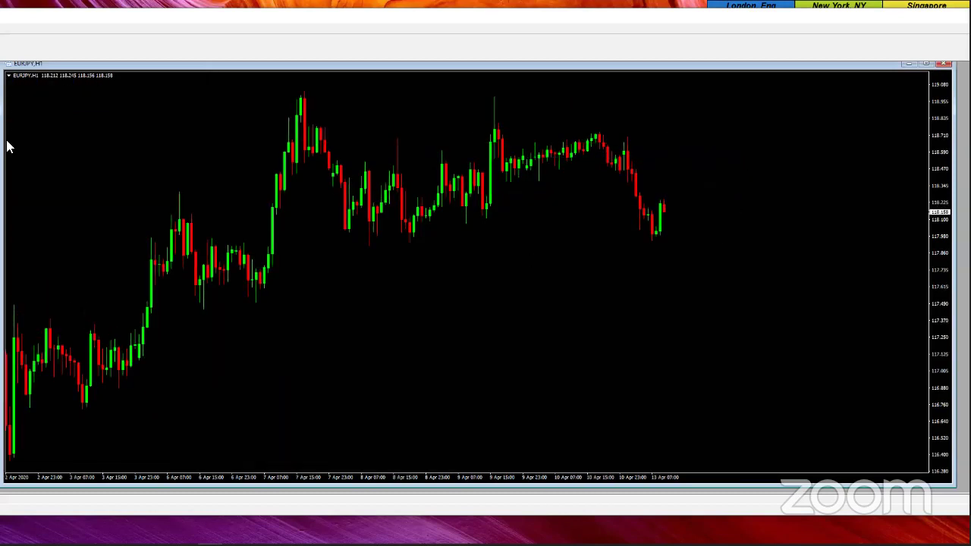
Examine the EURJPY daily chart's price history back to early 2019.
{"action": "middle_click", "coordinate": [675, 343]}
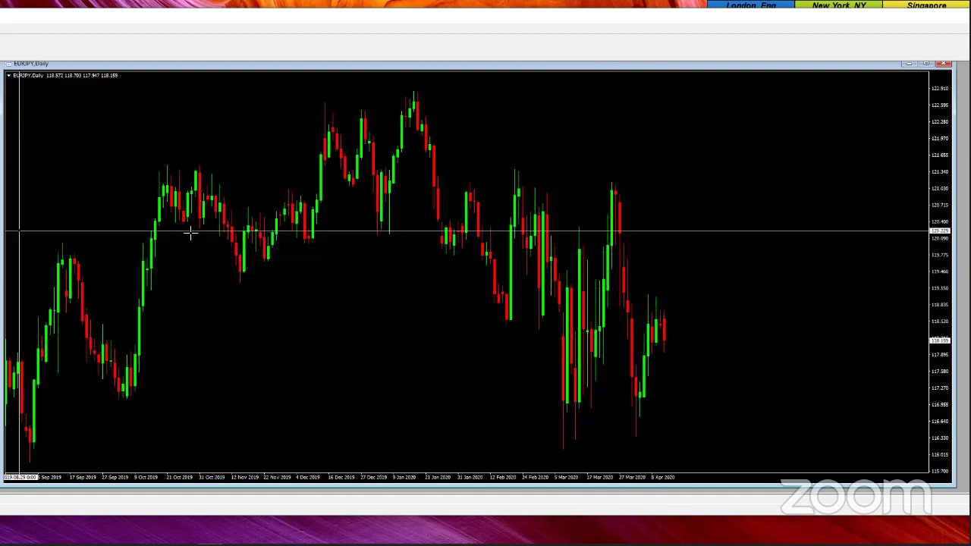
{"action": "key", "text": "minus"}
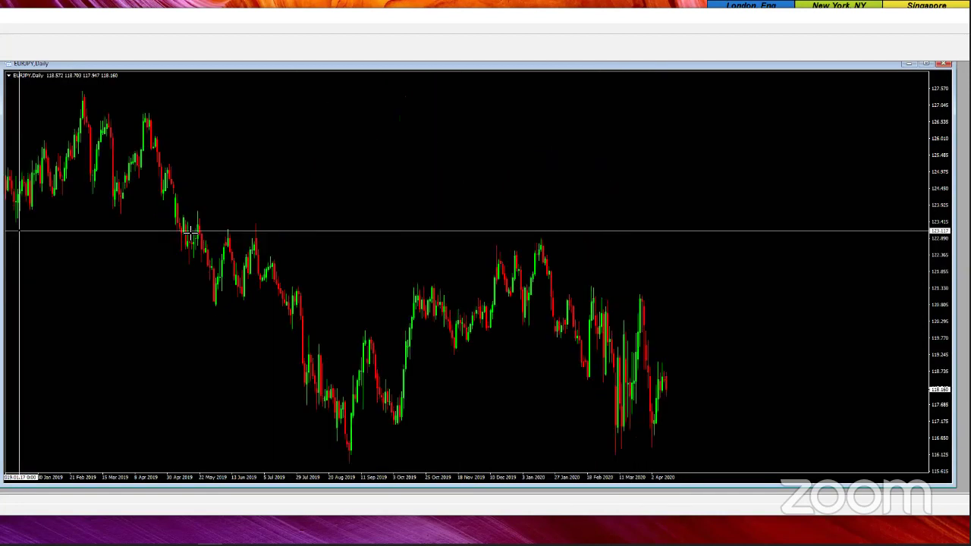
{"action": "key", "text": "plus"}
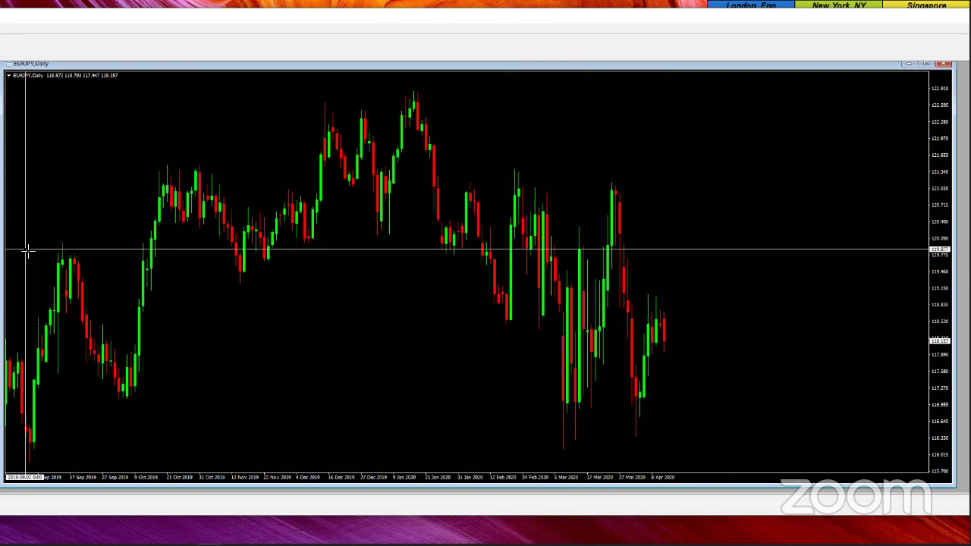
Set the EURJPY chart to H4 and draw a rising trend line from the 8 April low through the 9 April low.
{"action": "left_click", "coordinate": [559, 197]}
{"action": "type", "text": "H4"}
{"action": "key", "text": "Return"}
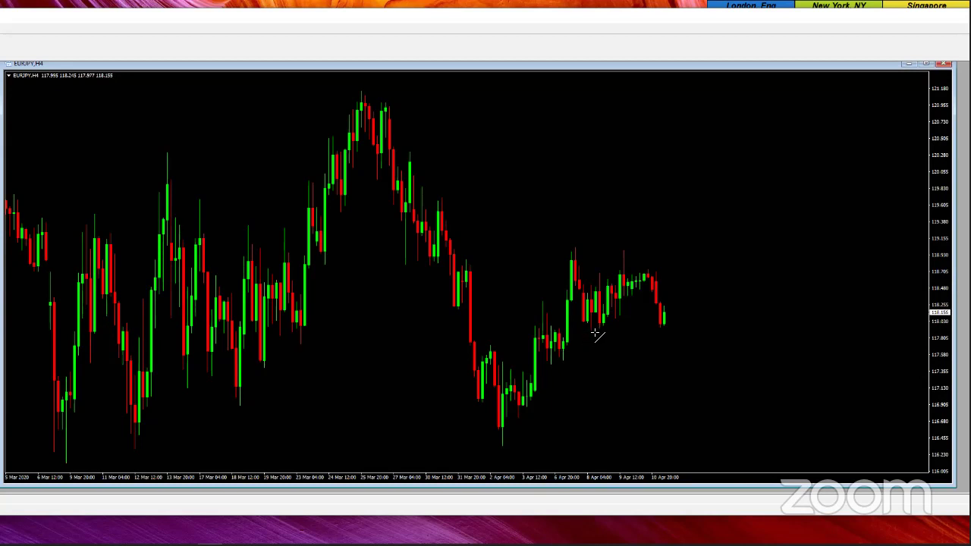
{"action": "left_click_drag", "start_coordinate": [592, 329], "coordinate": [617, 316]}
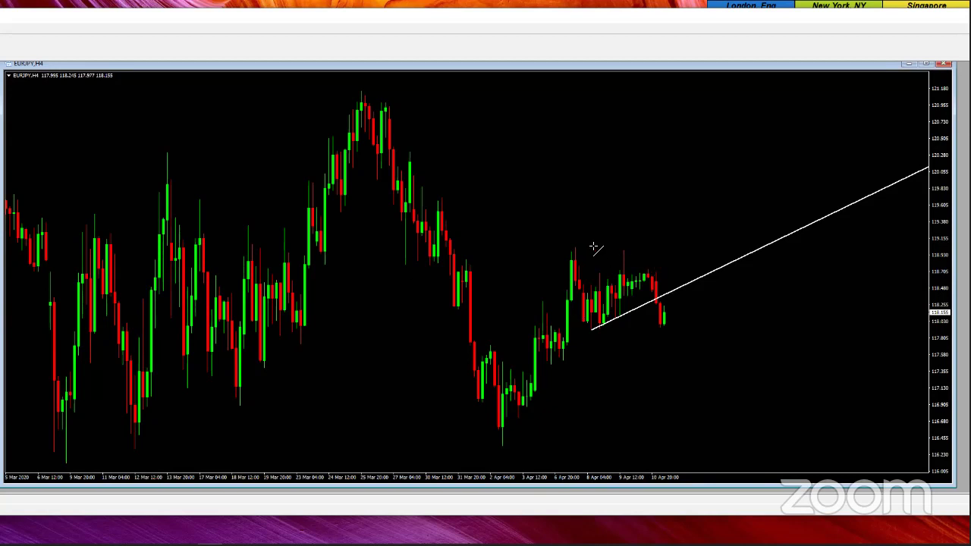
Draw a slightly falling trend line across the 7 and 9 April highs and check the rising line's break with the crosshair.
{"action": "left_click_drag", "start_coordinate": [574, 248], "coordinate": [651, 250]}
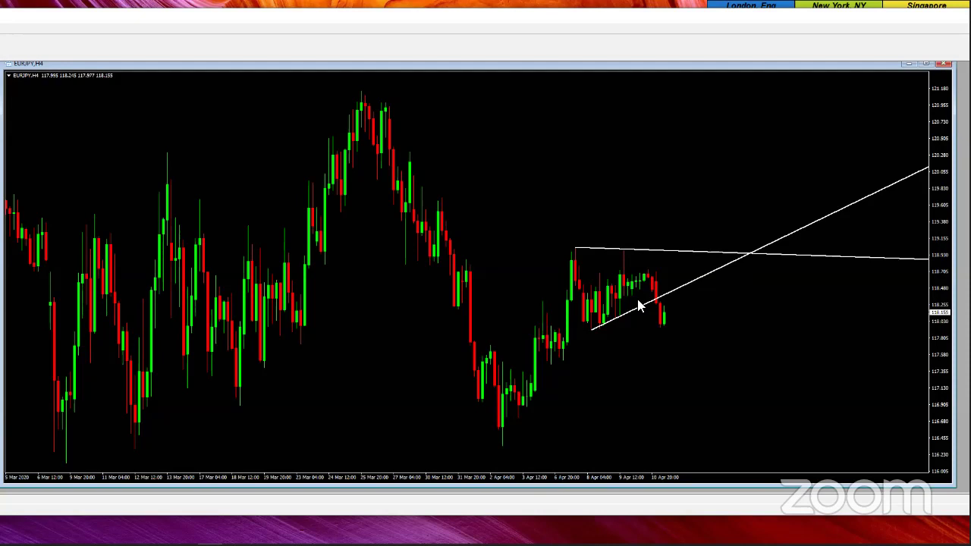
{"action": "middle_click", "coordinate": [671, 311]}
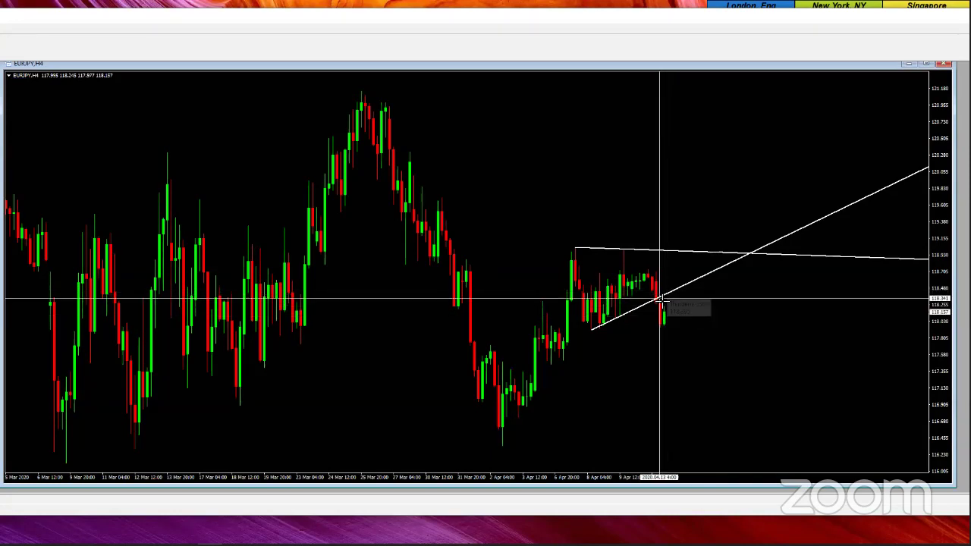
{"action": "middle_click", "coordinate": [600, 331]}
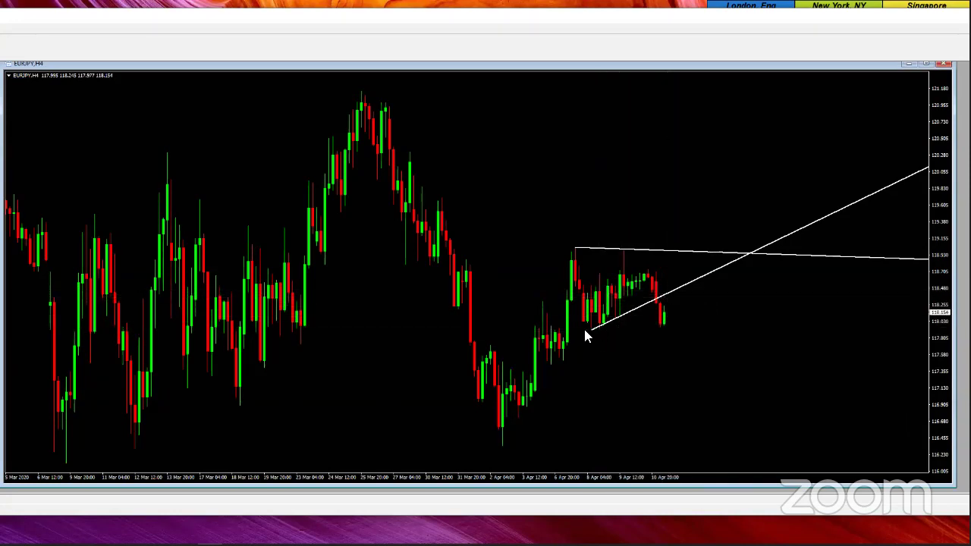
{"action": "middle_click", "coordinate": [663, 295]}
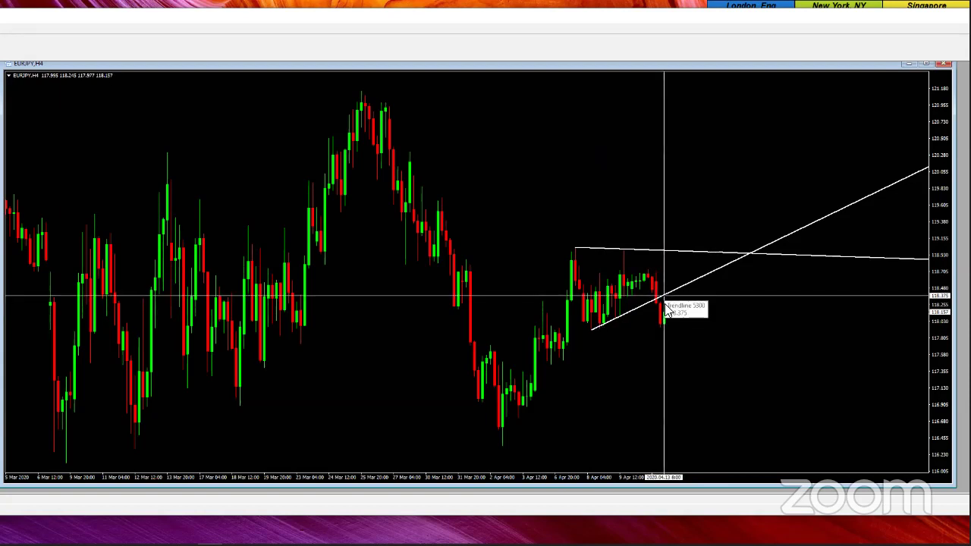
{"action": "middle_click", "coordinate": [483, 296]}
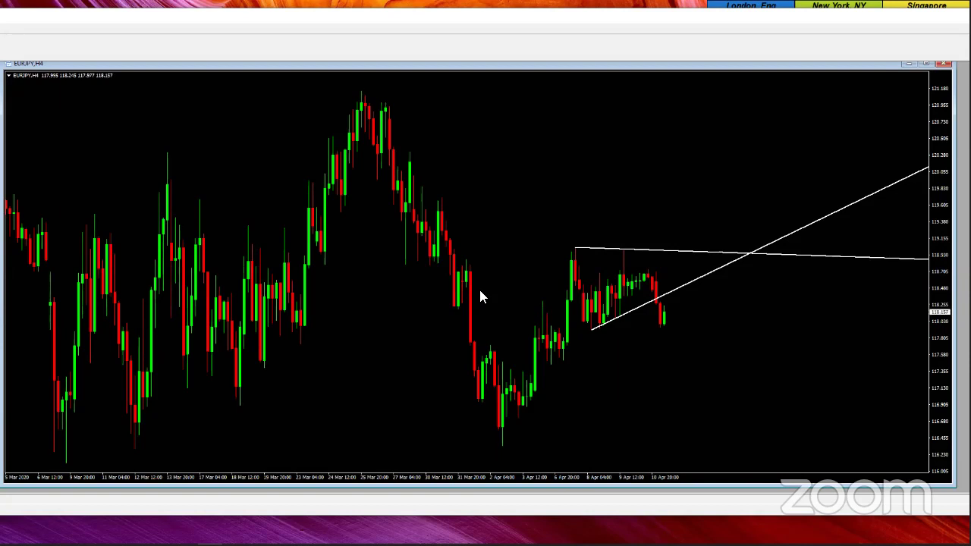
Bring back the pivot lines and RSI on the EURJPY H4 chart and inspect the latest candles with the crosshair.
{"action": "key", "text": "ctrl+Tab"}
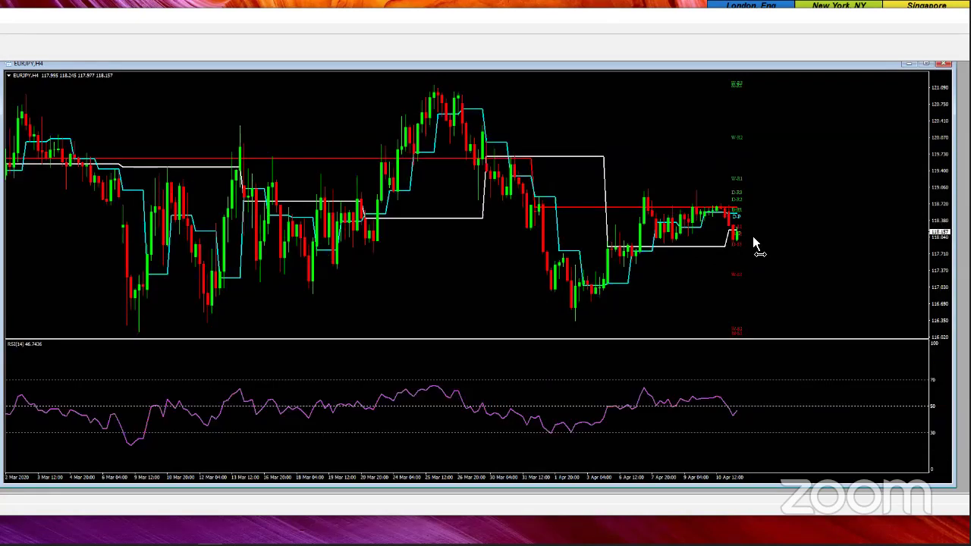
{"action": "middle_click", "coordinate": [739, 227]}
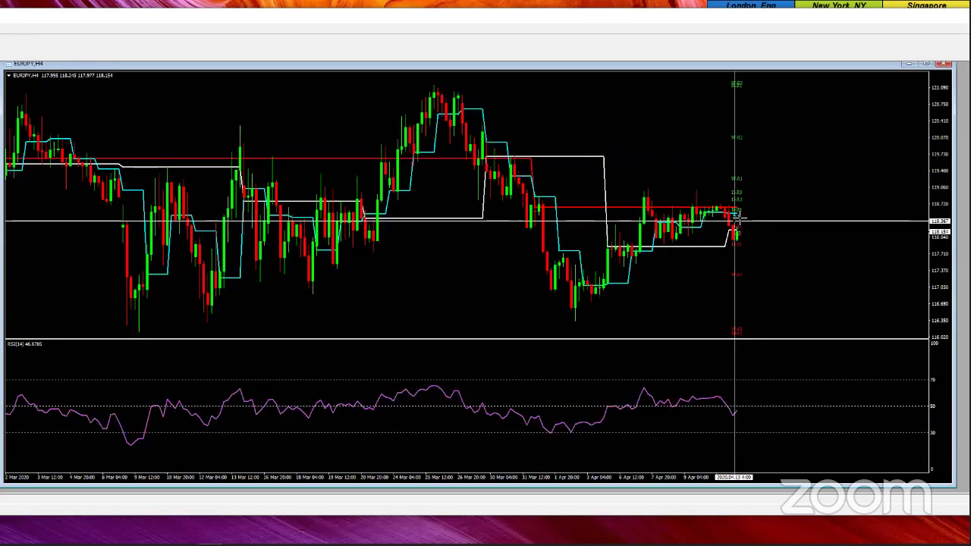
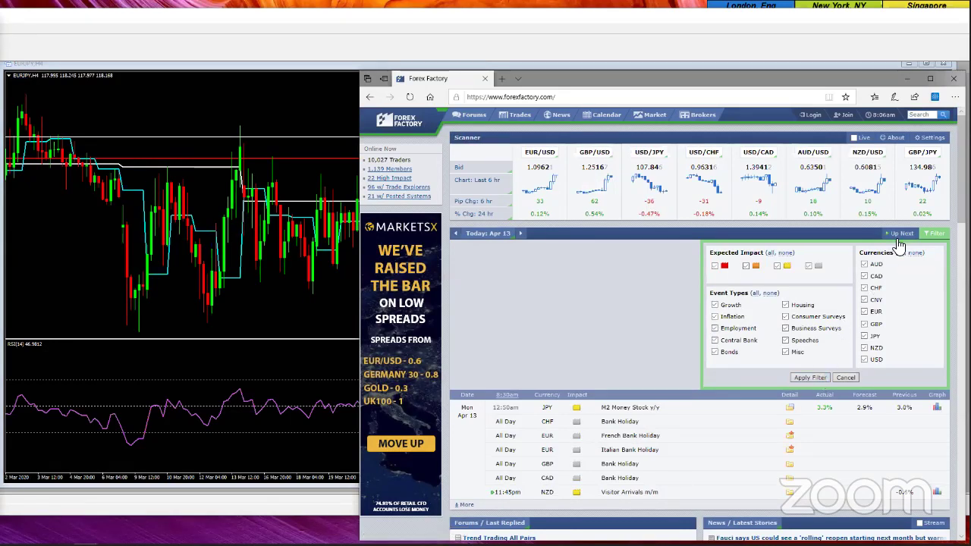
Switch to the Forex Factory calendar, jump to the upcoming events and expand the list to Apr 13 – Apr 20.
{"action": "left_click", "coordinate": [652, 235]}
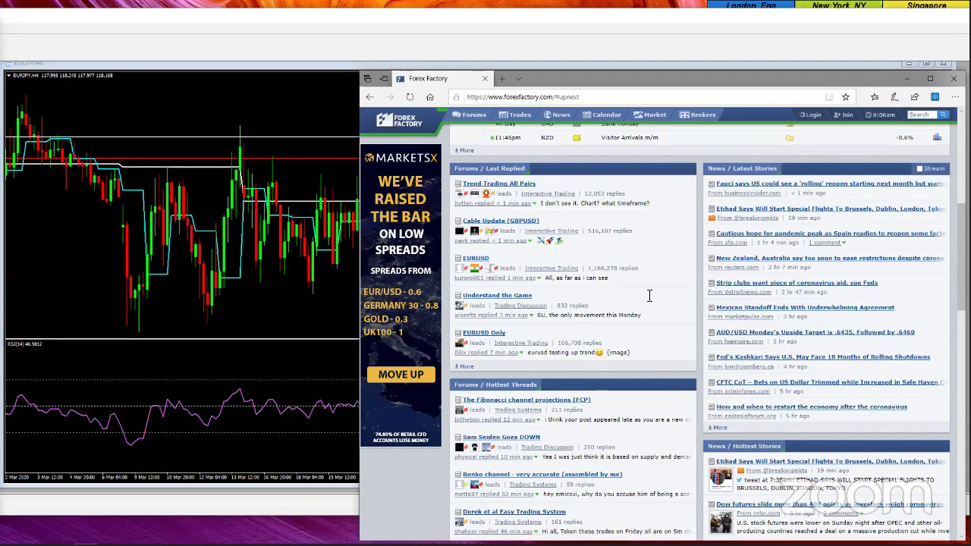
{"action": "scroll", "coordinate": [506, 256], "scroll_direction": "down", "scroll_amount": 2}
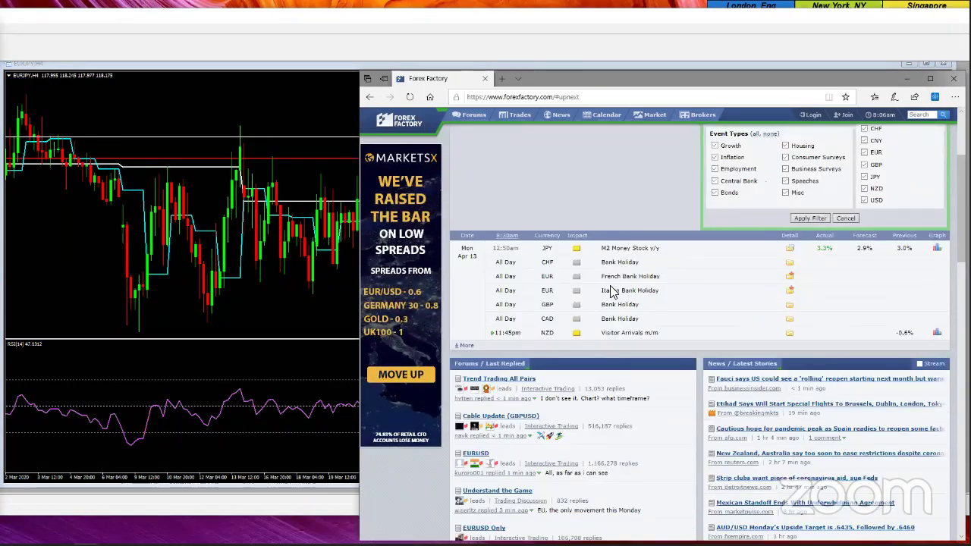
{"action": "left_click", "coordinate": [465, 346]}
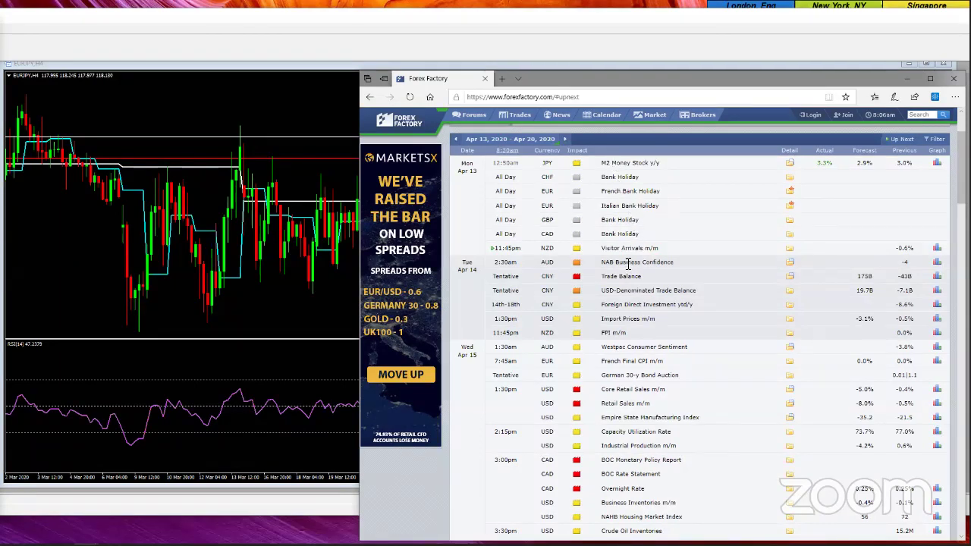
Examine the high-impact events scheduled from 14 to 20 April, including US retail sales, Bank of Canada releases, unemployment claims and Chinese GDP.
{"action": "scroll", "coordinate": [633, 260], "scroll_direction": "down", "scroll_amount": 1}
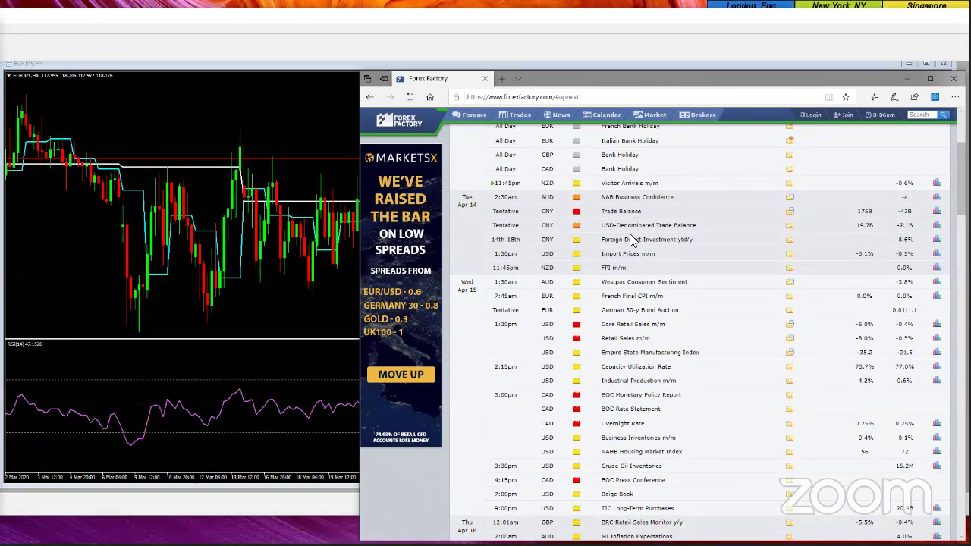
{"action": "scroll", "coordinate": [633, 237], "scroll_direction": "down", "scroll_amount": 1}
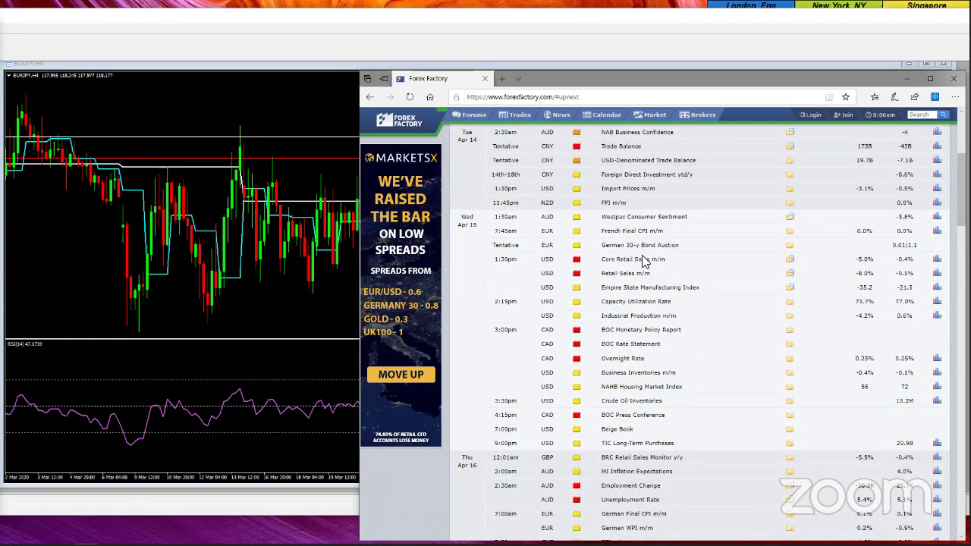
{"action": "scroll", "coordinate": [625, 279], "scroll_direction": "down", "scroll_amount": 1}
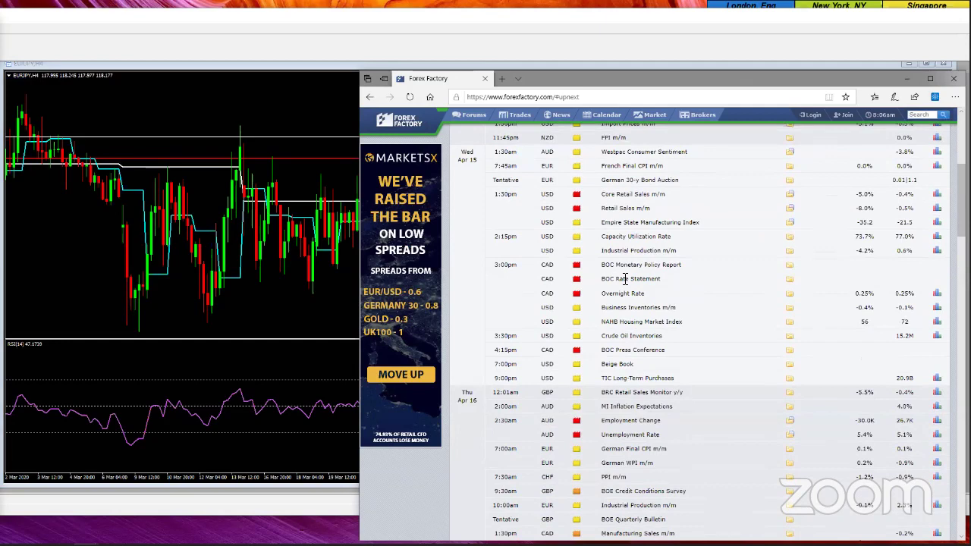
{"action": "scroll", "coordinate": [627, 297], "scroll_direction": "down", "scroll_amount": 1}
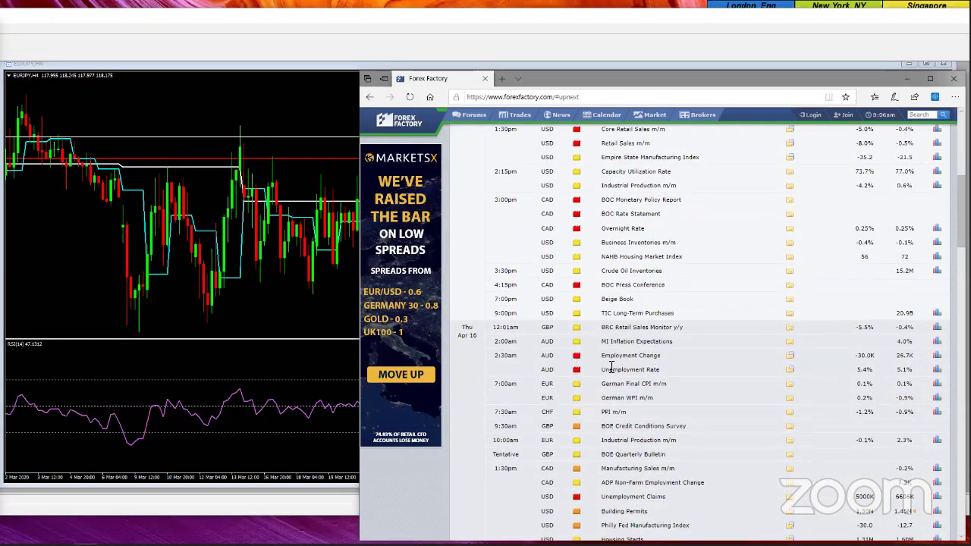
{"action": "scroll", "coordinate": [611, 367], "scroll_direction": "down", "scroll_amount": 1}
{"action": "scroll", "coordinate": [631, 367], "scroll_direction": "down", "scroll_amount": 2}
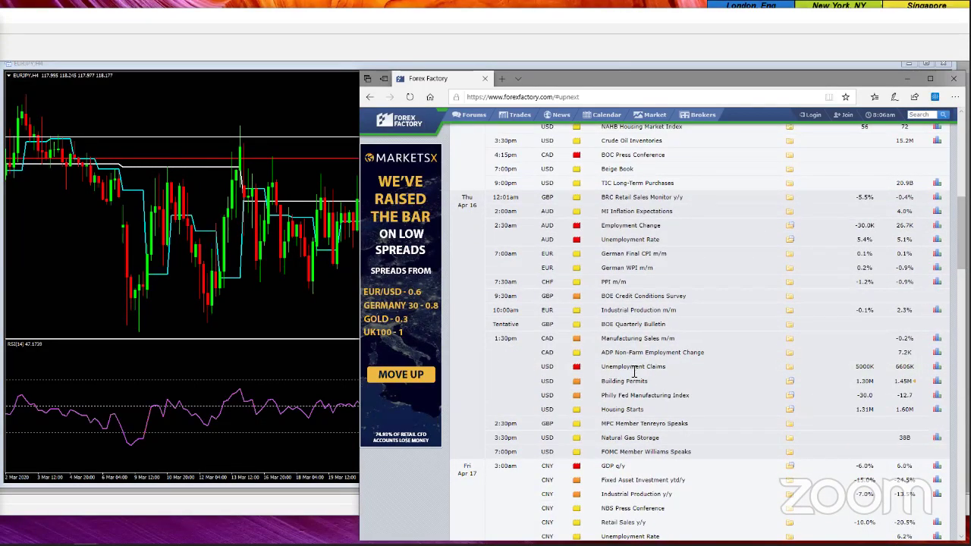
{"action": "scroll", "coordinate": [637, 373], "scroll_direction": "down", "scroll_amount": 2}
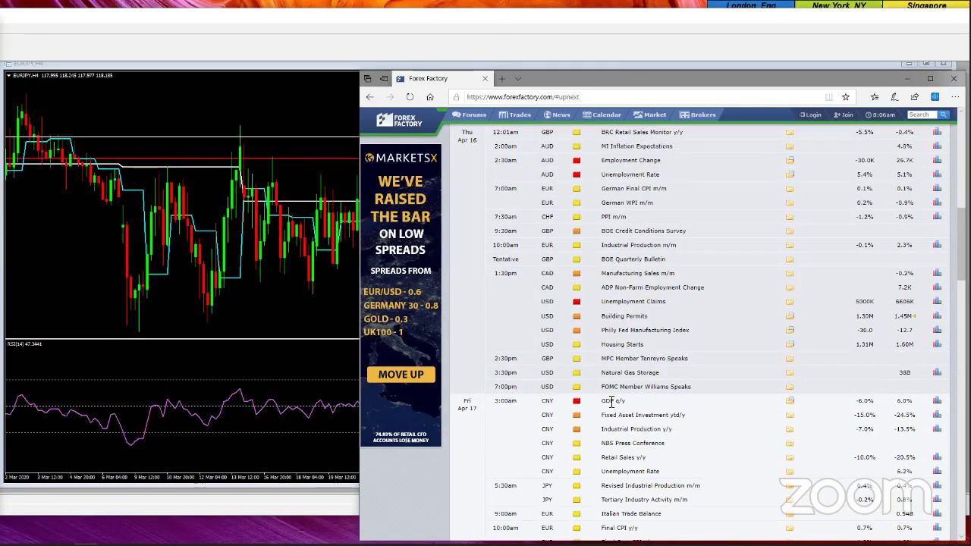
{"action": "scroll", "coordinate": [642, 401], "scroll_direction": "down", "scroll_amount": 3}
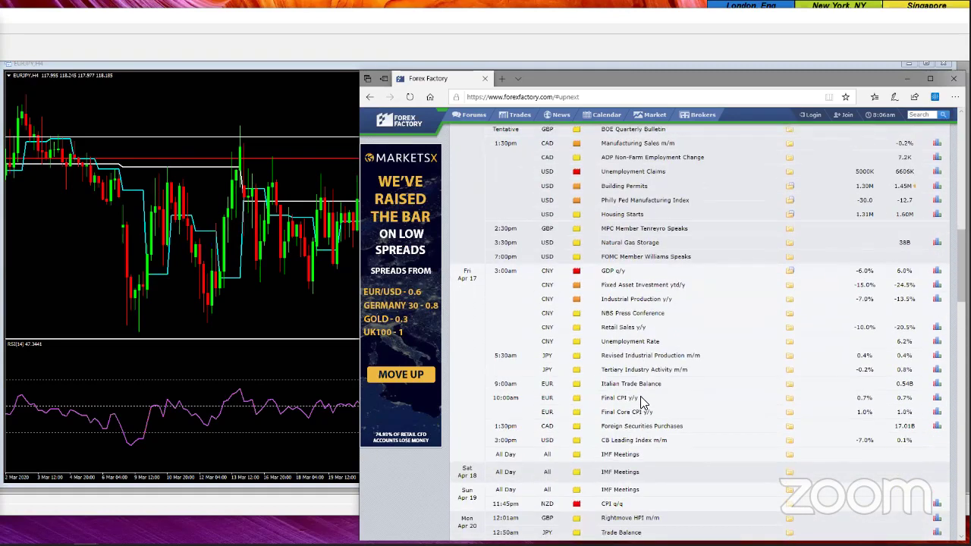
{"action": "scroll", "coordinate": [642, 402], "scroll_direction": "down", "scroll_amount": 3}
{"action": "scroll", "coordinate": [641, 402], "scroll_direction": "up", "scroll_amount": 15}
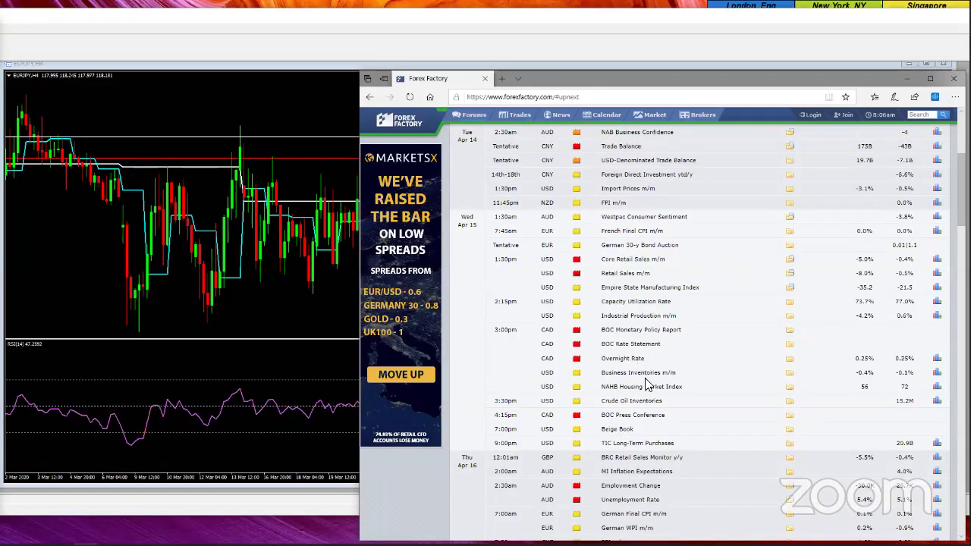
{"action": "scroll", "coordinate": [646, 383], "scroll_direction": "down", "scroll_amount": 5}
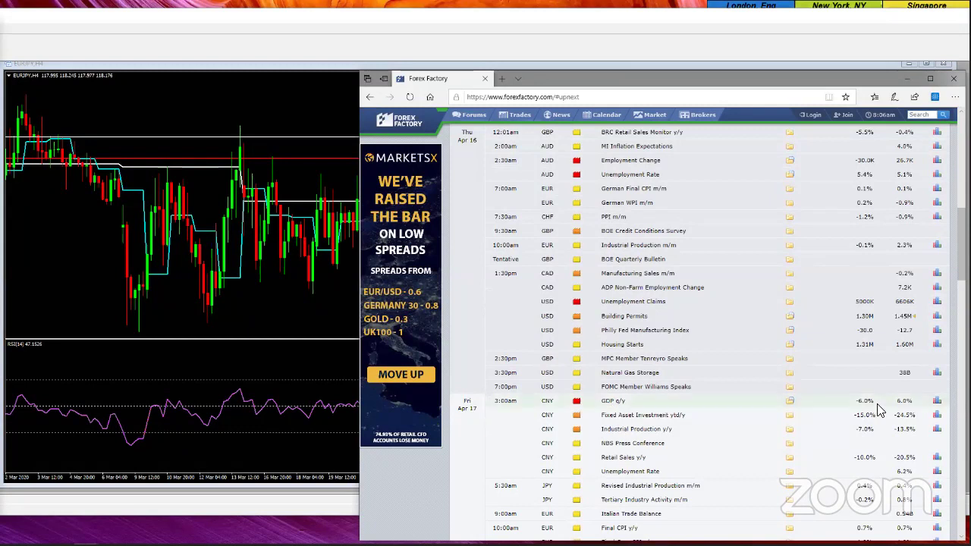
Examine the graph of the Chinese GDP q/y event on 17 April against its history since 2003, and close it.
{"action": "left_click", "coordinate": [937, 404]}
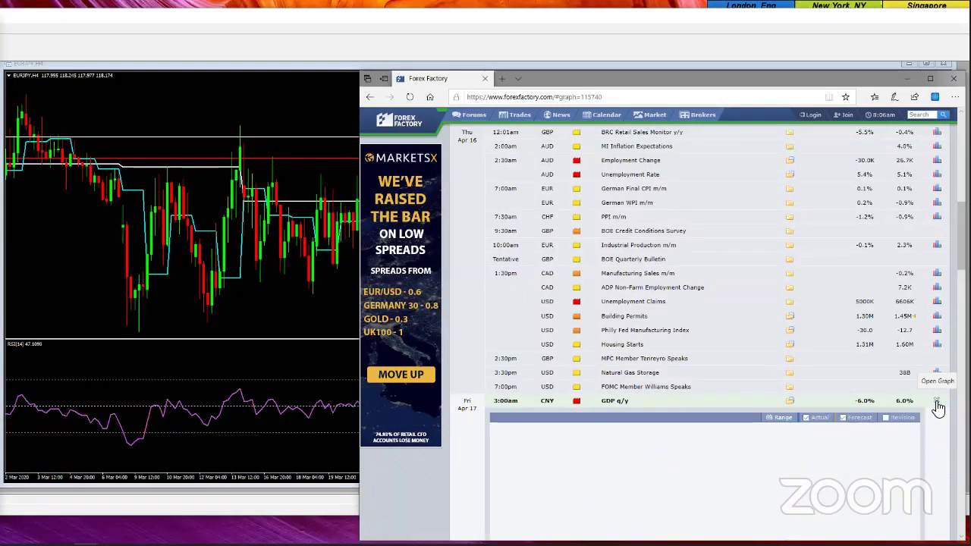
{"action": "mouse_move", "coordinate": [905, 416]}
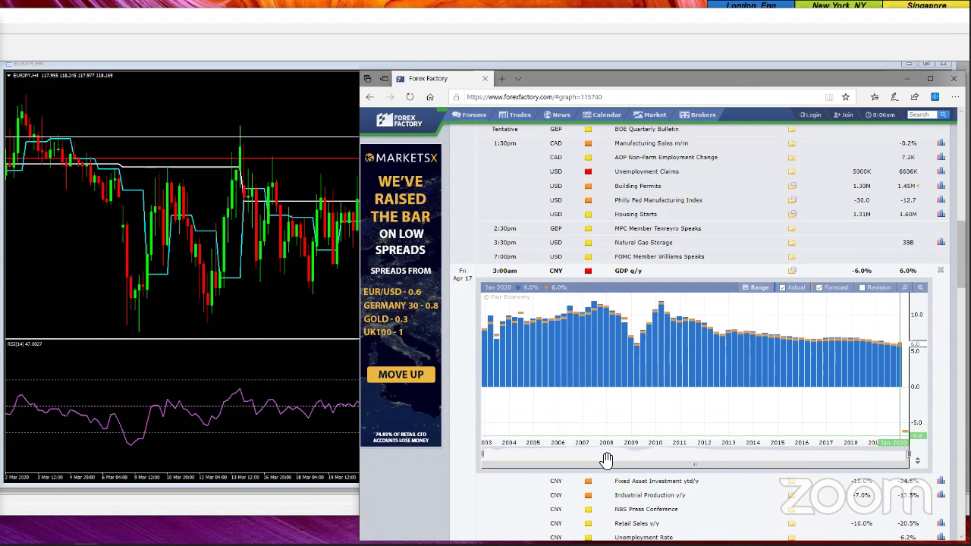
{"action": "mouse_move", "coordinate": [518, 423]}
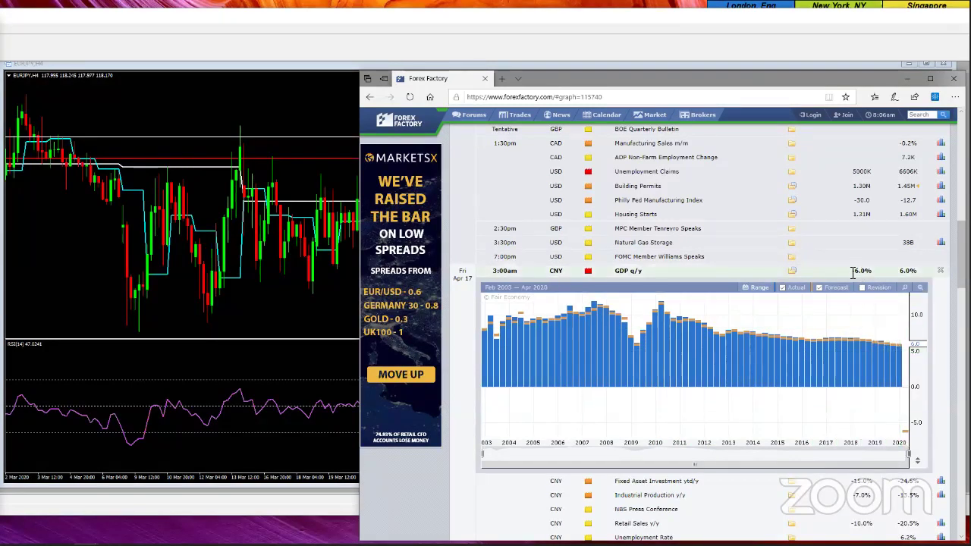
{"action": "left_click", "coordinate": [941, 273]}
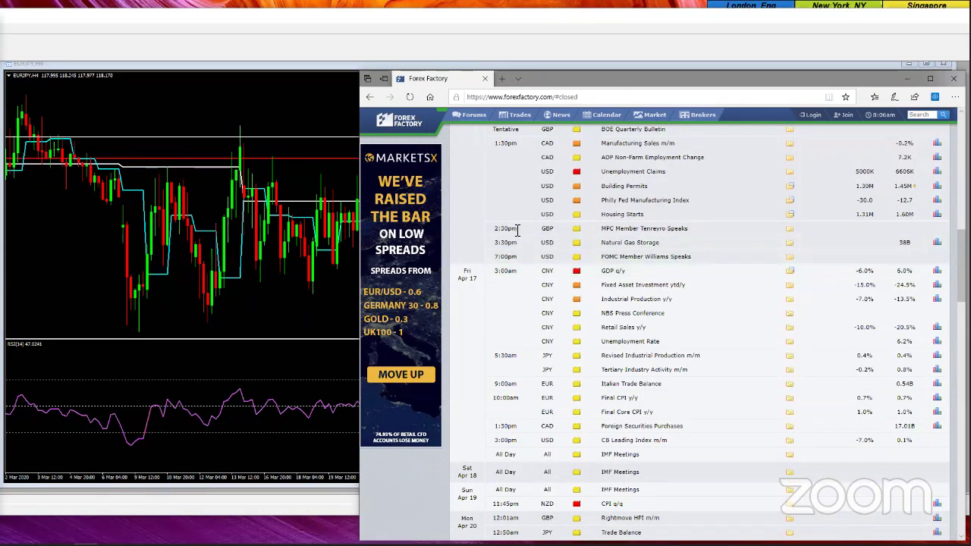
Return to the trading charts, switch to S&P H4 and shrink the RSI pane to enlarge the price area.
{"action": "left_click", "coordinate": [303, 244]}
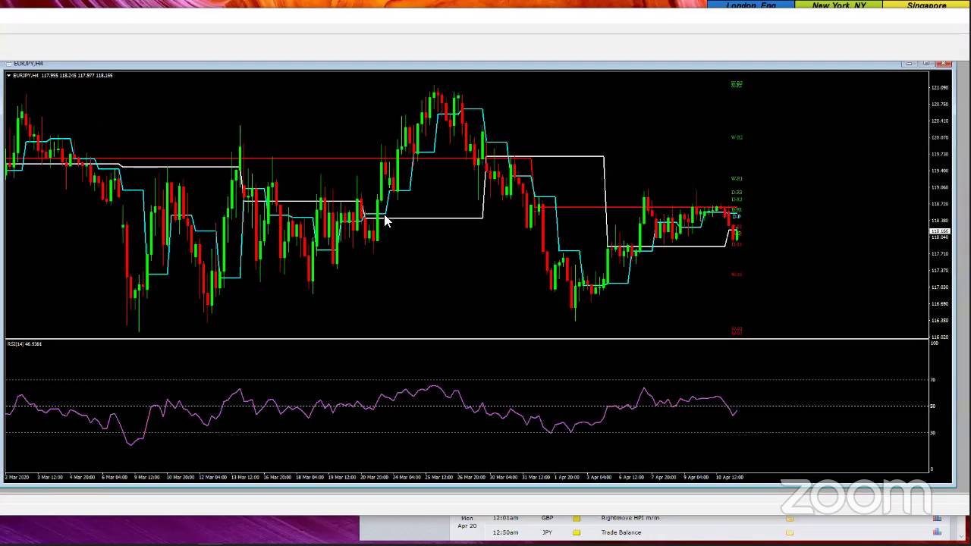
{"action": "key", "text": "ctrl+F6"}
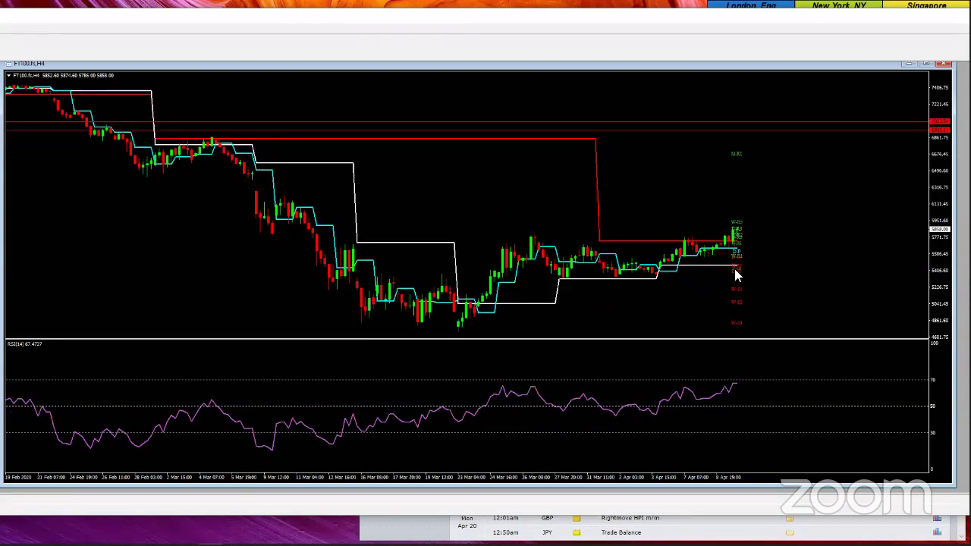
{"action": "key", "text": "ctrl+F6"}
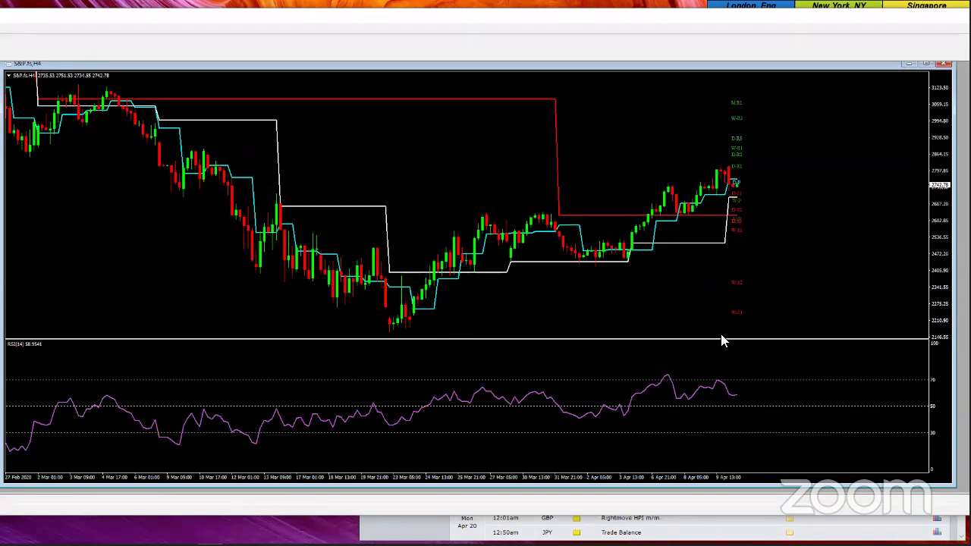
{"action": "left_click_drag", "start_coordinate": [723, 343], "coordinate": [727, 433]}
{"action": "scroll", "coordinate": [778, 315], "scroll_direction": "up", "scroll_amount": 1}
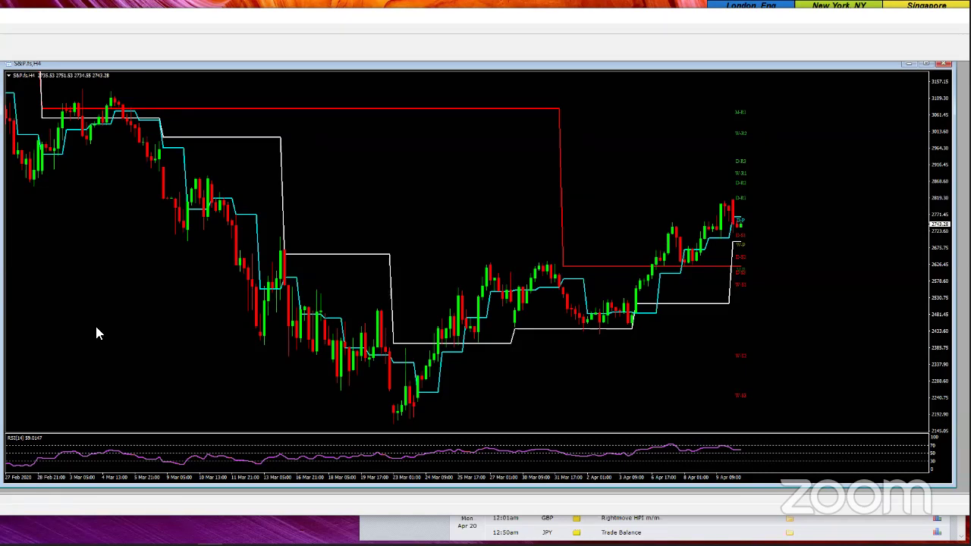
Strip the S&P chart to plain candles, set it to the daily timeframe and inspect price levels with the crosshair.
{"action": "mouse_move", "coordinate": [648, 307]}
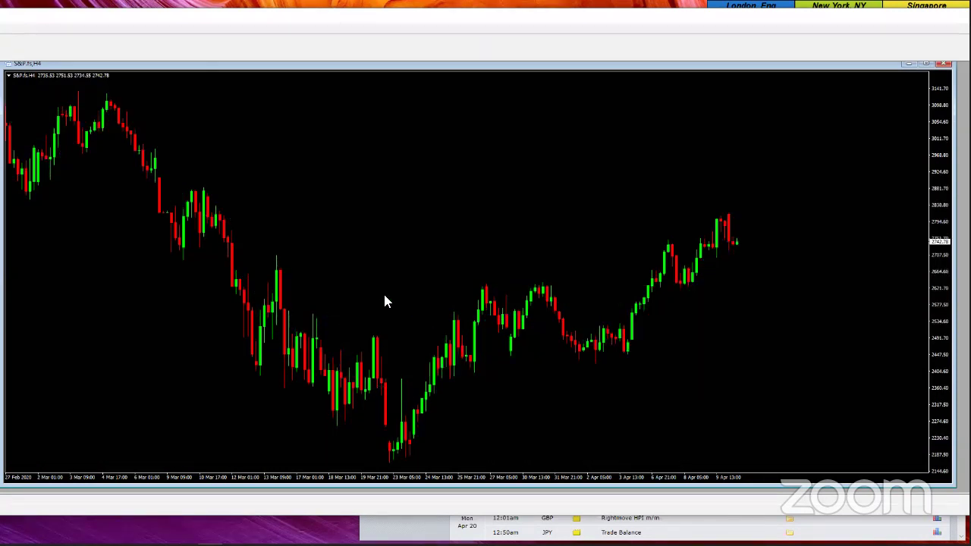
{"action": "type", "text": "D1"}
{"action": "key", "text": "Return"}
{"action": "middle_click", "coordinate": [632, 274]}
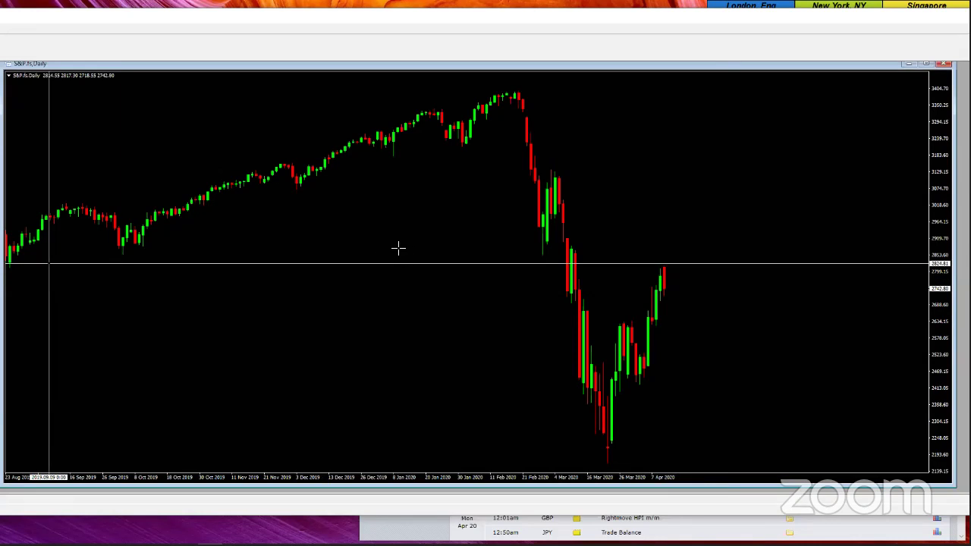
Switch to the GBPAUD chart in the other MetaTrader terminal and examine price against its trend lines on the daily, weekly and H4 timeframes.
{"action": "key", "text": "ctrl+F6"}
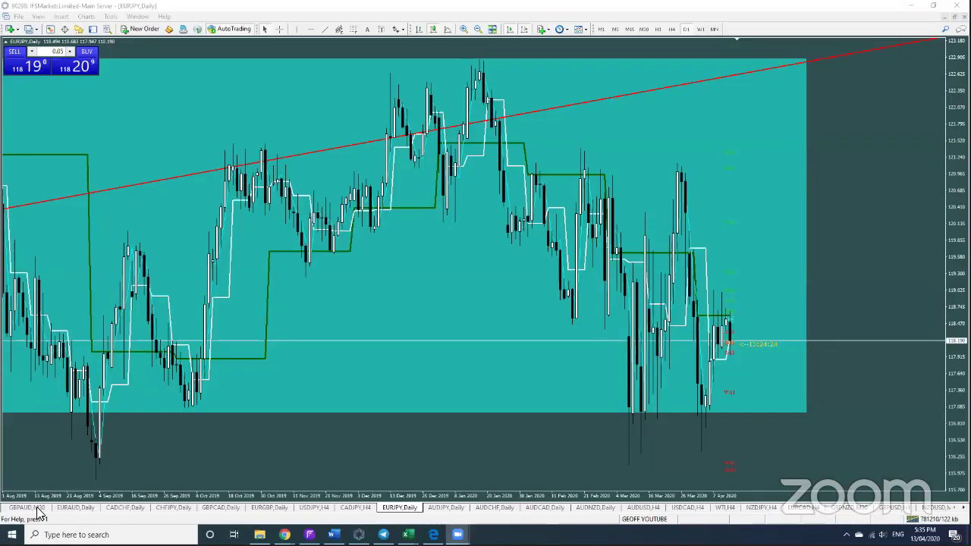
{"action": "left_click", "coordinate": [37, 508]}
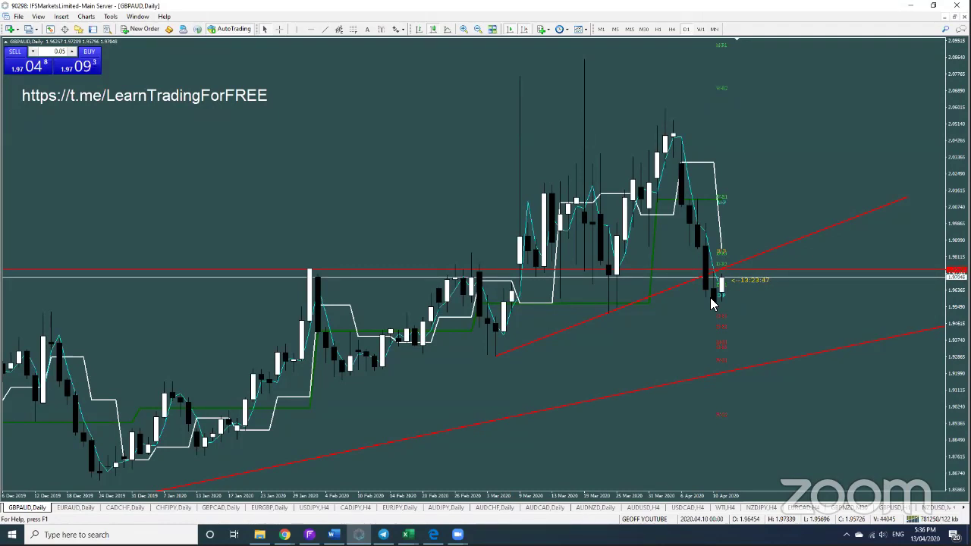
{"action": "left_click", "coordinate": [700, 29]}
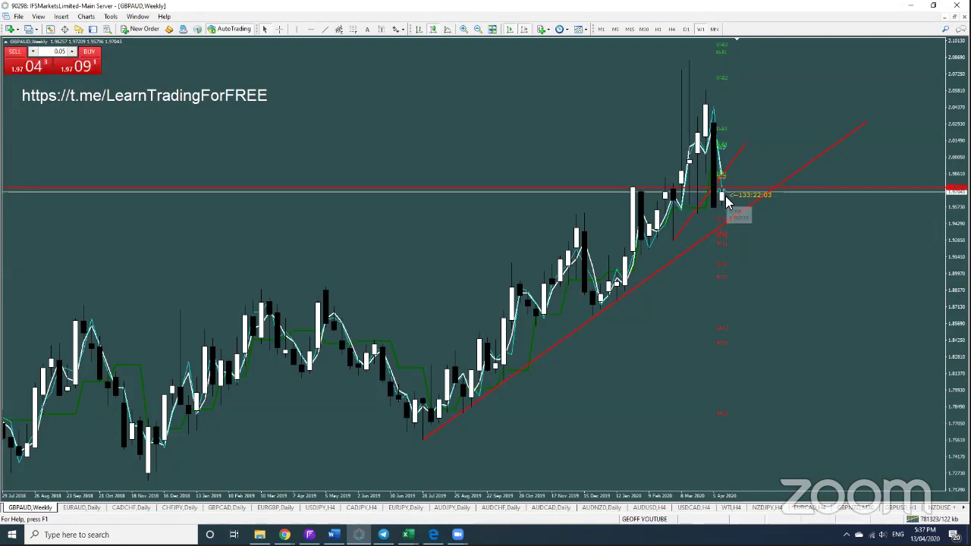
{"action": "left_click", "coordinate": [685, 30]}
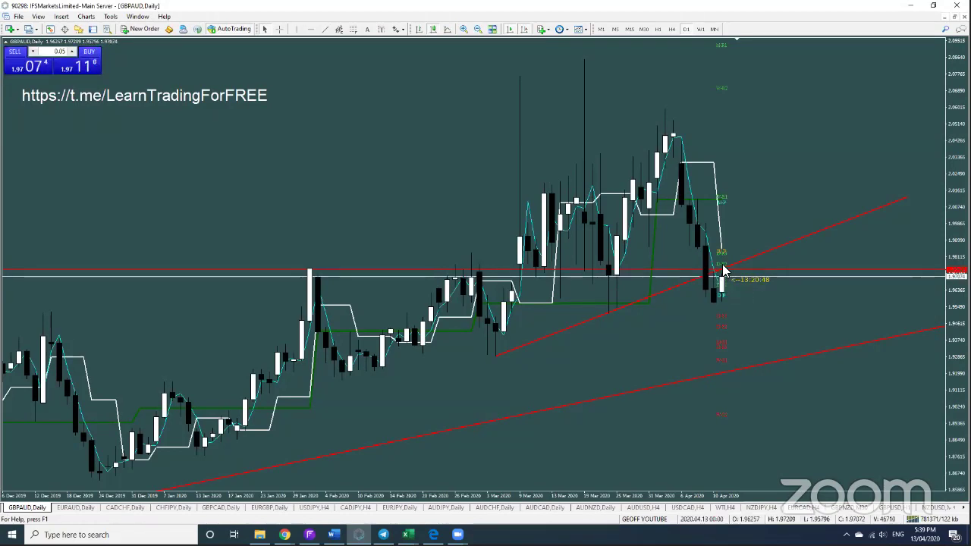
{"action": "left_click", "coordinate": [672, 29]}
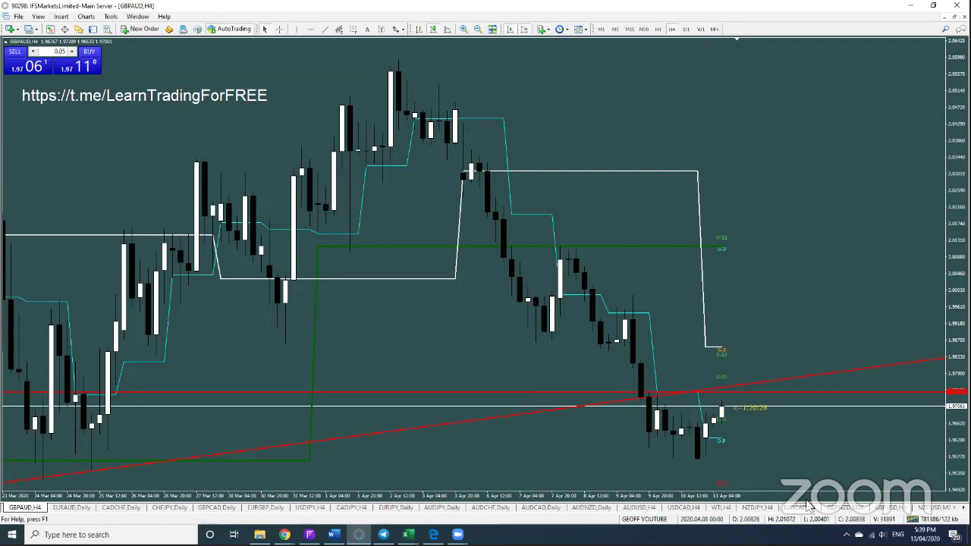
Switch to the GBPUSD chart and examine price against its marked levels on the H1, H4 and daily timeframes.
{"action": "left_click", "coordinate": [880, 511]}
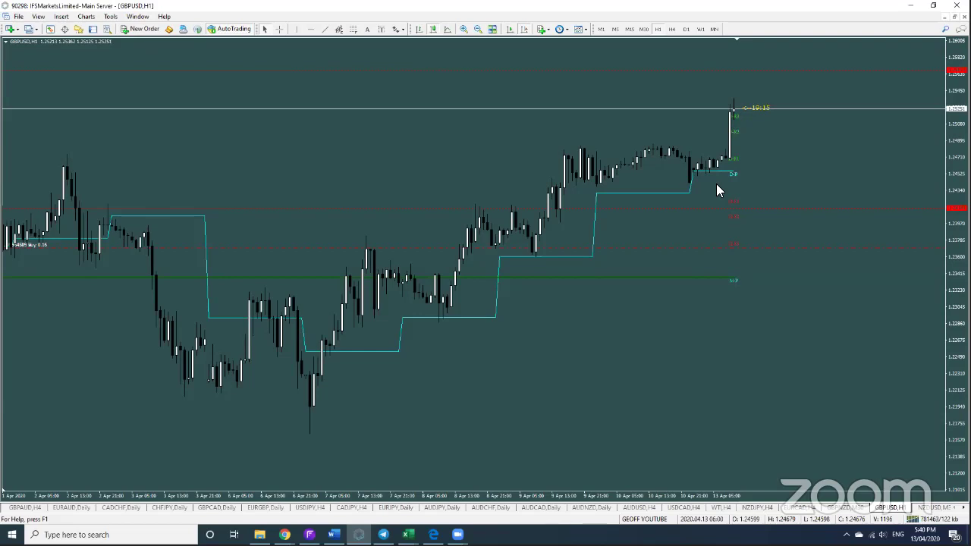
{"action": "left_click", "coordinate": [672, 32]}
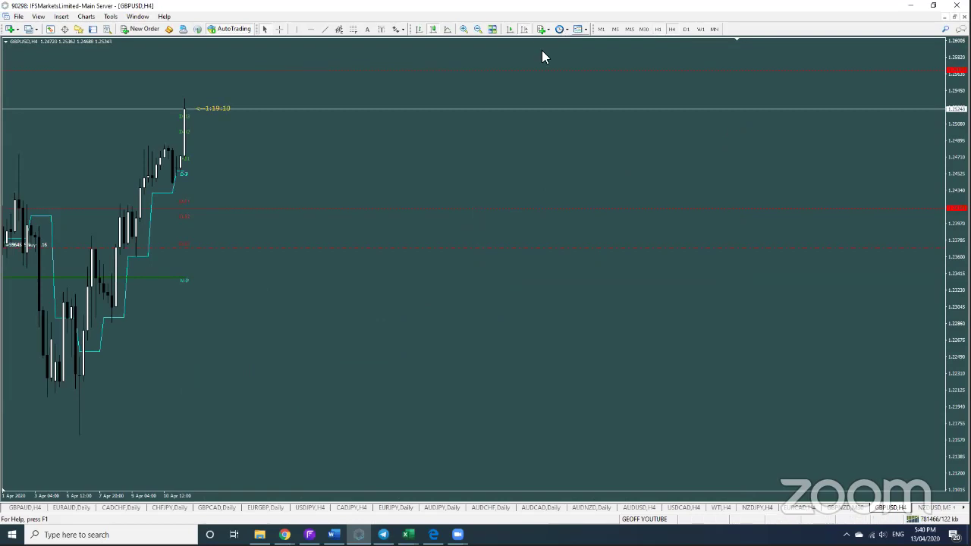
{"action": "scroll", "coordinate": [587, 250], "scroll_direction": "left", "scroll_amount": 10}
{"action": "scroll", "coordinate": [612, 260], "scroll_direction": "right", "scroll_amount": 3}
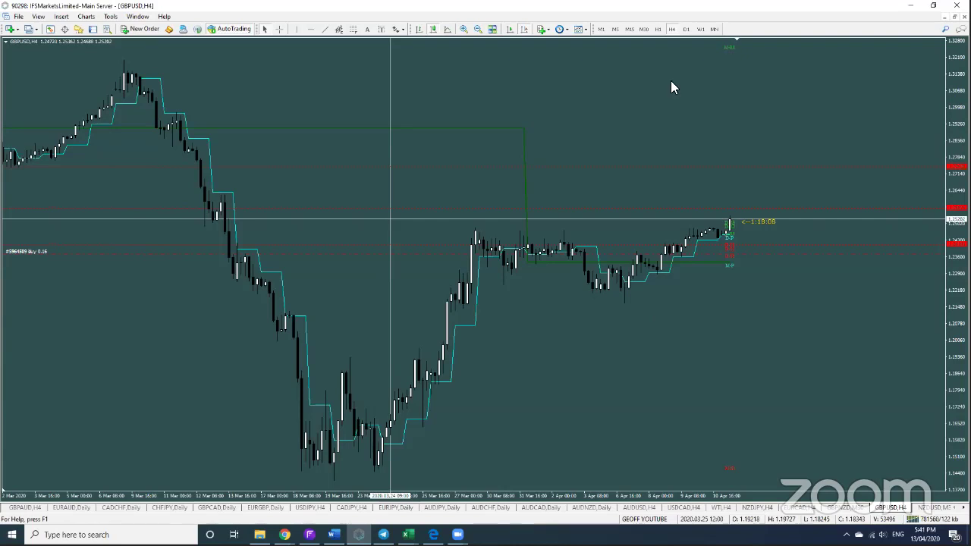
{"action": "left_click", "coordinate": [688, 33]}
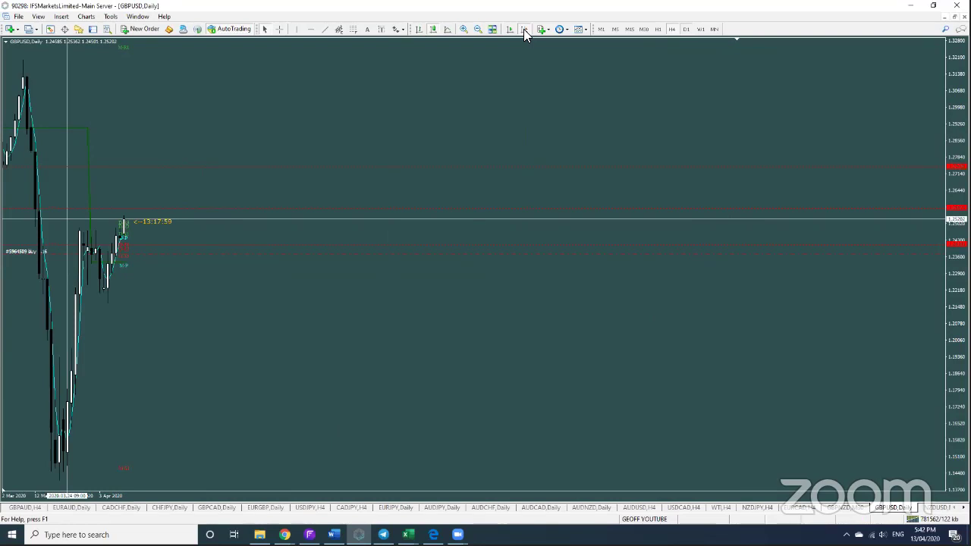
{"action": "left_click", "coordinate": [523, 29]}
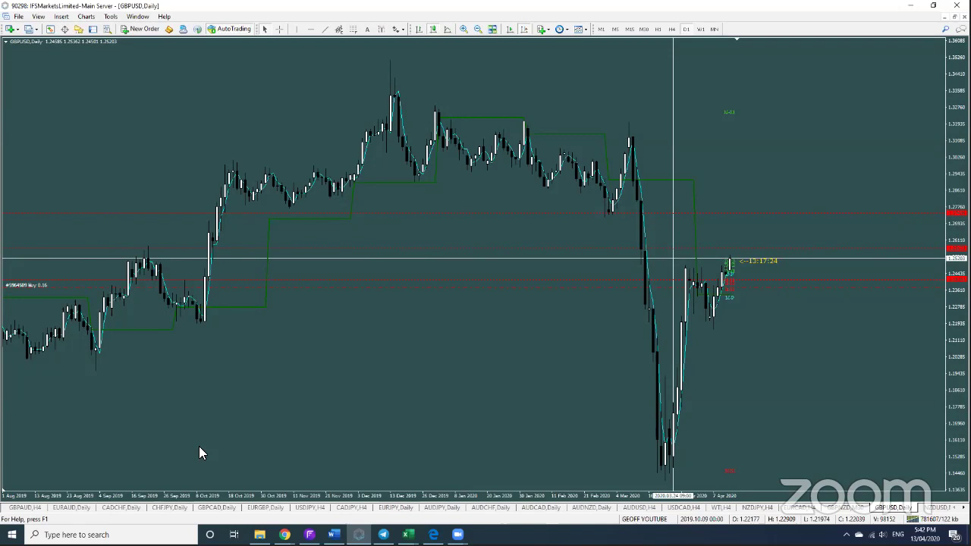
Examine EURAUD on the daily, weekly and monthly timeframes, and use the crosshair to gauge price within the rising channel.
{"action": "left_click", "coordinate": [78, 508]}
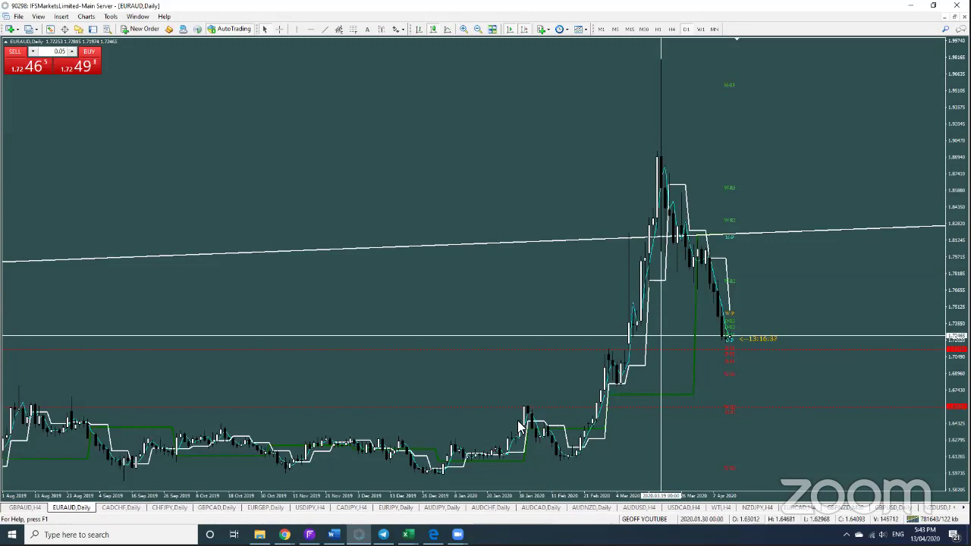
{"action": "mouse_move", "coordinate": [520, 427]}
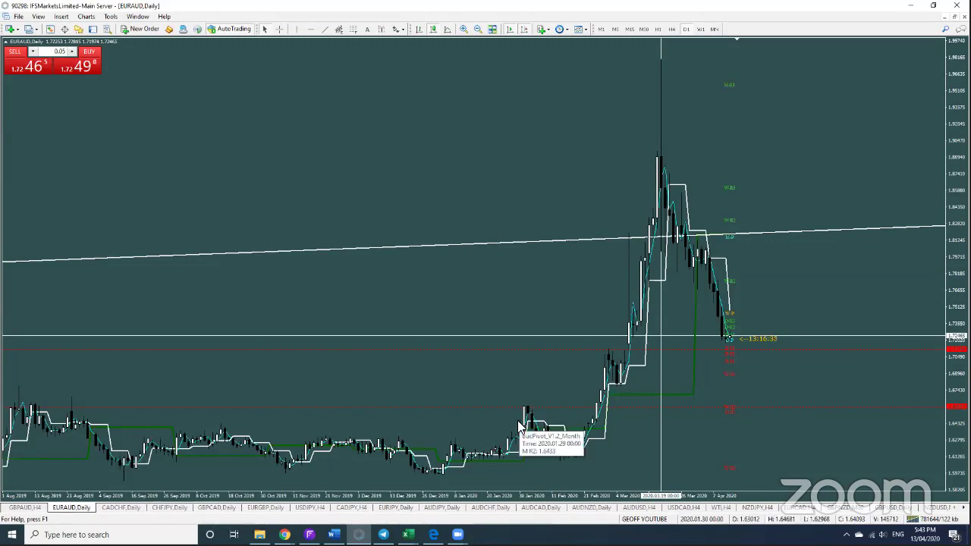
{"action": "left_click", "coordinate": [700, 30]}
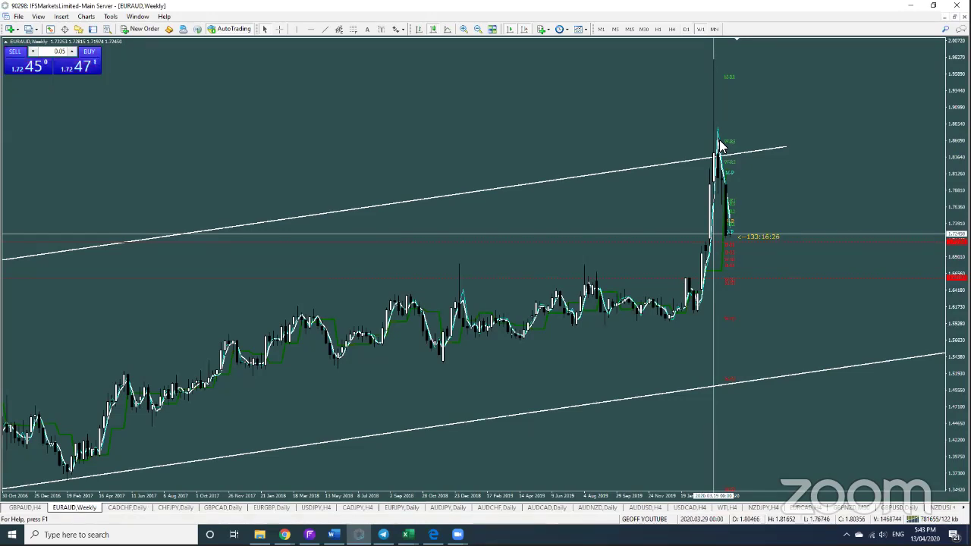
{"action": "left_click", "coordinate": [714, 30]}
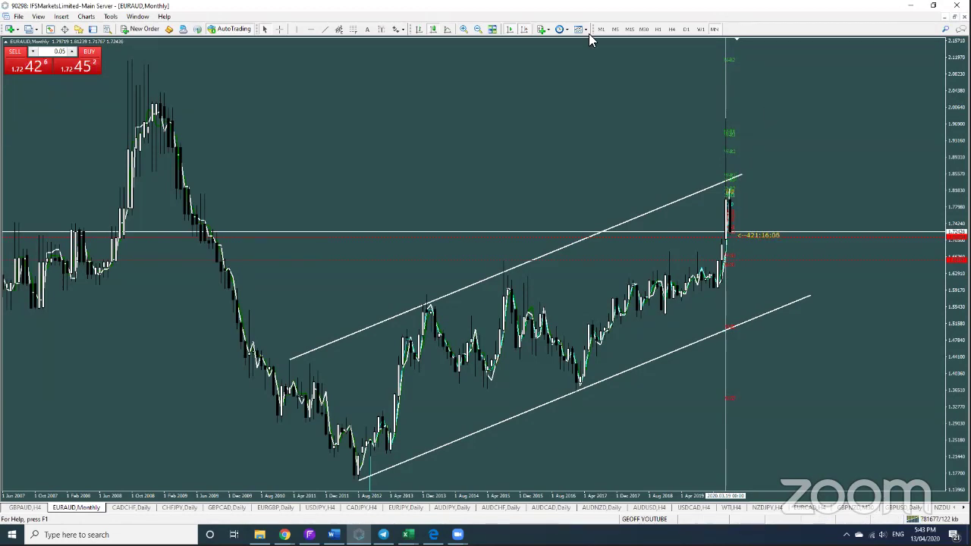
{"action": "left_click", "coordinate": [280, 29]}
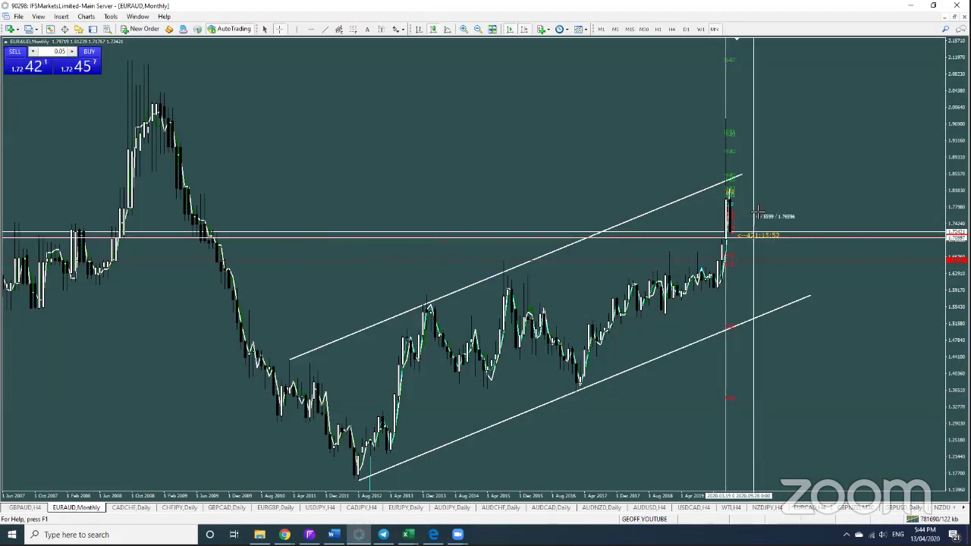
{"action": "left_click", "coordinate": [277, 30]}
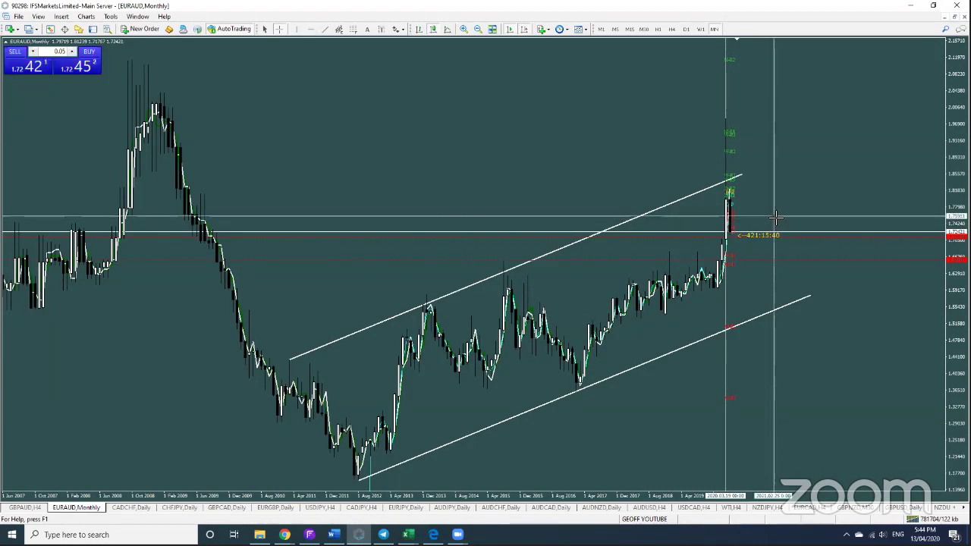
{"action": "left_click_drag", "start_coordinate": [774, 217], "coordinate": [781, 306]}
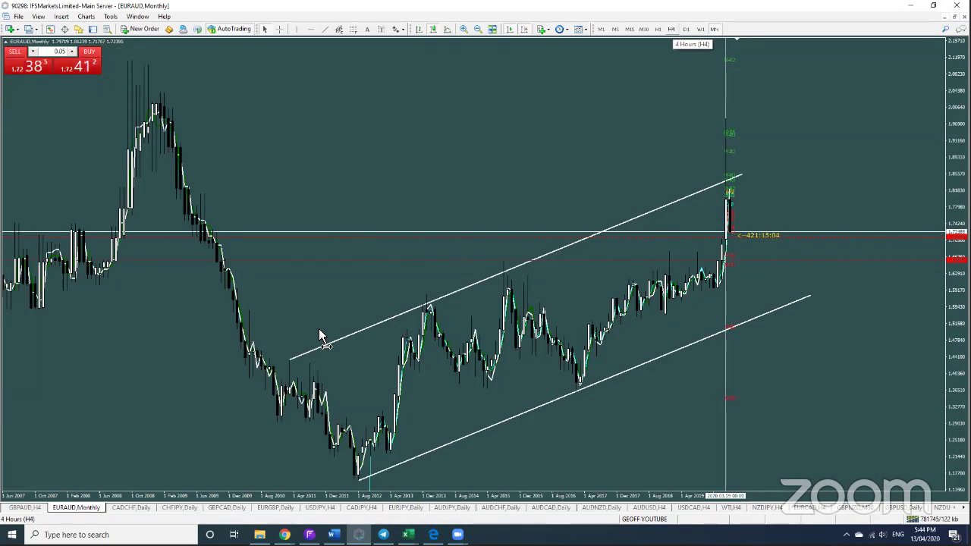
Examine CADCHF on the daily, weekly and monthly timeframes against its rising channel and falling trend line, returning to the daily view.
{"action": "left_click", "coordinate": [131, 507]}
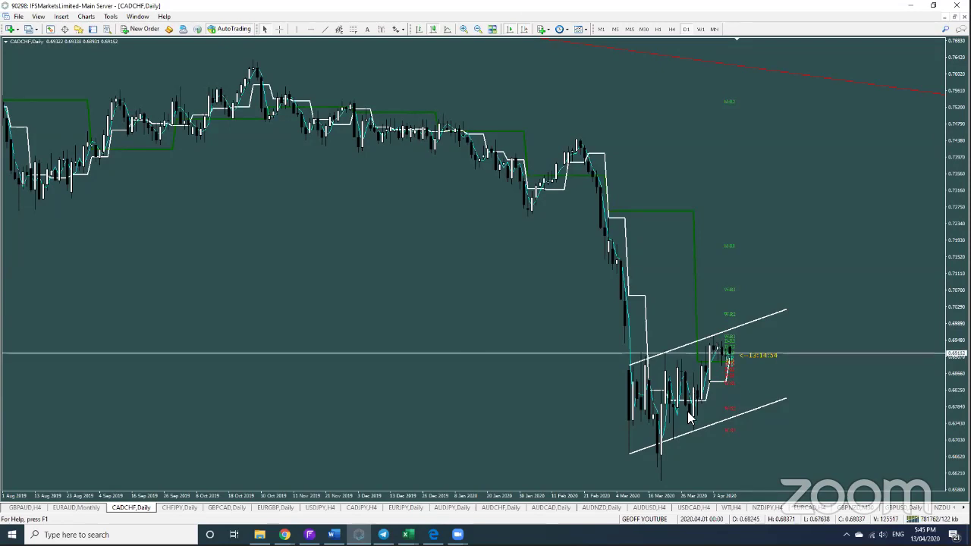
{"action": "mouse_move", "coordinate": [694, 417]}
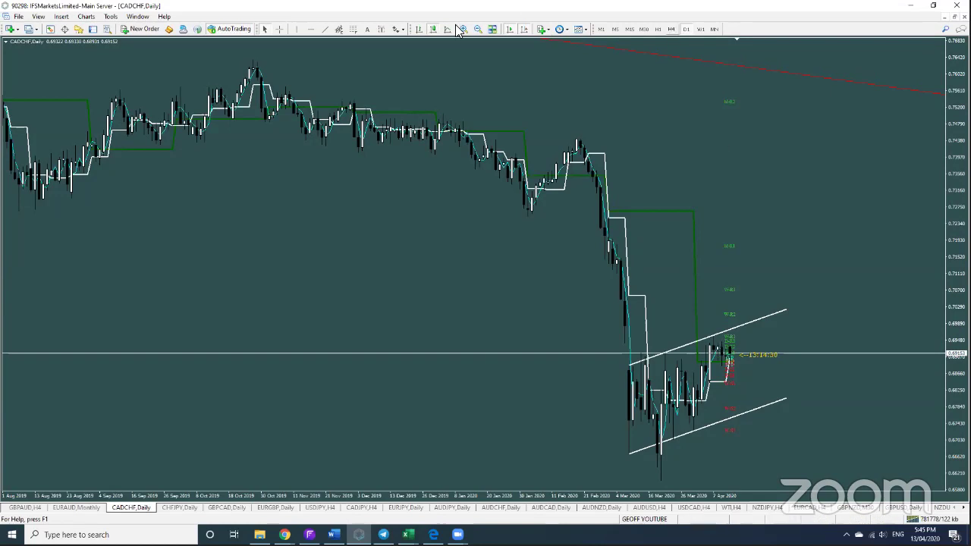
{"action": "key", "text": "plus"}
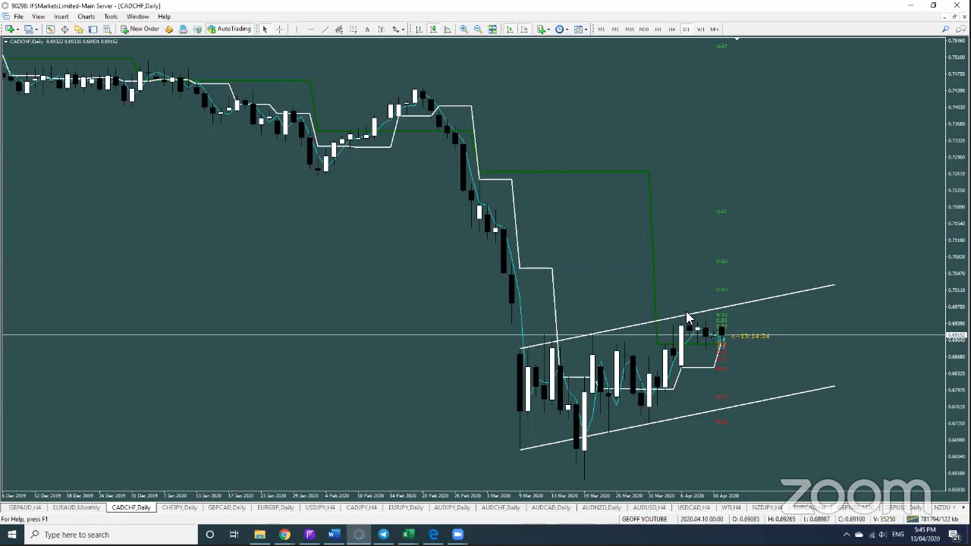
{"action": "mouse_move", "coordinate": [687, 317]}
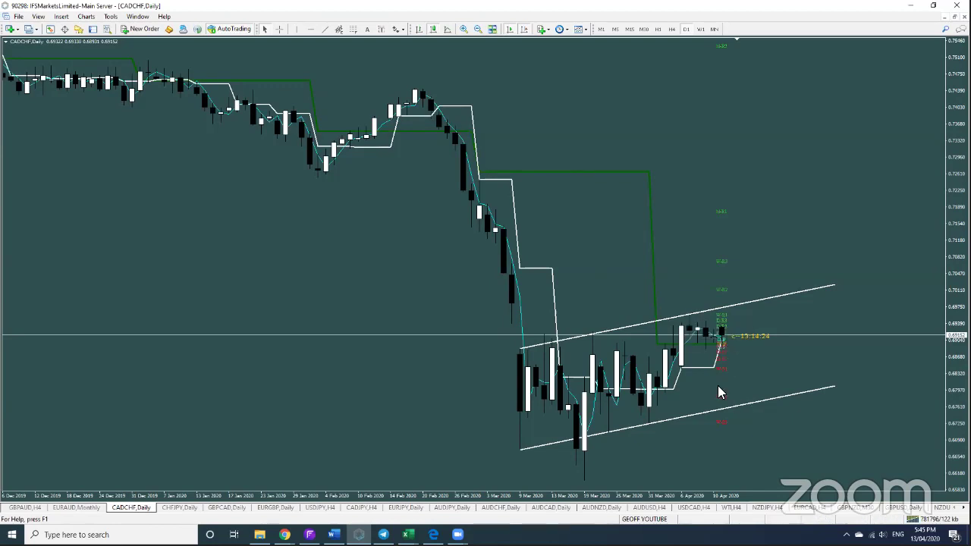
{"action": "mouse_move", "coordinate": [727, 408]}
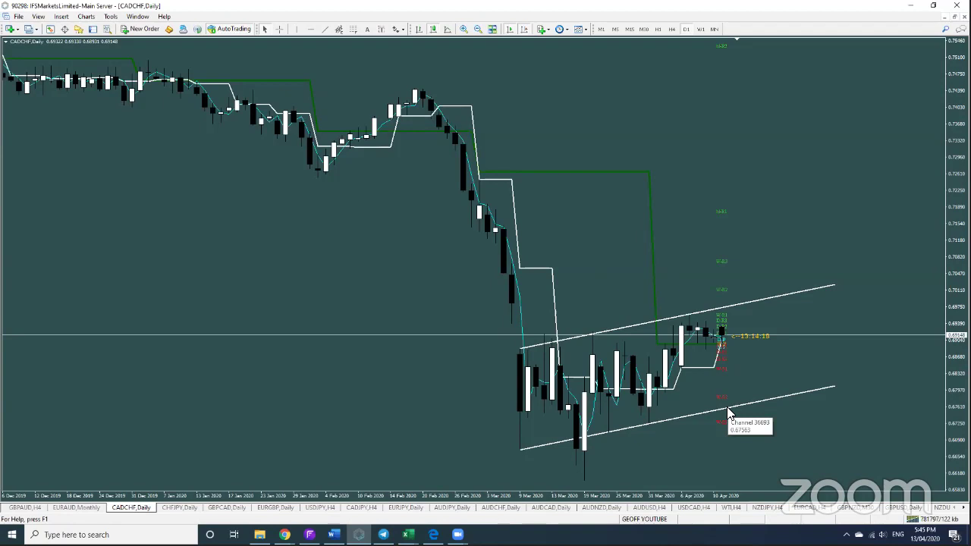
{"action": "left_click", "coordinate": [701, 30]}
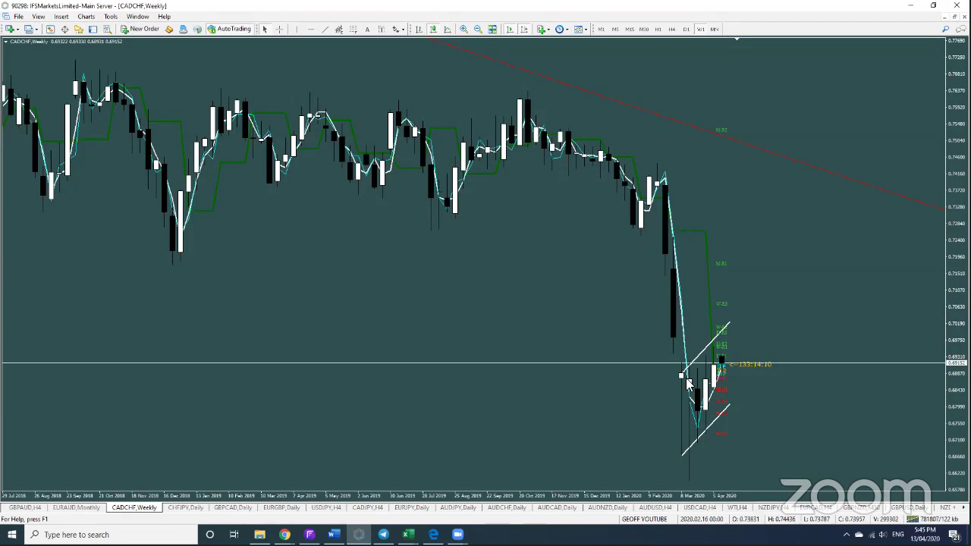
{"action": "mouse_move", "coordinate": [690, 385]}
{"action": "left_click", "coordinate": [714, 30]}
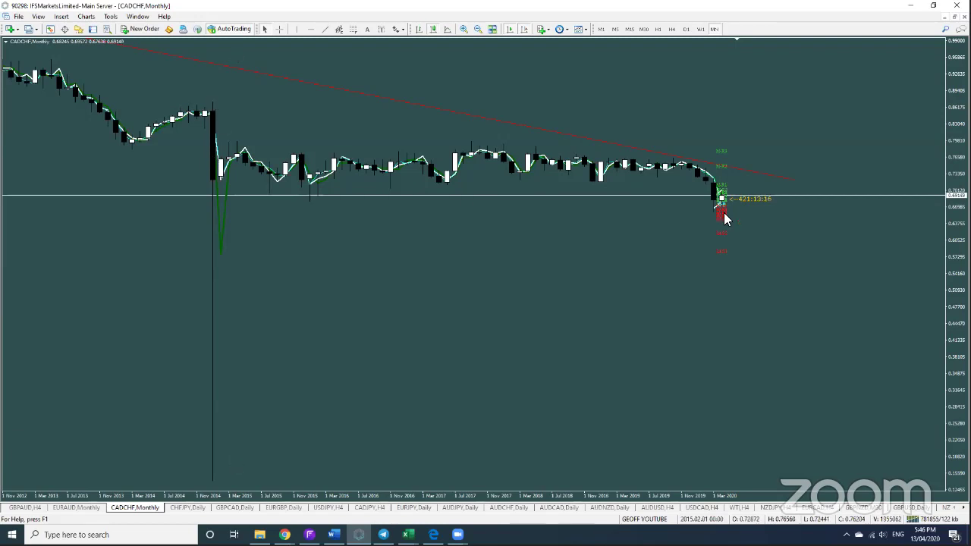
{"action": "mouse_move", "coordinate": [726, 218]}
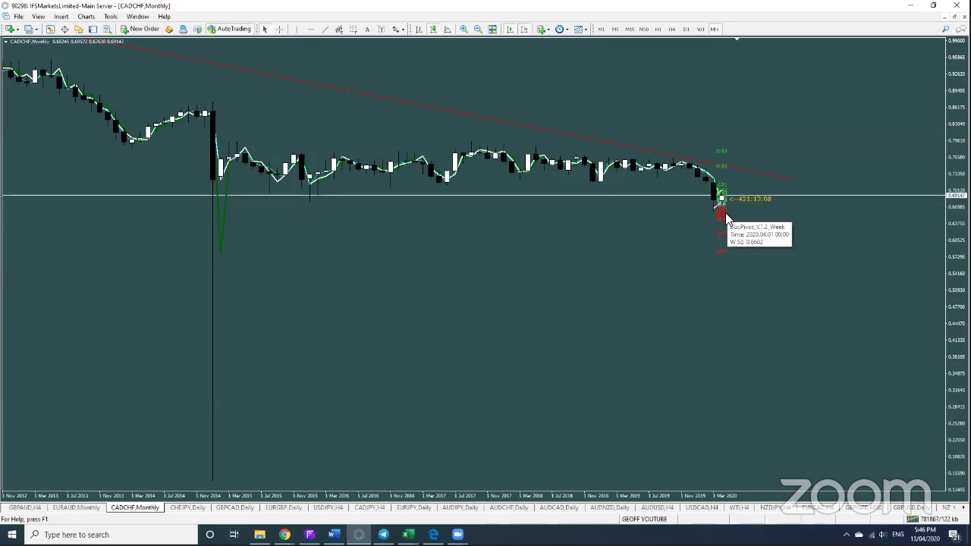
{"action": "left_click", "coordinate": [698, 29]}
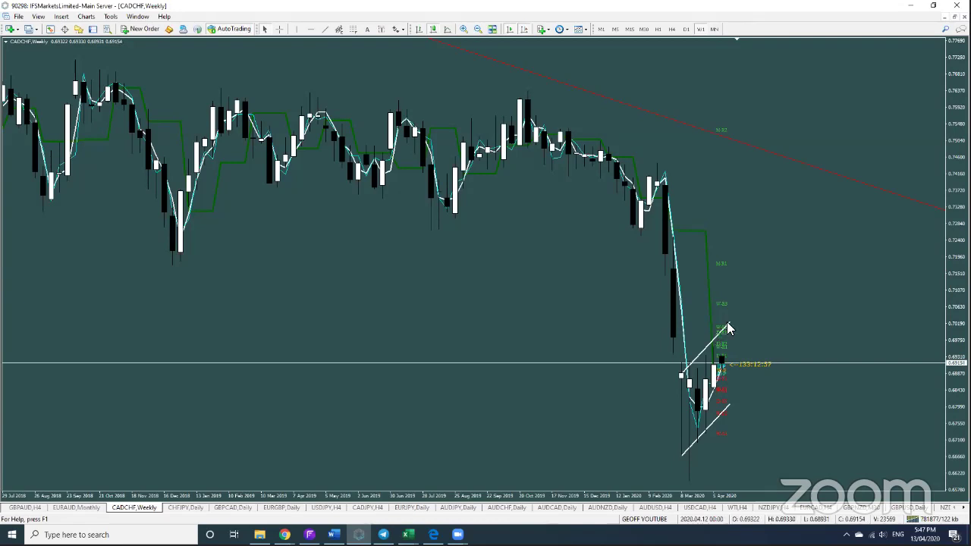
{"action": "left_click", "coordinate": [686, 29]}
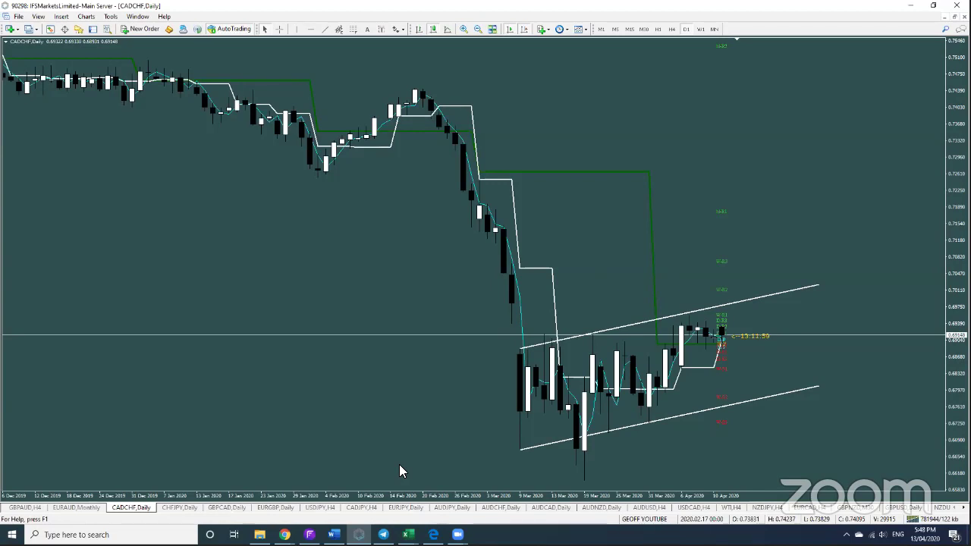
Examine AUDJPY within its falling channel on the weekly timeframe, and return it to the daily view.
{"action": "left_click", "coordinate": [452, 507]}
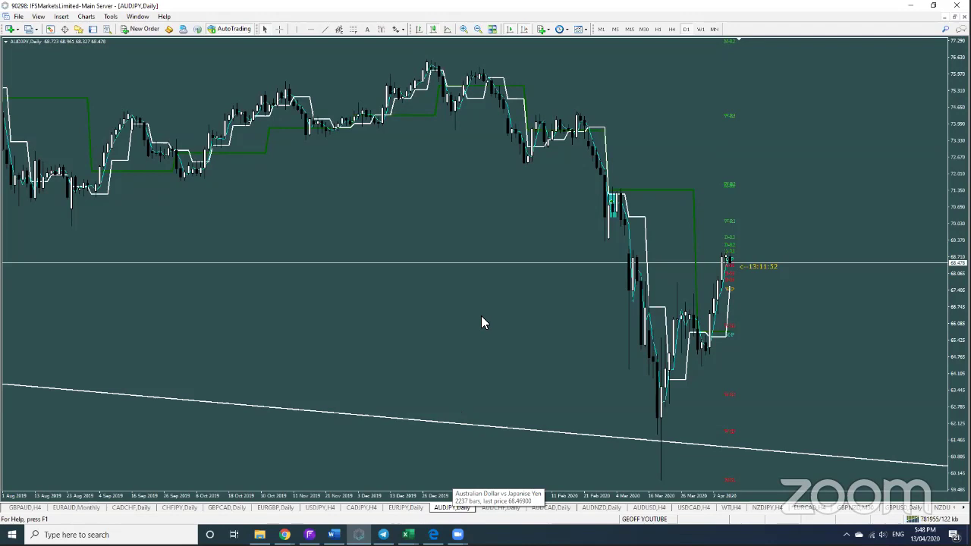
{"action": "left_click", "coordinate": [698, 31]}
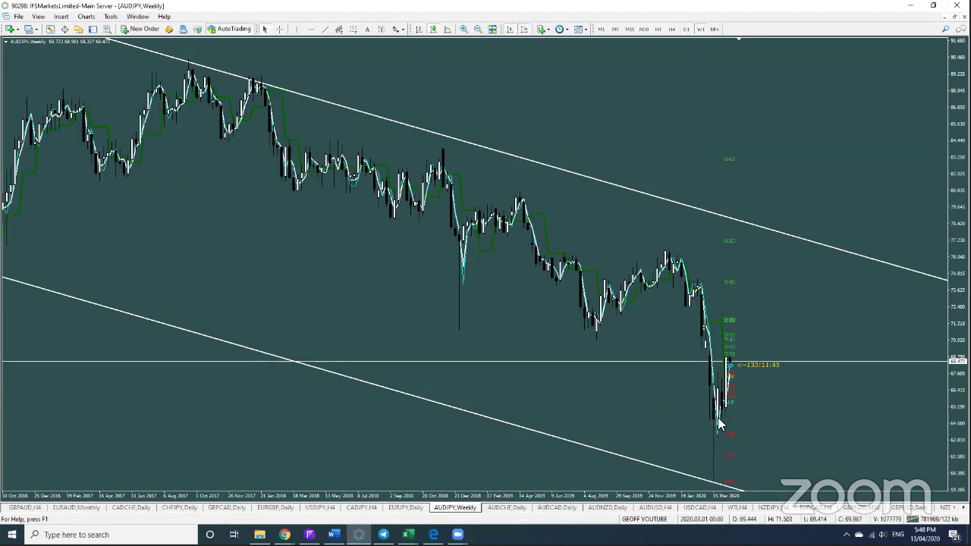
{"action": "mouse_move", "coordinate": [720, 422]}
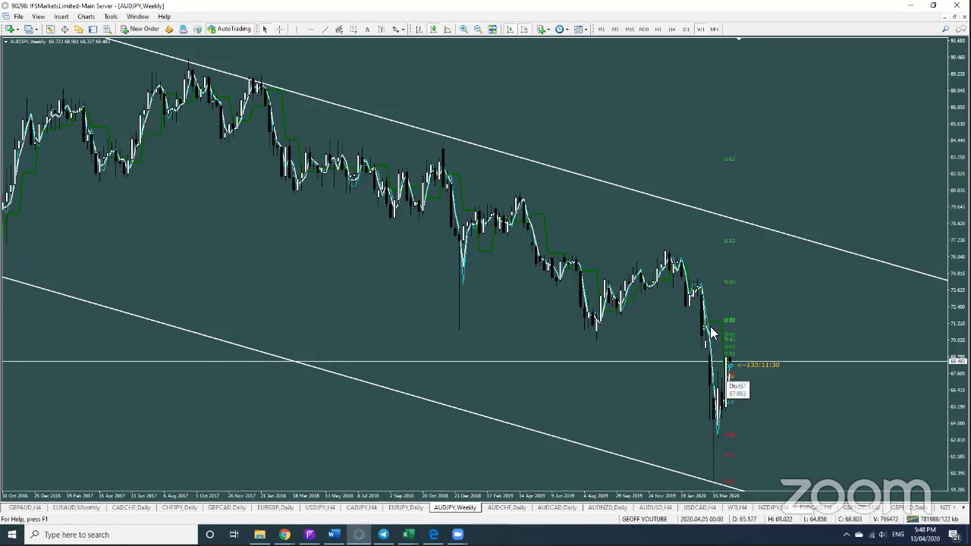
{"action": "left_click", "coordinate": [686, 29]}
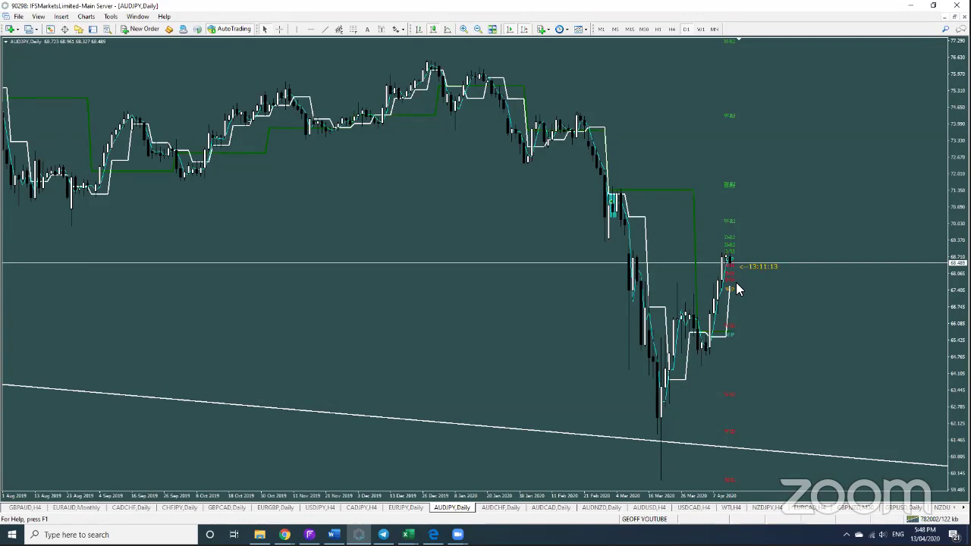
Compare the recent price recovery on the AUDCHF, AUDCAD and AUDNZD daily charts.
{"action": "left_click", "coordinate": [509, 509]}
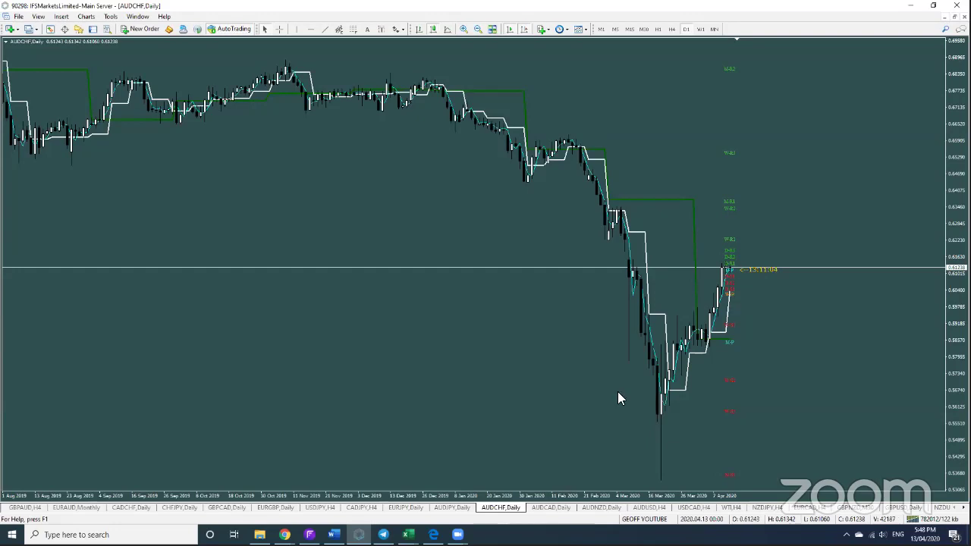
{"action": "left_click", "coordinate": [549, 508]}
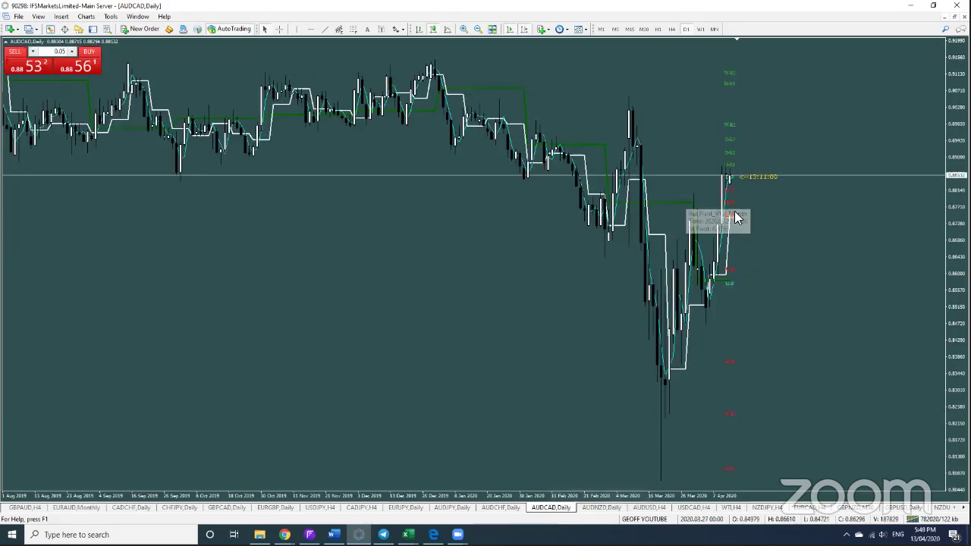
{"action": "left_click", "coordinate": [596, 509]}
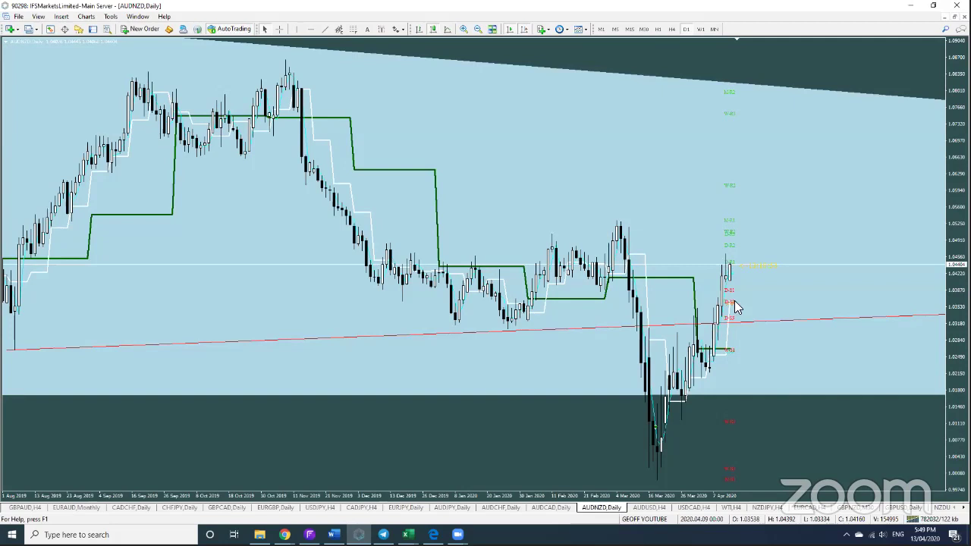
Examine AUDUSD from H4 to the weekly falling channel, and set the chart to the daily timeframe.
{"action": "left_click", "coordinate": [641, 511]}
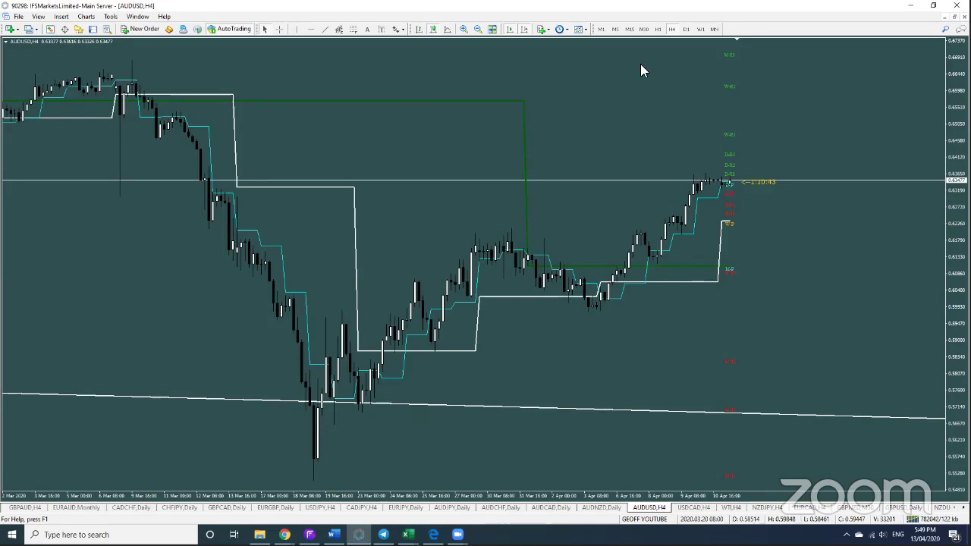
{"action": "left_click", "coordinate": [699, 30]}
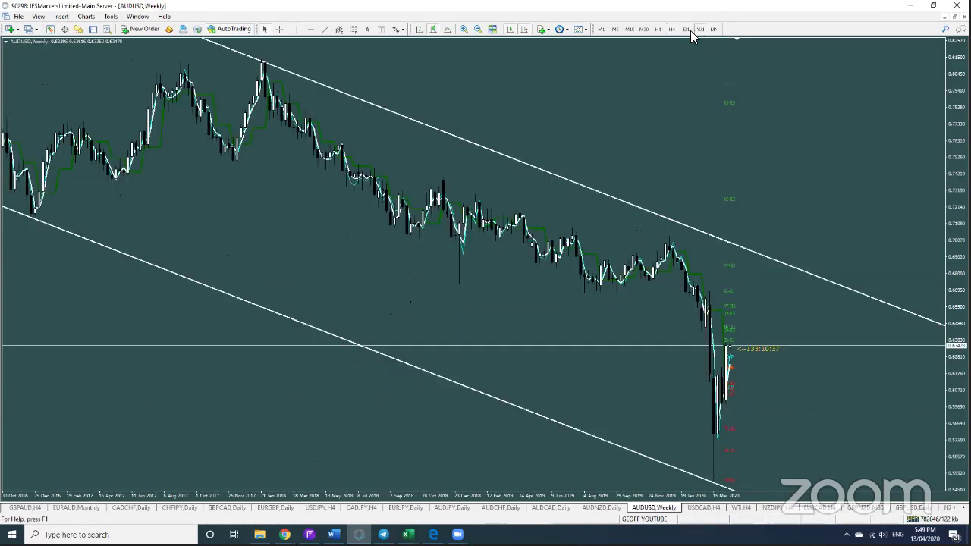
{"action": "left_click", "coordinate": [685, 29]}
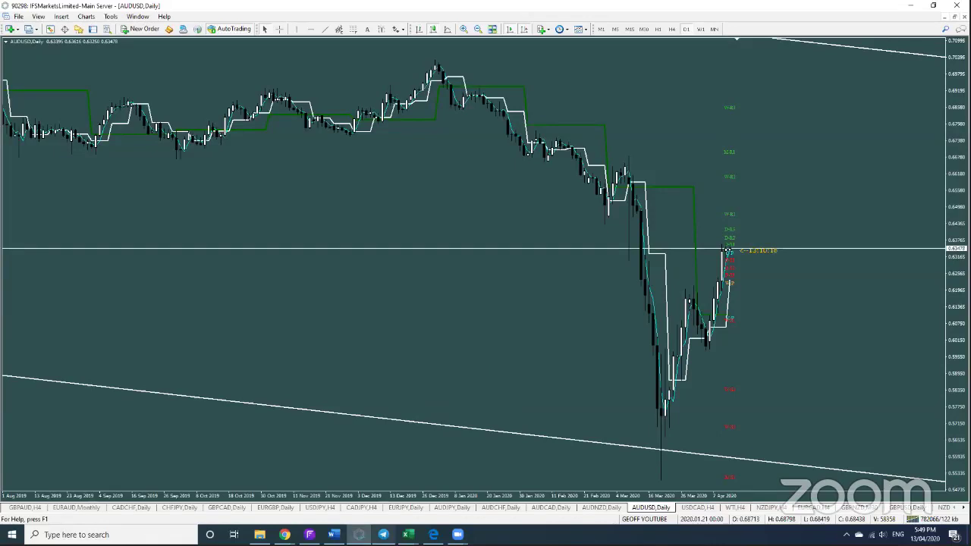
Switch to the Book1 workbook in Excel, review the London Session GBP/USD Breakout log's columns, and return to the trading charts.
{"action": "left_click", "coordinate": [408, 534]}
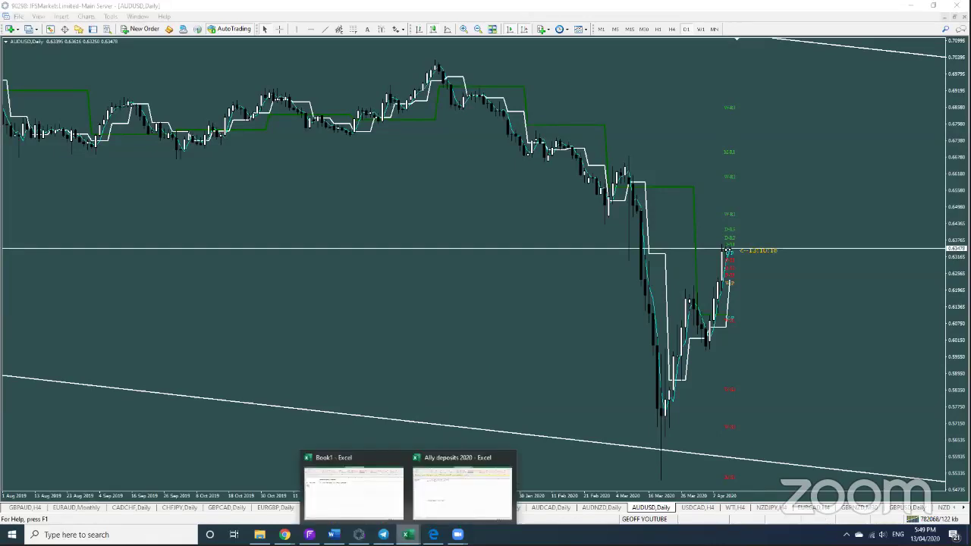
{"action": "left_click", "coordinate": [383, 520]}
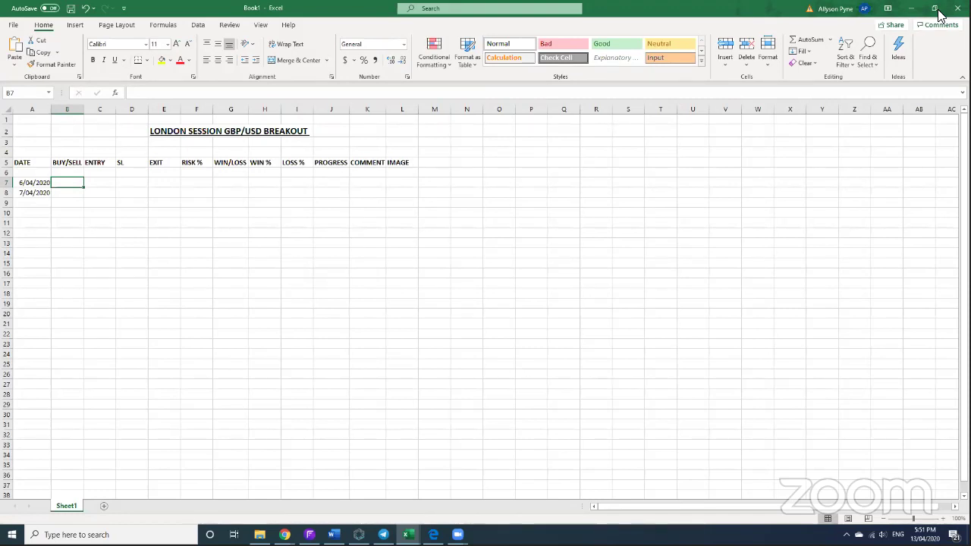
{"action": "key", "text": "alt+Tab"}
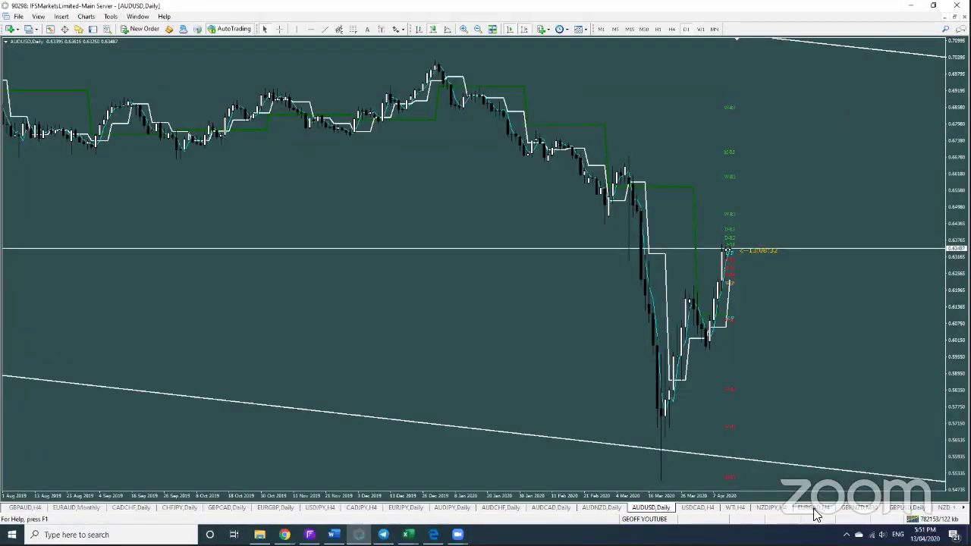
Open the GBPUSD chart, set it to the H1 timeframe and bring the April 2020 price action into view.
{"action": "left_click", "coordinate": [901, 508]}
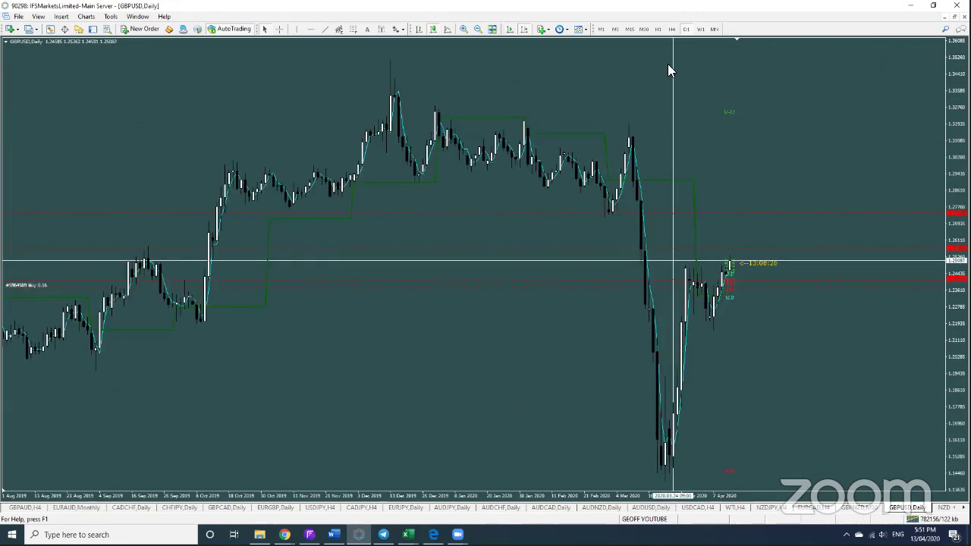
{"action": "left_click", "coordinate": [657, 29]}
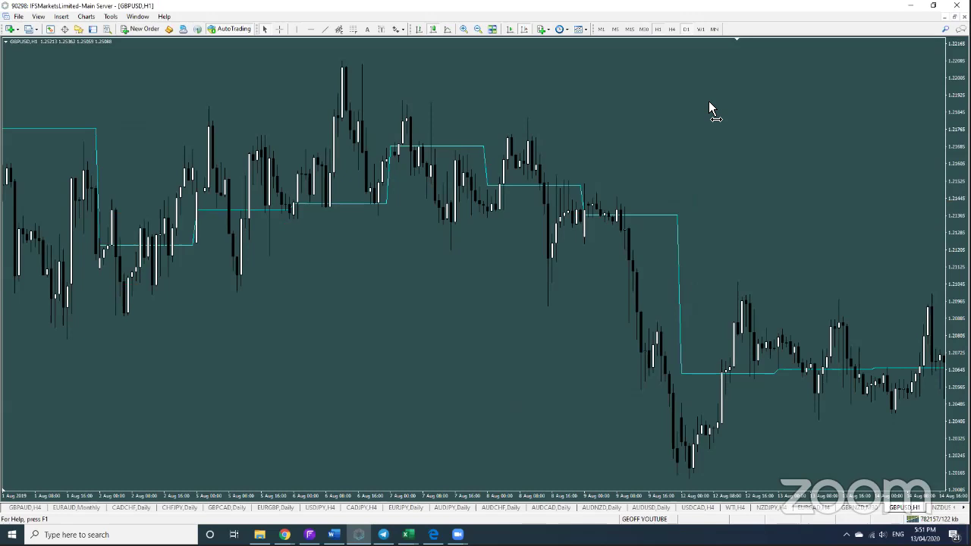
{"action": "scroll", "coordinate": [374, 216], "scroll_direction": "down", "scroll_amount": 2}
{"action": "scroll", "coordinate": [471, 217], "scroll_direction": "down", "scroll_amount": 5}
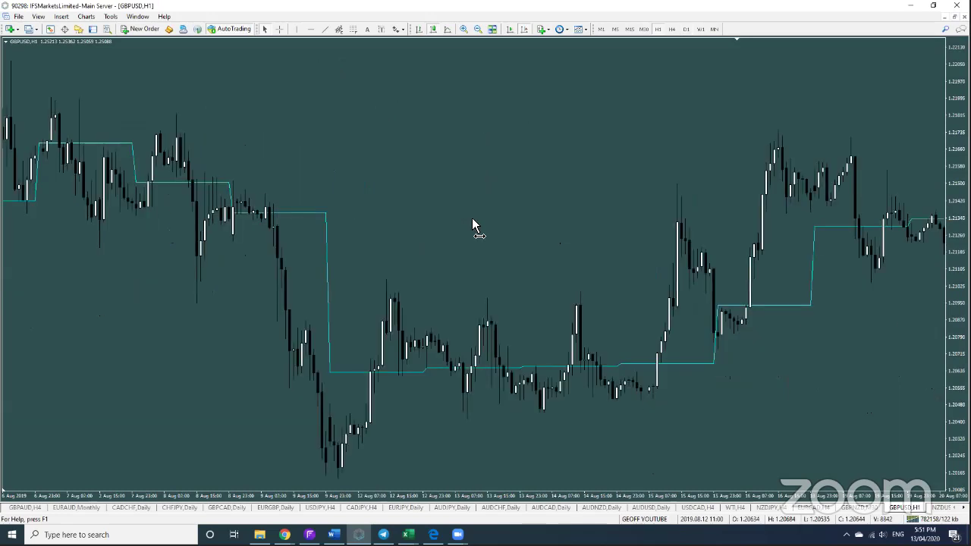
{"action": "scroll", "coordinate": [472, 220], "scroll_direction": "up", "scroll_amount": 2}
{"action": "left_click", "coordinate": [523, 28]}
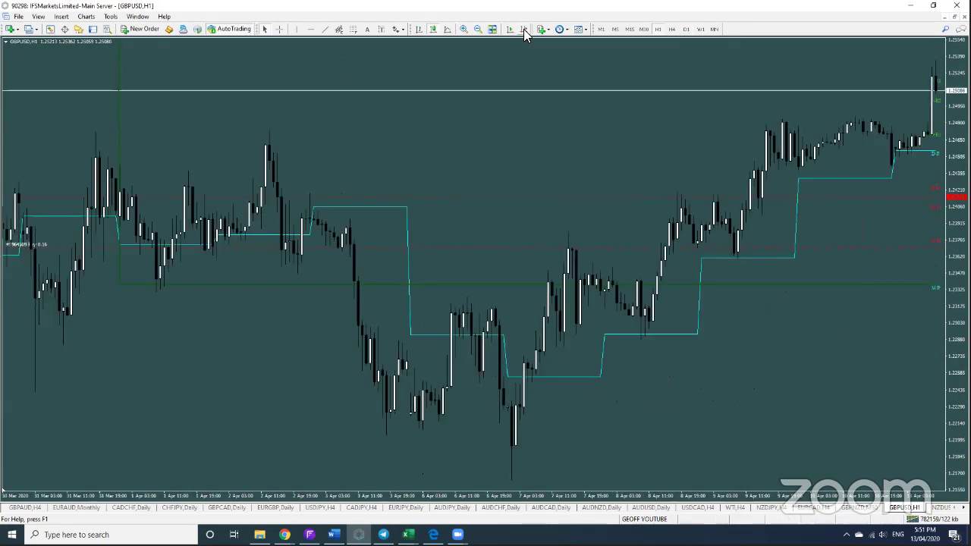
{"action": "scroll", "coordinate": [477, 303], "scroll_direction": "down", "scroll_amount": 5}
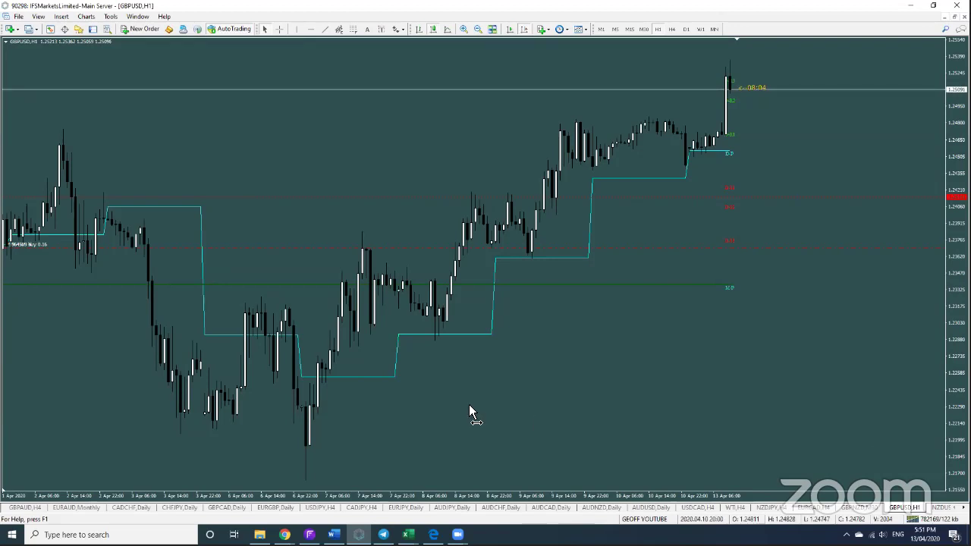
{"action": "scroll", "coordinate": [616, 414], "scroll_direction": "up", "scroll_amount": 3}
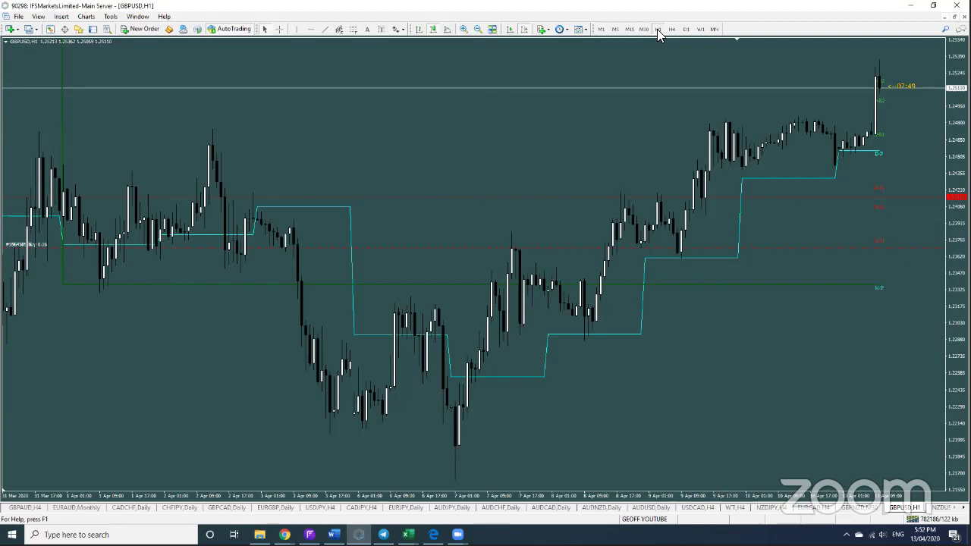
Place a vertical line on the GBPUSD H1 chart at 6 April 2020 09:00 to mark the session start.
{"action": "left_click", "coordinate": [297, 29]}
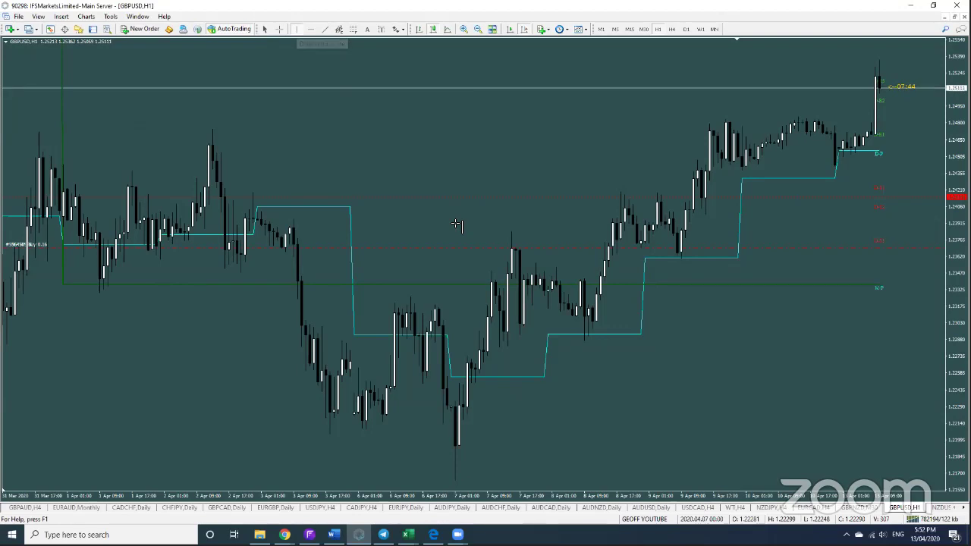
{"action": "left_click", "coordinate": [402, 225]}
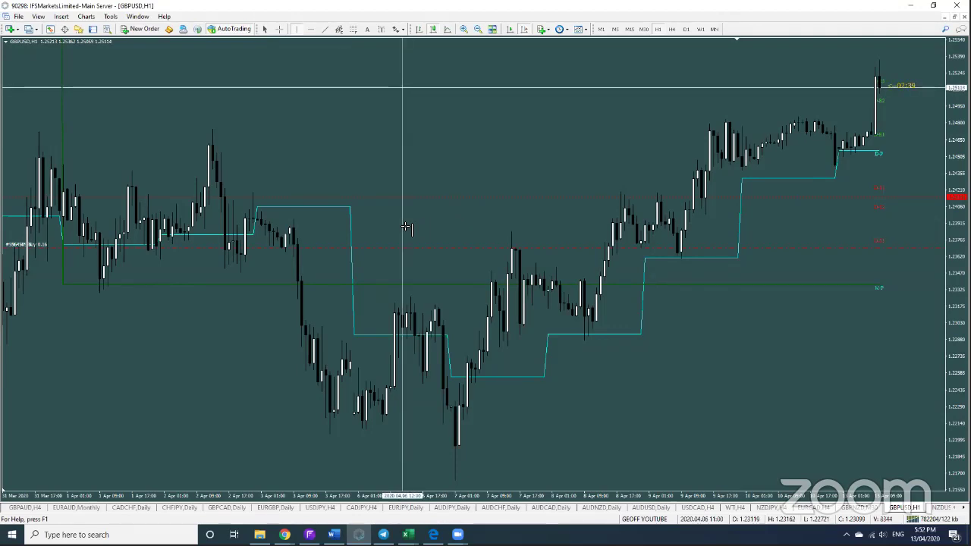
{"action": "left_click_drag", "start_coordinate": [409, 229], "coordinate": [390, 232]}
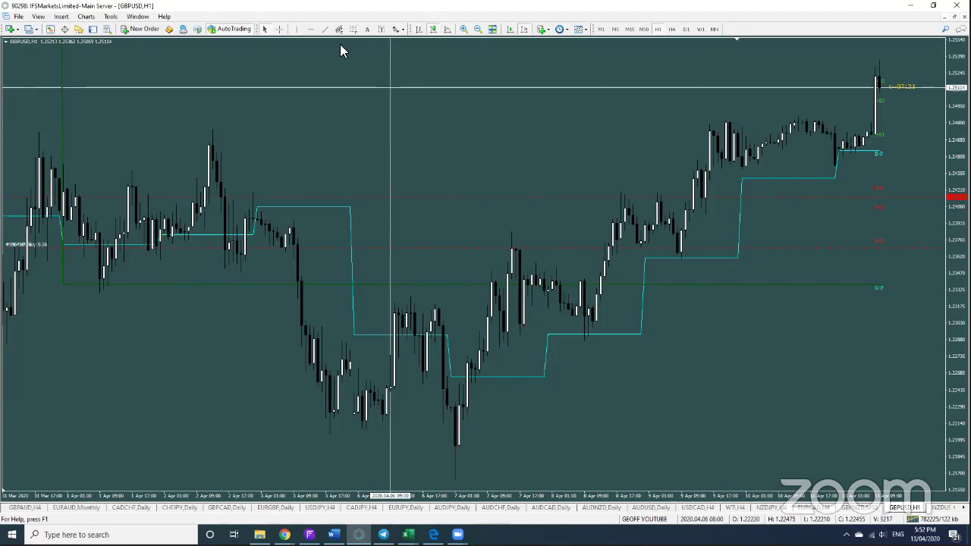
Draw horizontal lines at about 1.2275 and about 1.2215, above and below the price range before the vertical line.
{"action": "left_click", "coordinate": [309, 29]}
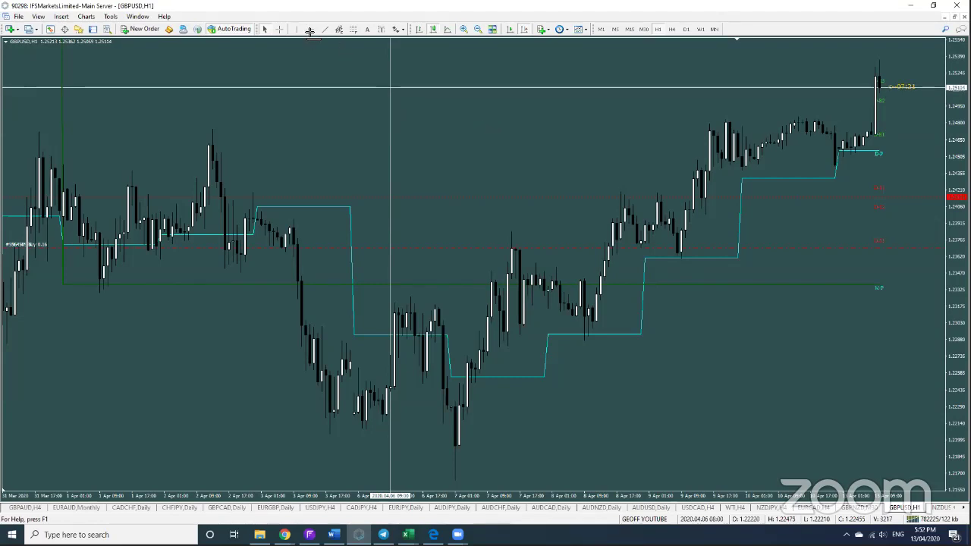
{"action": "left_click", "coordinate": [370, 353]}
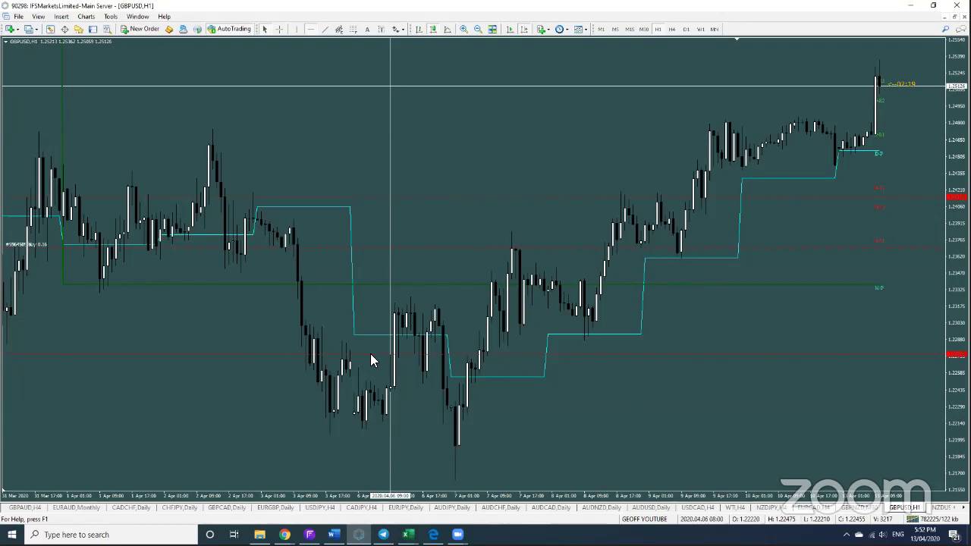
{"action": "left_click", "coordinate": [309, 28]}
{"action": "left_click", "coordinate": [372, 425]}
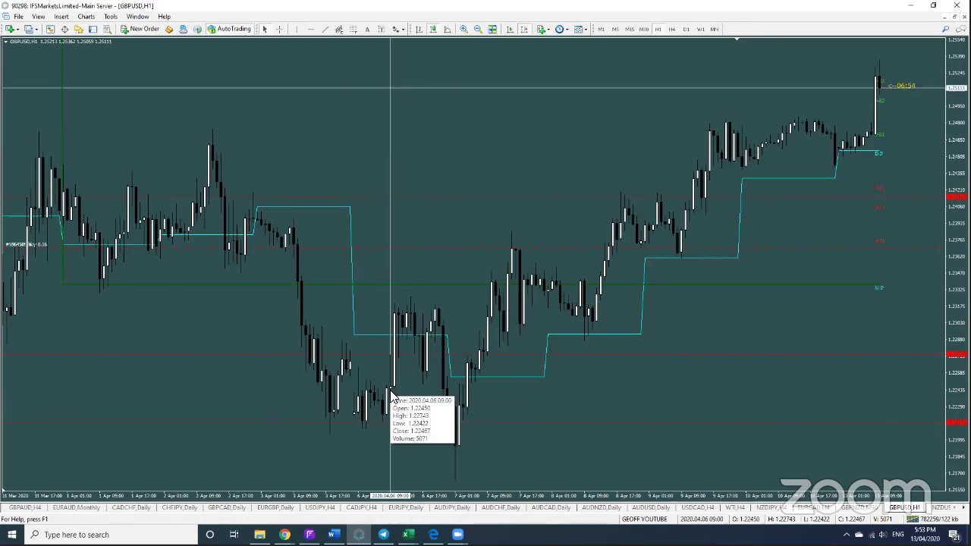
Switch to the Book1 workbook in Excel and enter BUY with an entry of 1.2290 for 6/04/2020.
{"action": "left_click", "coordinate": [408, 534]}
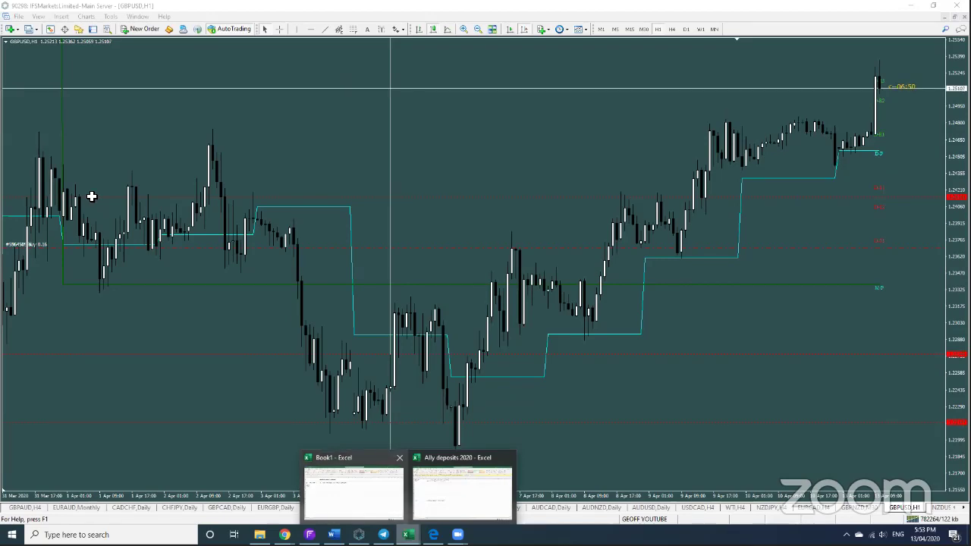
{"action": "left_click", "coordinate": [354, 491]}
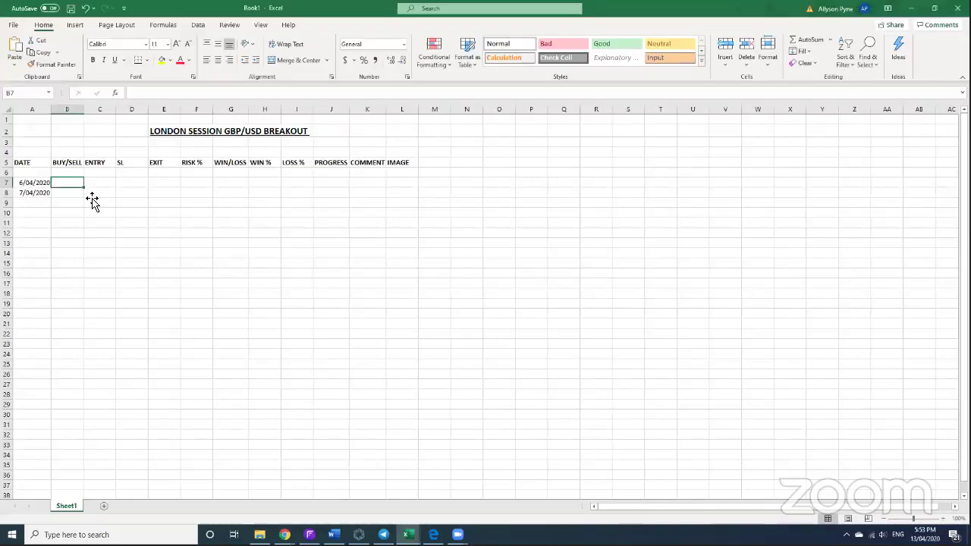
{"action": "double_click", "coordinate": [72, 186]}
{"action": "type", "text": "BUY"}
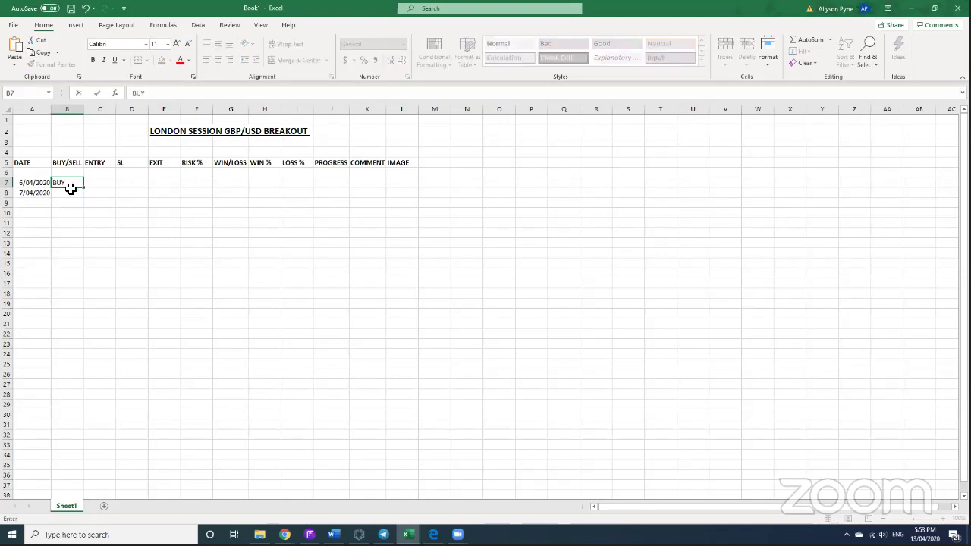
{"action": "key", "text": "Tab"}
{"action": "type", "text": "1.2290"}
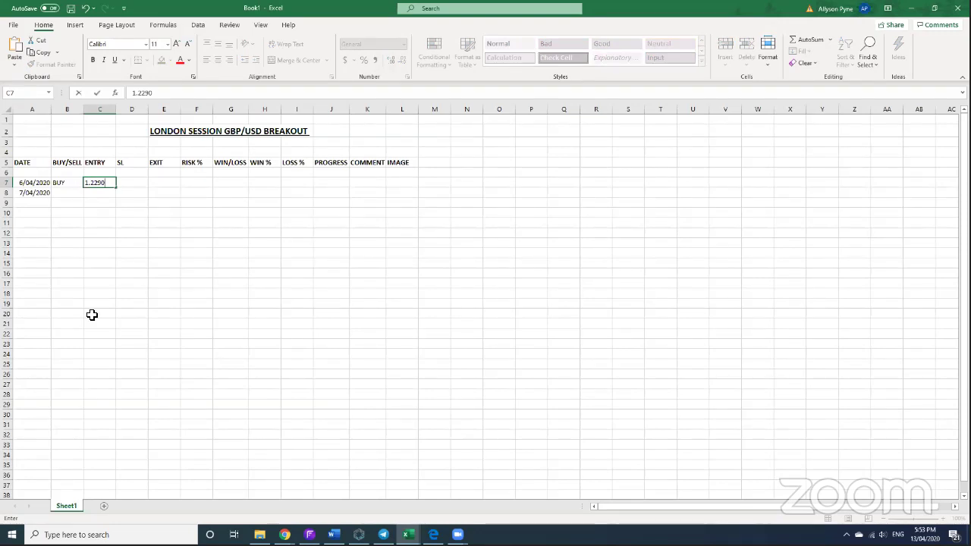
Check the GBPUSD range on the trading chart and enter 1.2205 as the 6/04/2020 trade's stop loss in Book1.
{"action": "key", "text": "Tab"}
{"action": "key", "text": "alt+Tab"}
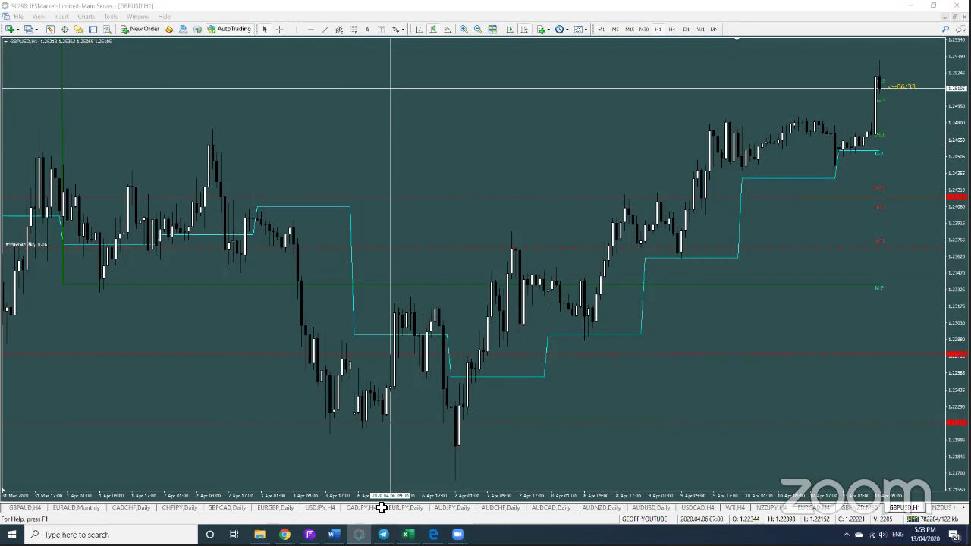
{"action": "key", "text": "alt+Tab"}
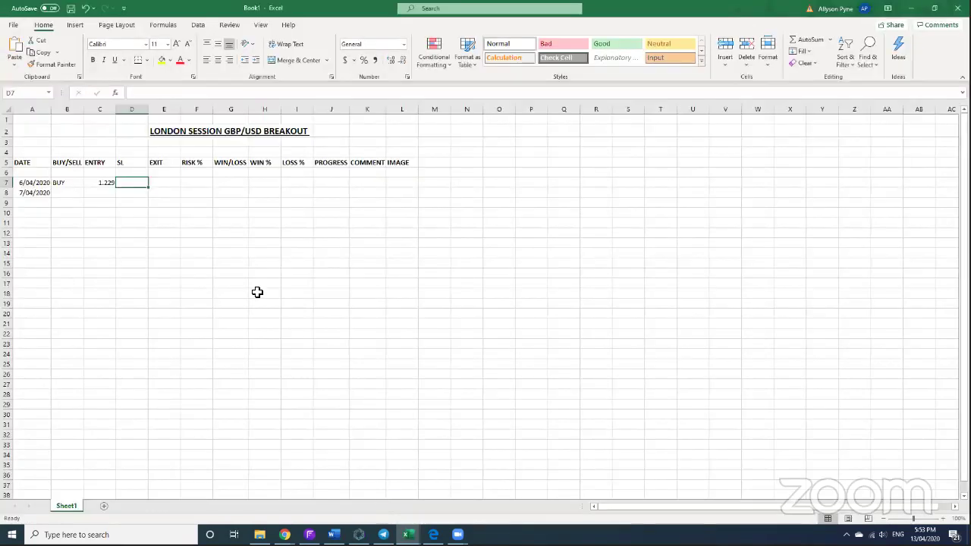
{"action": "type", "text": "1.2205"}
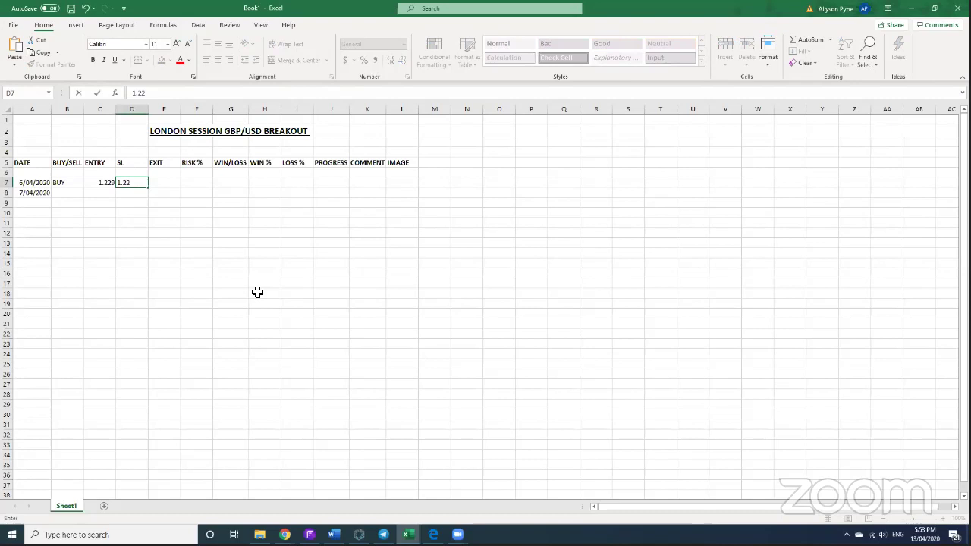
{"action": "left_click", "coordinate": [163, 183]}
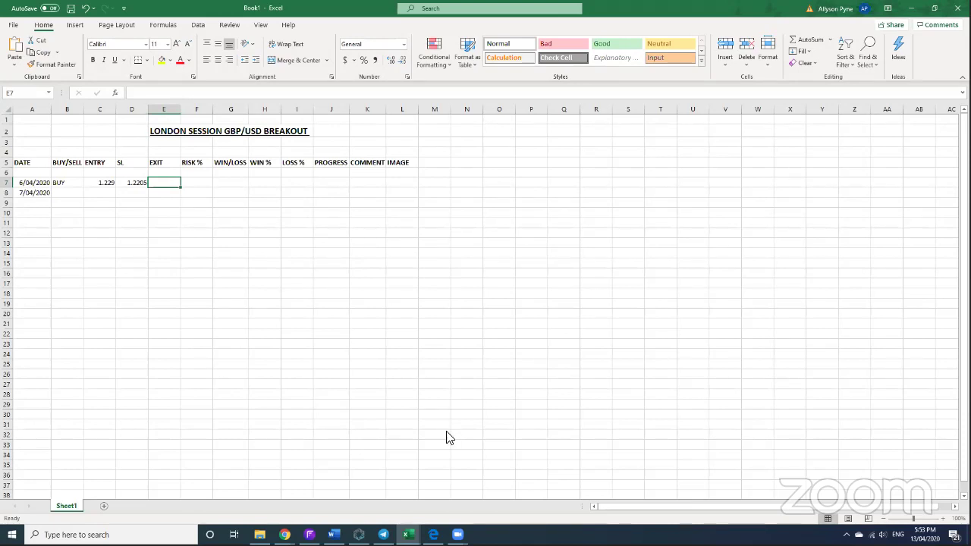
Return to the trading charts, set GBPUSD to M15 and examine price around the 6 April 09:00 line and range levels.
{"action": "key", "text": "alt+Tab"}
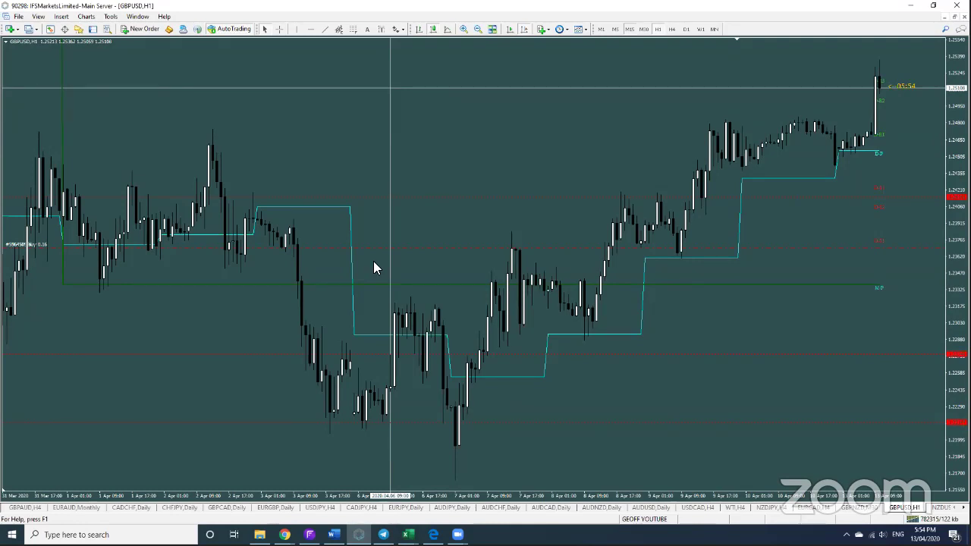
{"action": "scroll", "coordinate": [508, 345], "scroll_direction": "up", "scroll_amount": 5}
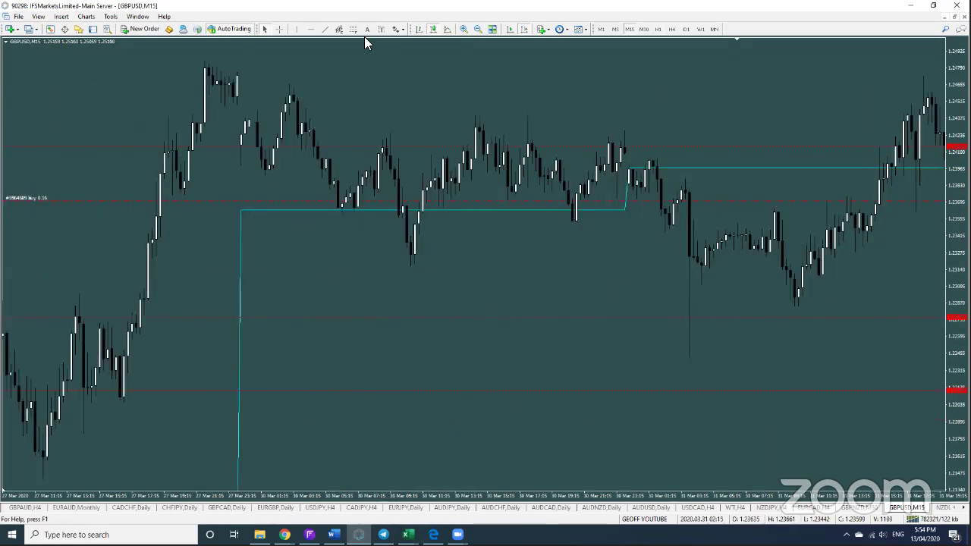
{"action": "left_click", "coordinate": [524, 30]}
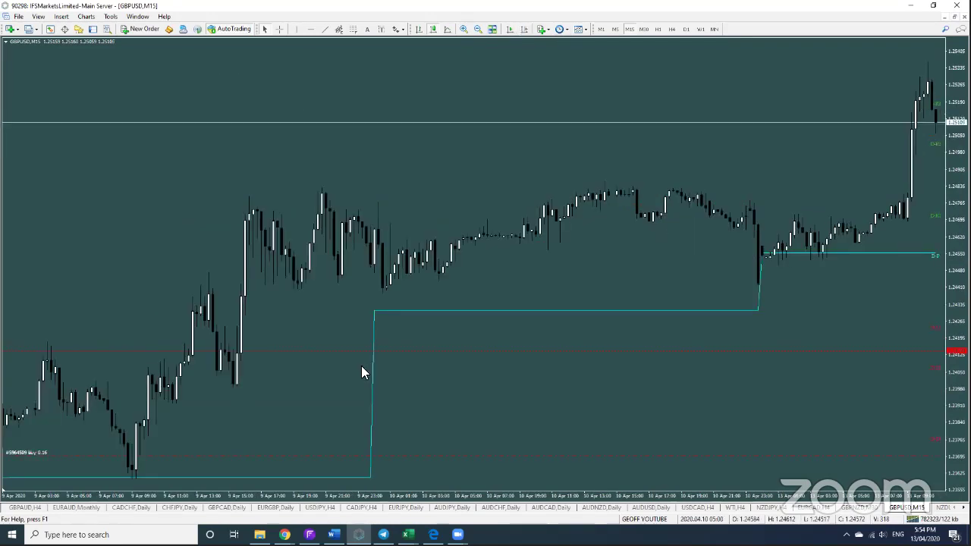
{"action": "scroll", "coordinate": [362, 368], "scroll_direction": "left", "scroll_amount": 5}
{"action": "scroll", "coordinate": [363, 368], "scroll_direction": "left", "scroll_amount": 5}
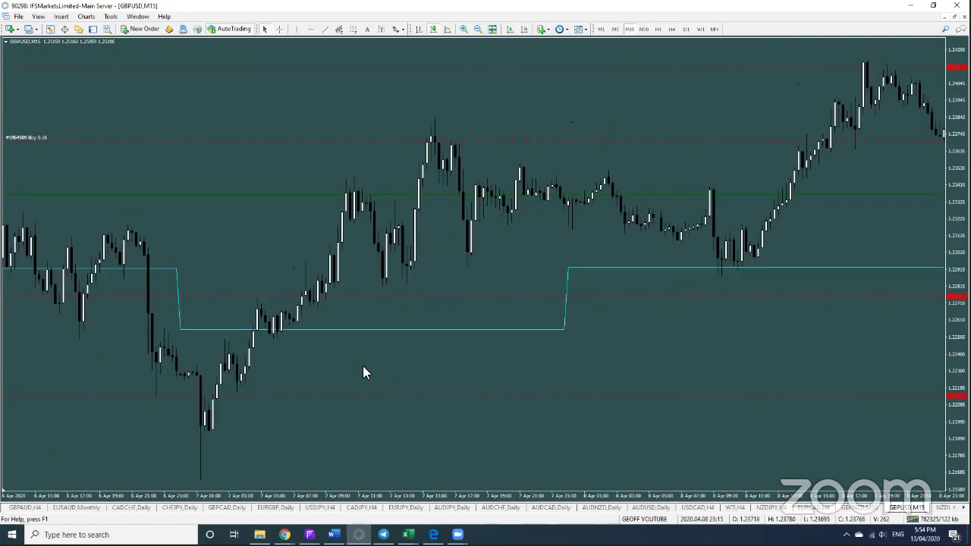
{"action": "scroll", "coordinate": [391, 290], "scroll_direction": "left", "scroll_amount": 5}
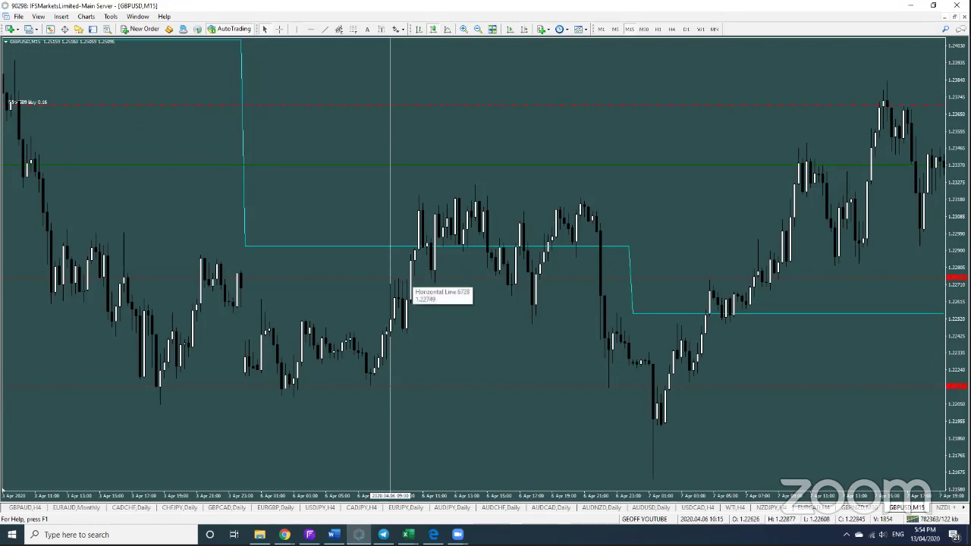
Switch to the Book1 workbook in Excel and enter an exit of 1.2294 and a risk of 1.00% for 6/04/2020.
{"action": "left_click", "coordinate": [407, 533]}
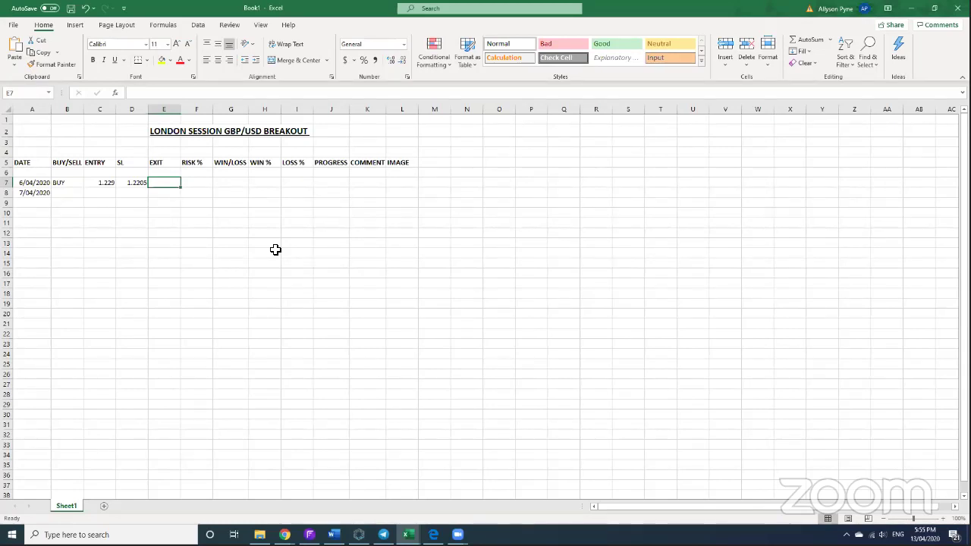
{"action": "type", "text": "1.2294"}
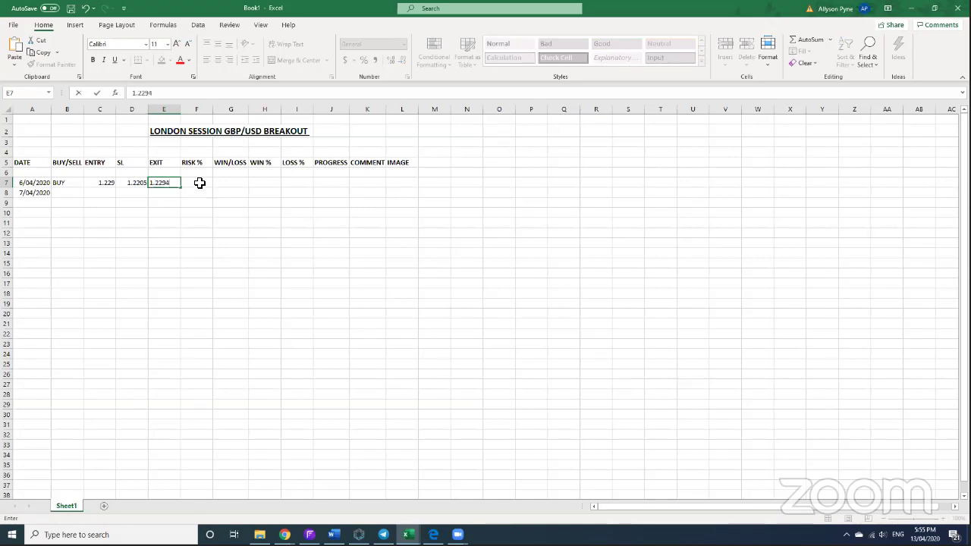
{"action": "left_click", "coordinate": [200, 182]}
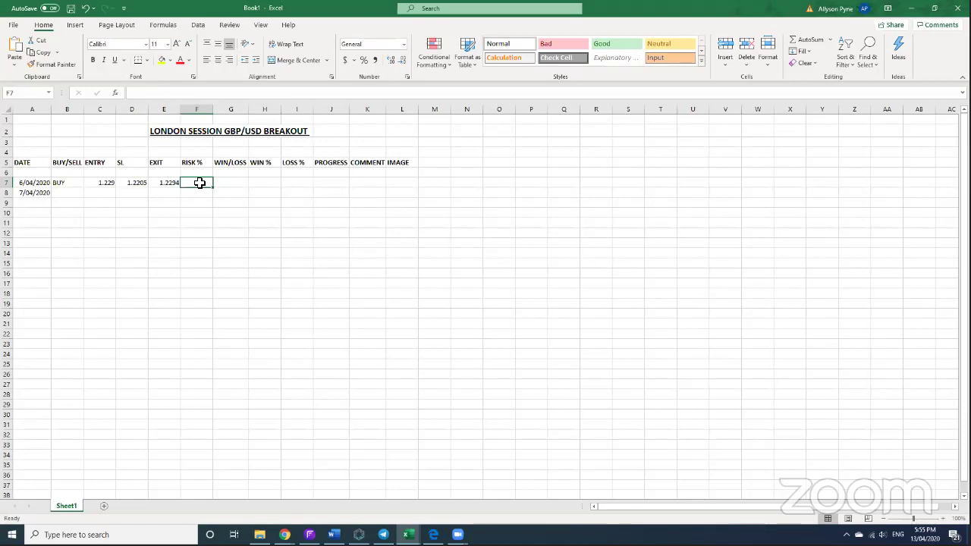
{"action": "type", "text": "1.00"}
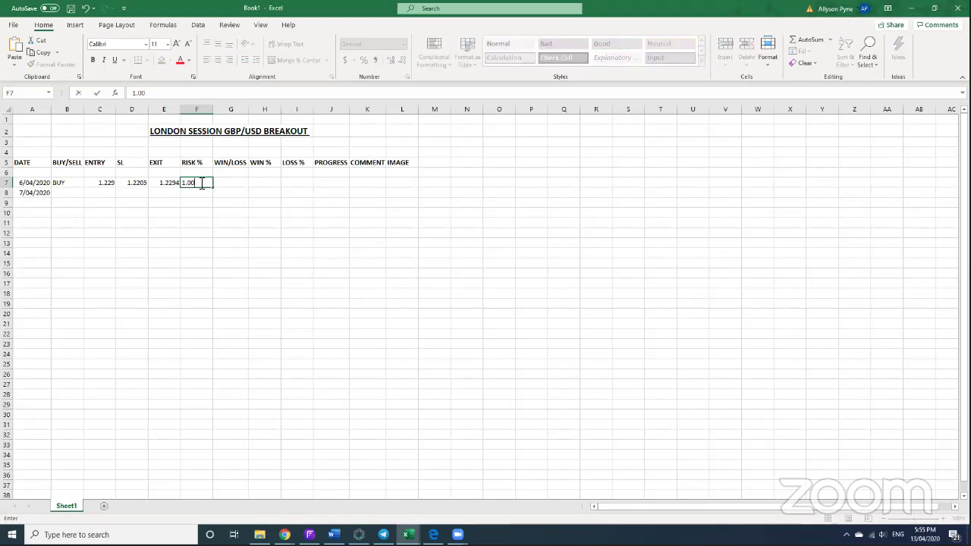
{"action": "type", "text": "%"}
{"action": "key", "text": "Tab"}
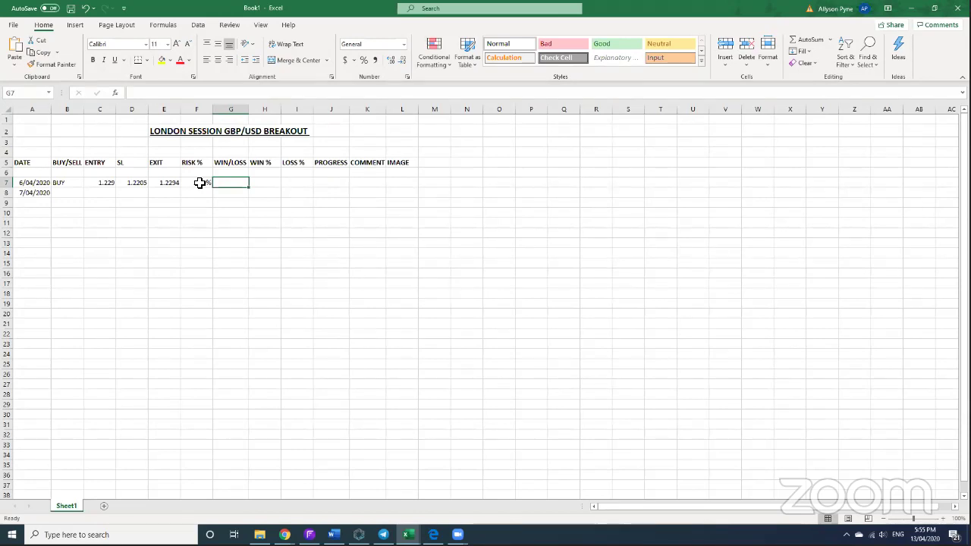
Record the 6/04/2020 trade as WIN in the WIN/LOSS column.
{"action": "type", "text": "win"}
{"action": "key", "text": "BackSpace"}
{"action": "key", "text": "BackSpace"}
{"action": "key", "text": "BackSpace"}
{"action": "type", "text": "WIN"}
{"action": "key", "text": "Tab"}
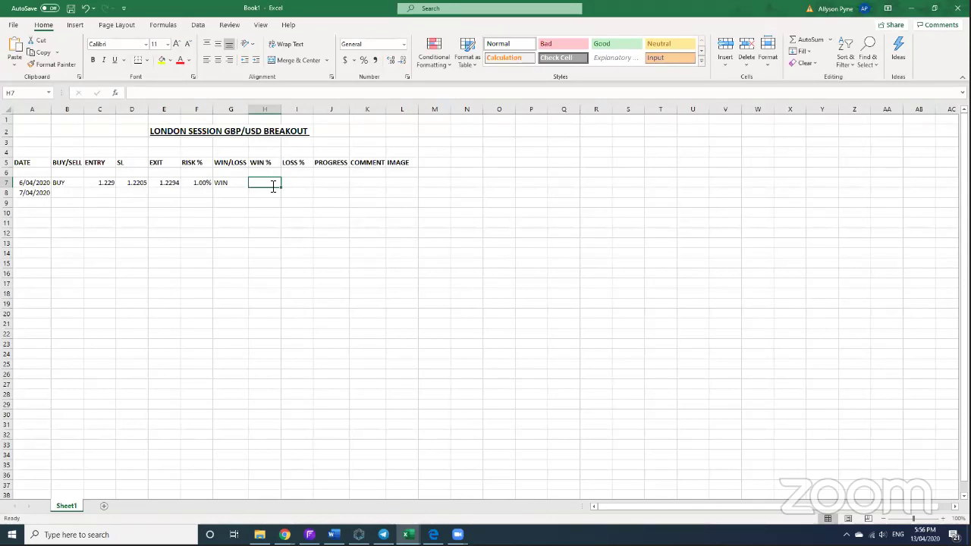
Enter .005 as both the WIN % and the PROGRESS of the 6/04/2020 trade.
{"action": "type", "text": ".0"}
{"action": "type", "text": "0"}
{"action": "type", "text": "47"}
{"action": "key", "text": "BackSpace"}
{"action": "key", "text": "BackSpace"}
{"action": "type", "text": "5"}
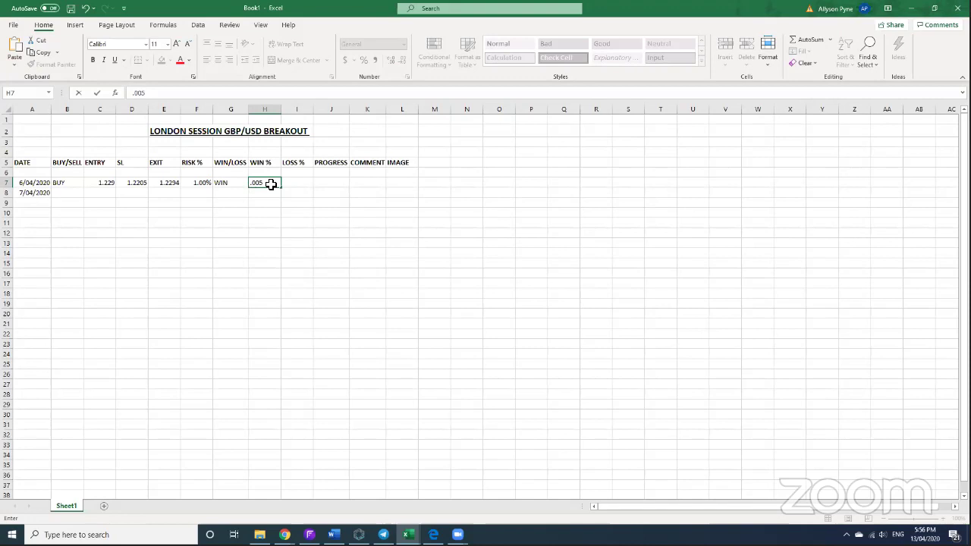
{"action": "left_click", "coordinate": [328, 186]}
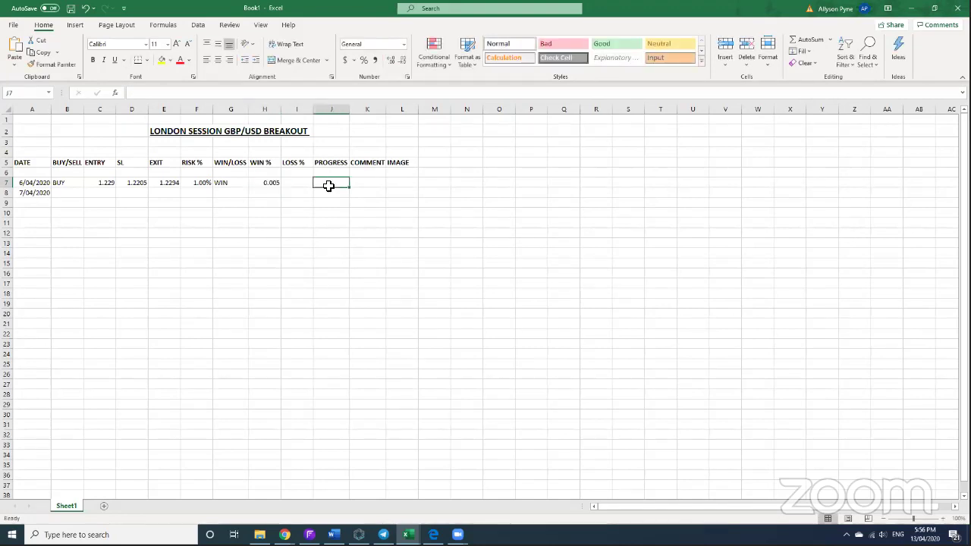
{"action": "type", "text": ".005"}
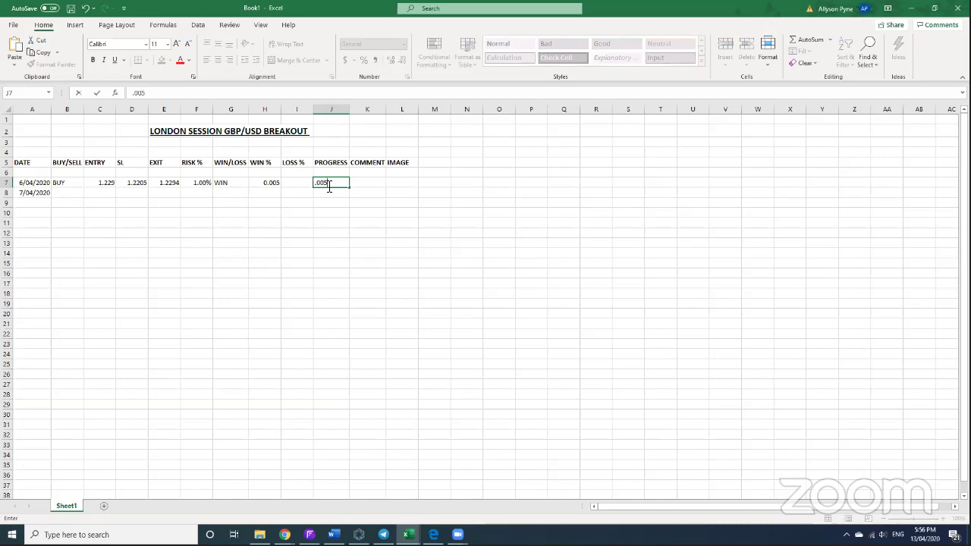
{"action": "left_click", "coordinate": [370, 183]}
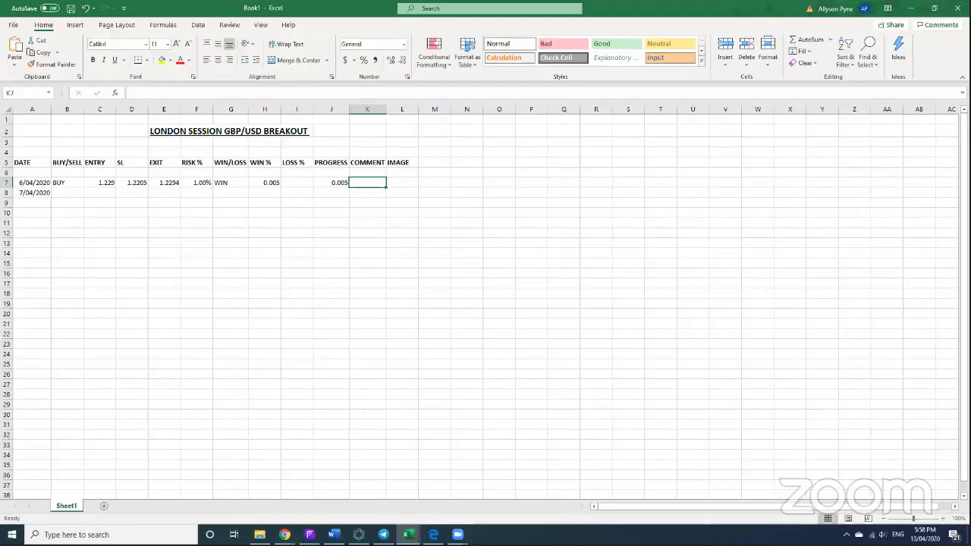
Switch to the trading charts and label the GBPUSD chart "qUIET aSIA SESSION MARKET RALLIED LAST FEW MINUTES OF ASIA SESS".
{"action": "left_click", "coordinate": [359, 535]}
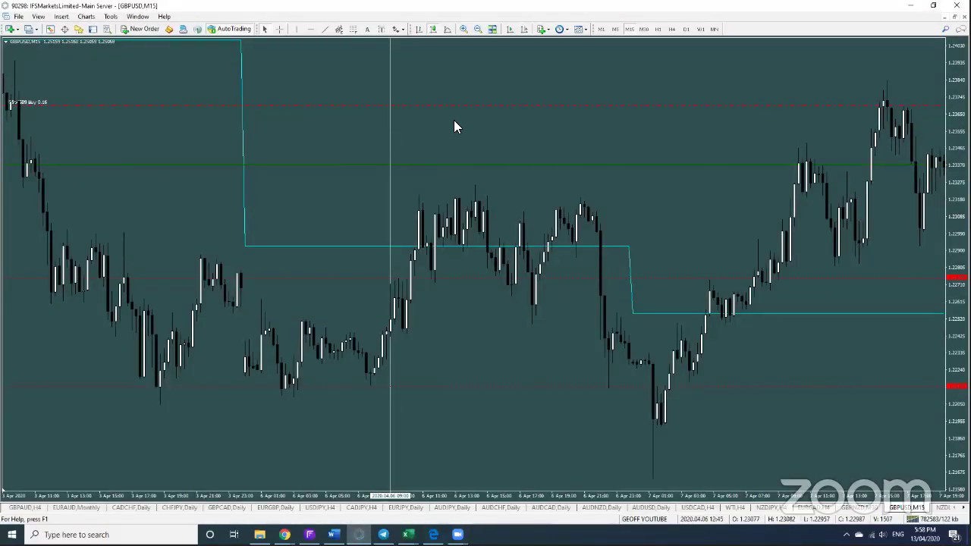
{"action": "left_click", "coordinate": [383, 31]}
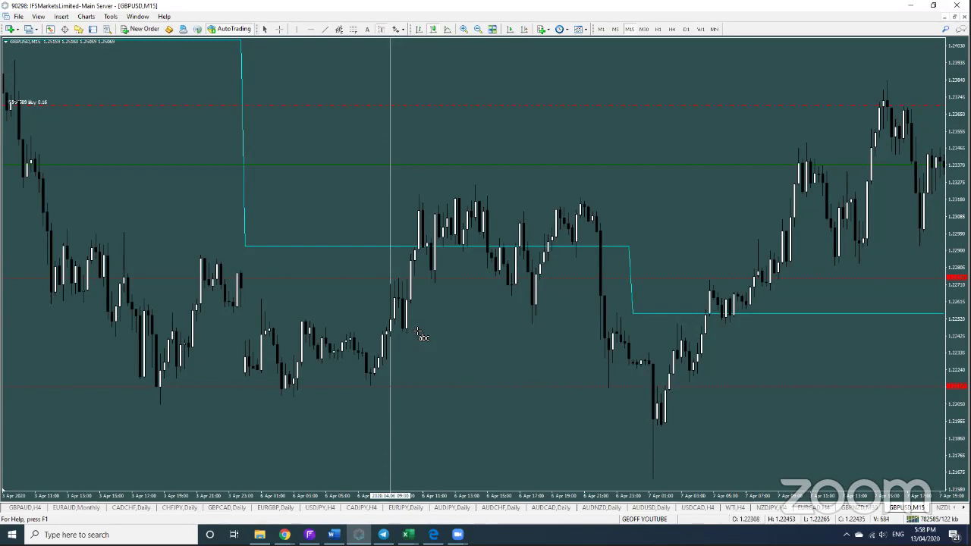
{"action": "left_click", "coordinate": [424, 343]}
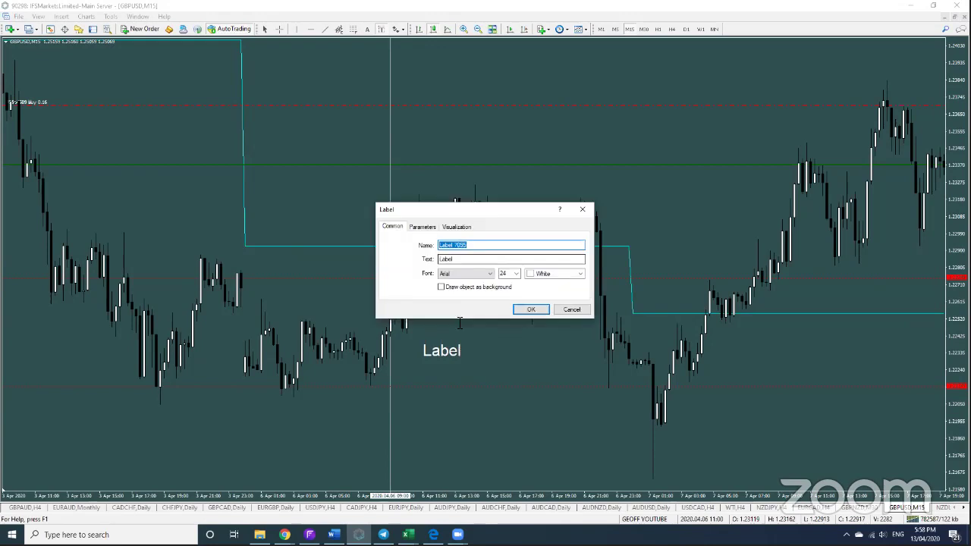
{"action": "double_click", "coordinate": [461, 258]}
{"action": "key", "text": "BackSpace"}
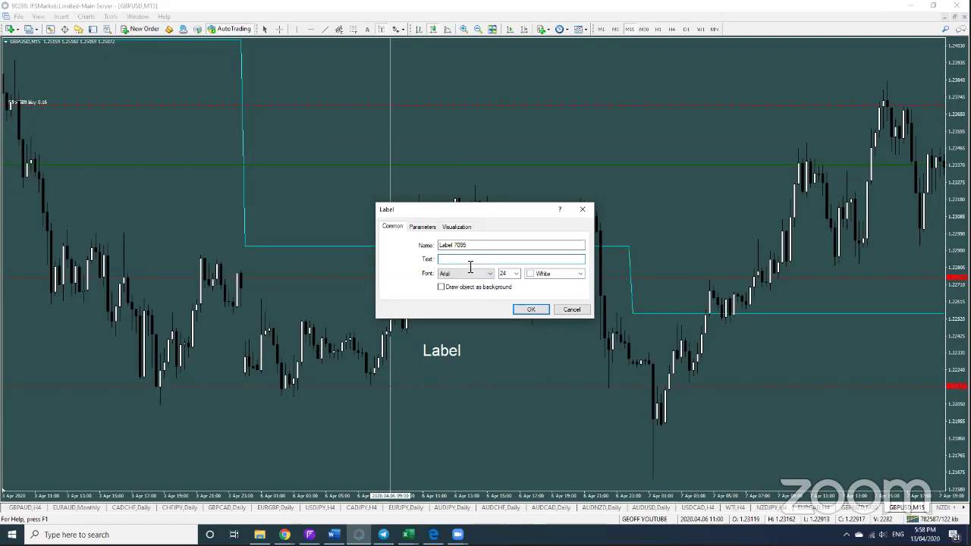
{"action": "type", "text": "UIET a"}
{"action": "type", "text": "Sh"}
{"action": "type", "text": " SESSI"}
{"action": "type", "text": "ON MA"}
{"action": "type", "text": "RKET R"}
{"action": "type", "text": "ALLIE"}
{"action": "type", "text": "D LAST"}
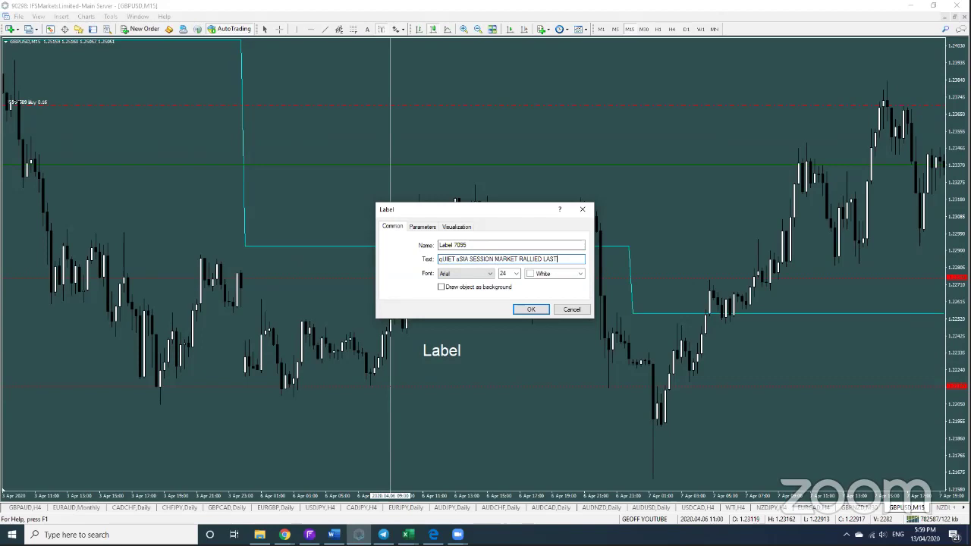
{"action": "type", "text": "FEW MINUTES OF"}
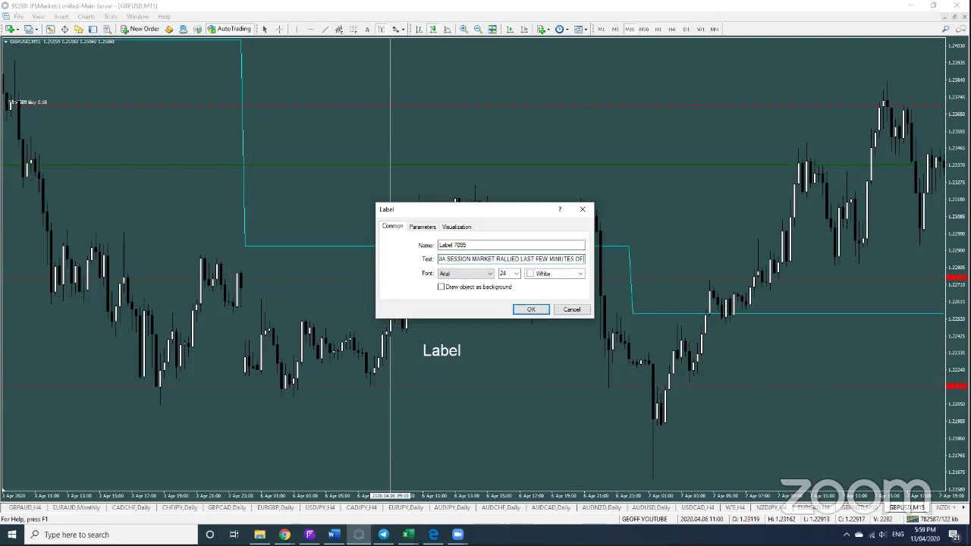
{"action": "type", "text": " a"}
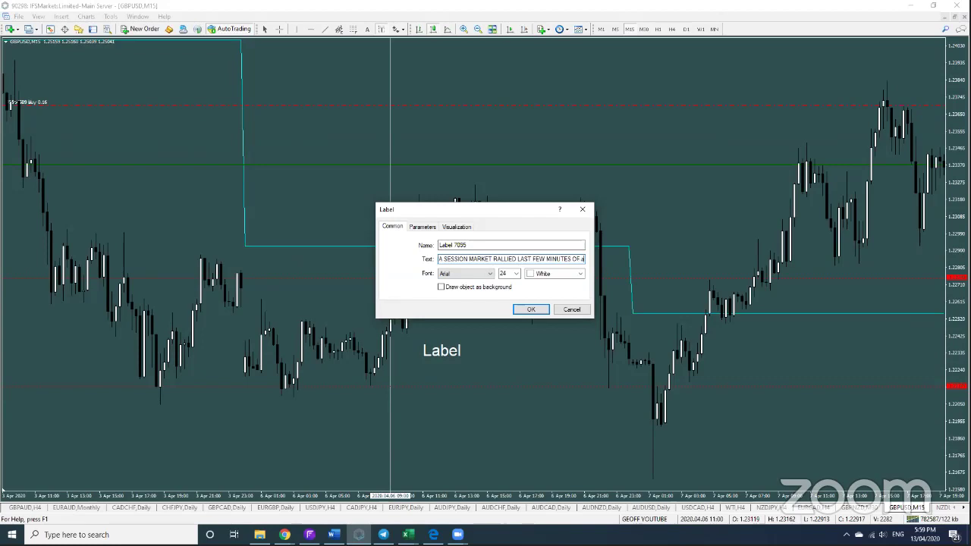
{"action": "type", "text": "SIA SESSION"}
{"action": "key", "text": "Return"}
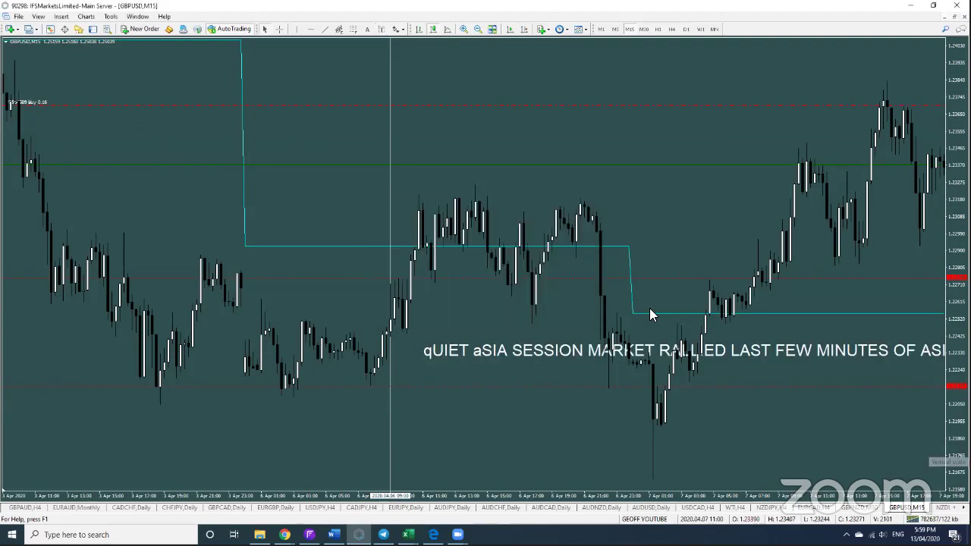
Move the Asia session text label below the price candles and switch back to the Book1 workbook in Excel.
{"action": "left_click_drag", "start_coordinate": [301, 337], "coordinate": [151, 440]}
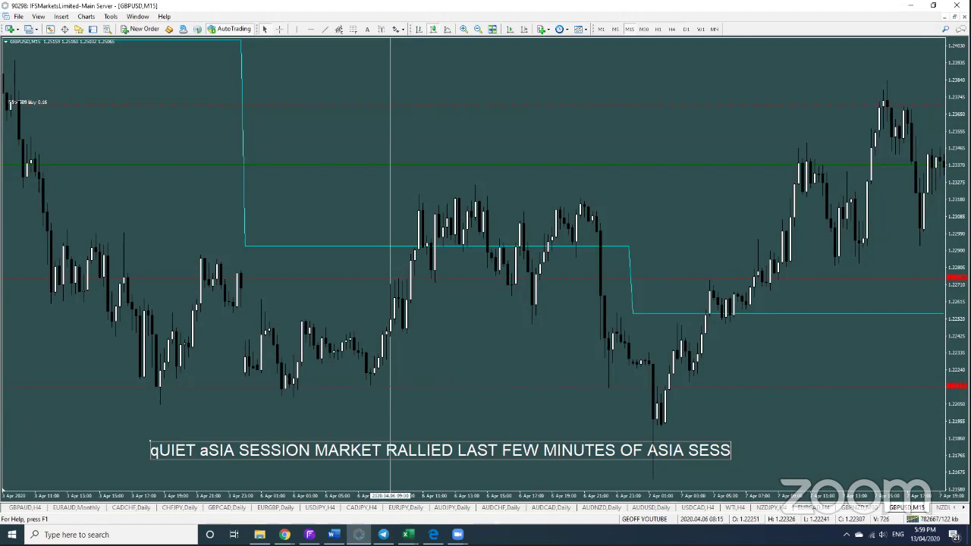
{"action": "left_click", "coordinate": [407, 534]}
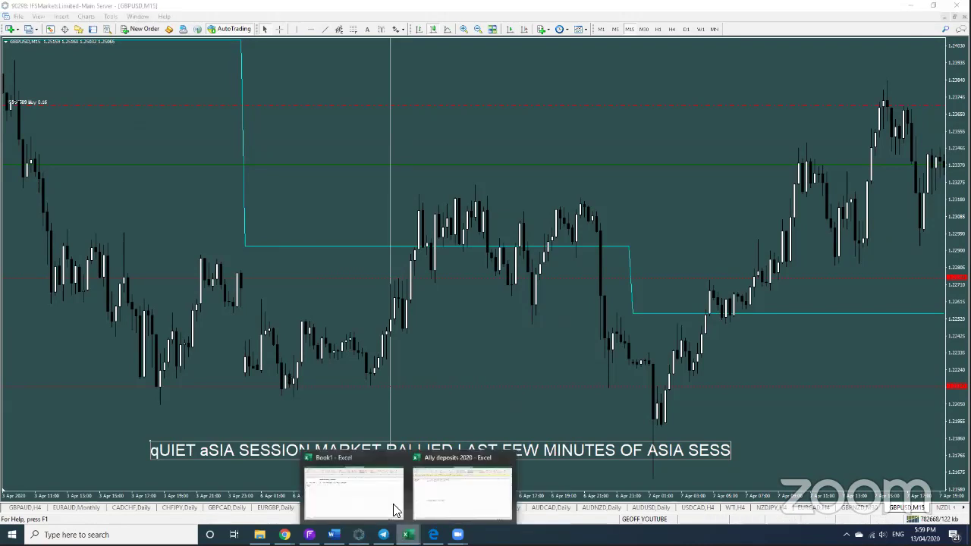
{"action": "left_click", "coordinate": [353, 493]}
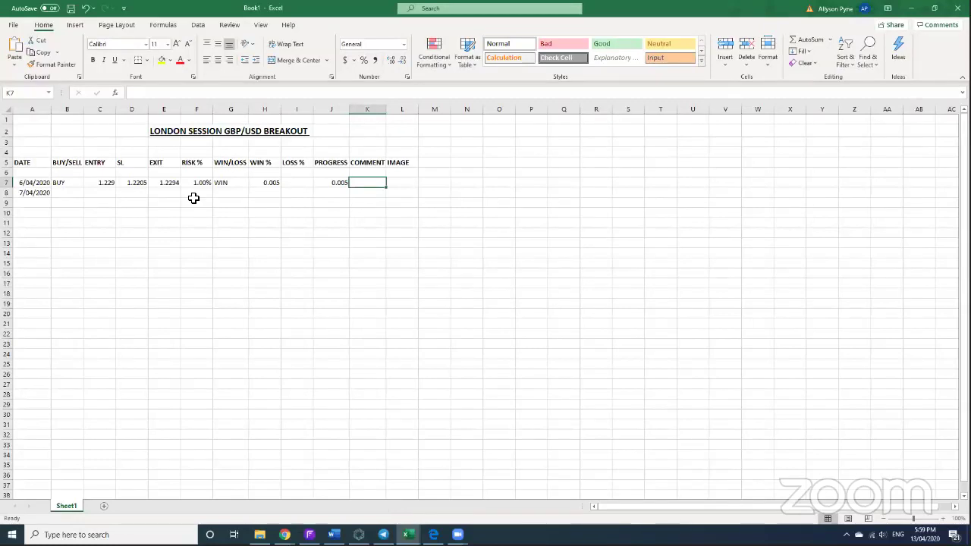
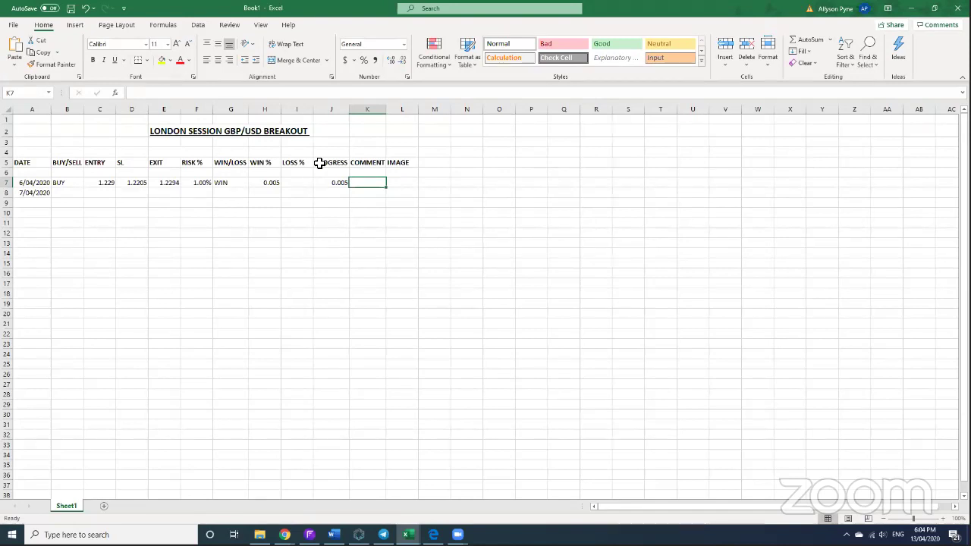
Move the PROGRESS, COMMENT and IMAGE cells J5:L7 one column over so they start at K5.
{"action": "left_click", "coordinate": [333, 165]}
{"action": "left_click_drag", "start_coordinate": [334, 166], "coordinate": [392, 180]}
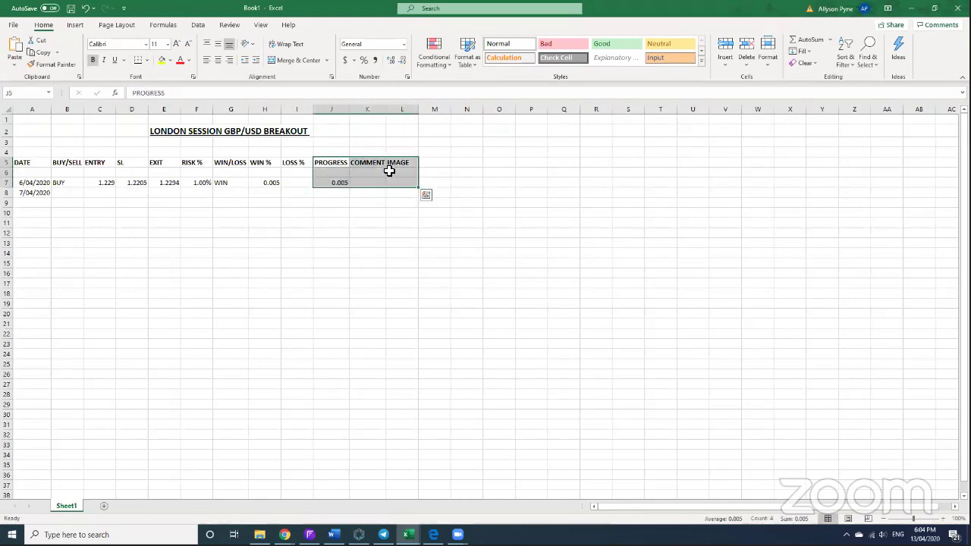
{"action": "right_click", "coordinate": [391, 172]}
{"action": "left_click", "coordinate": [412, 178]}
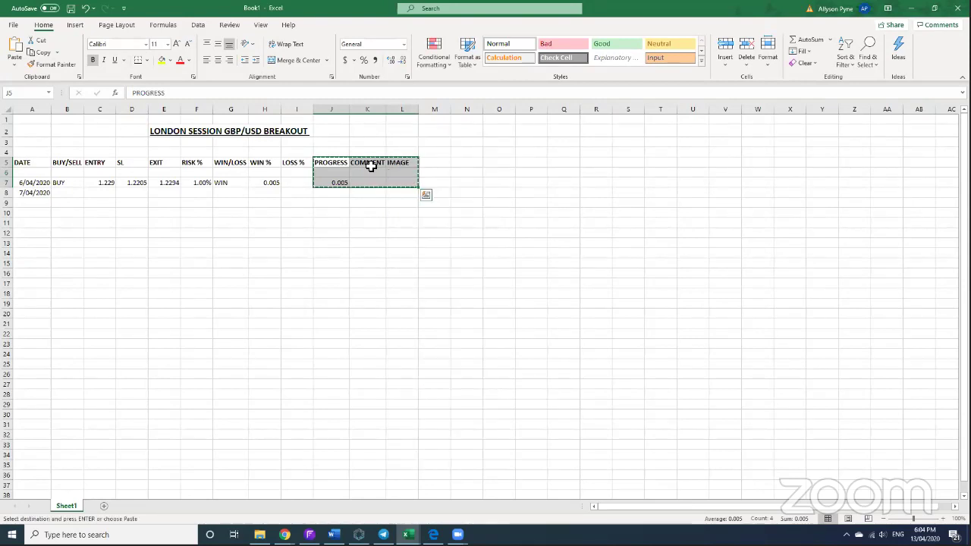
{"action": "left_click", "coordinate": [371, 166]}
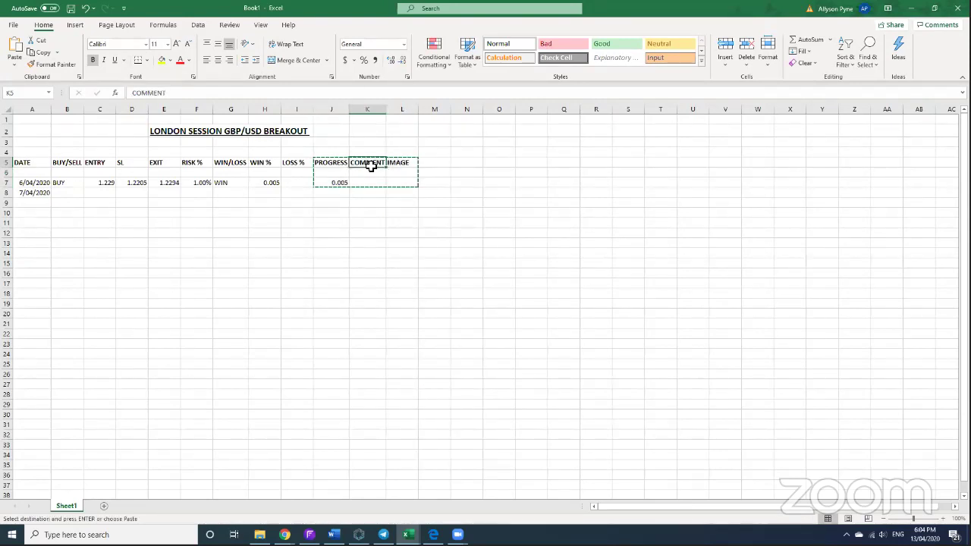
{"action": "key", "text": "ctrl+v"}
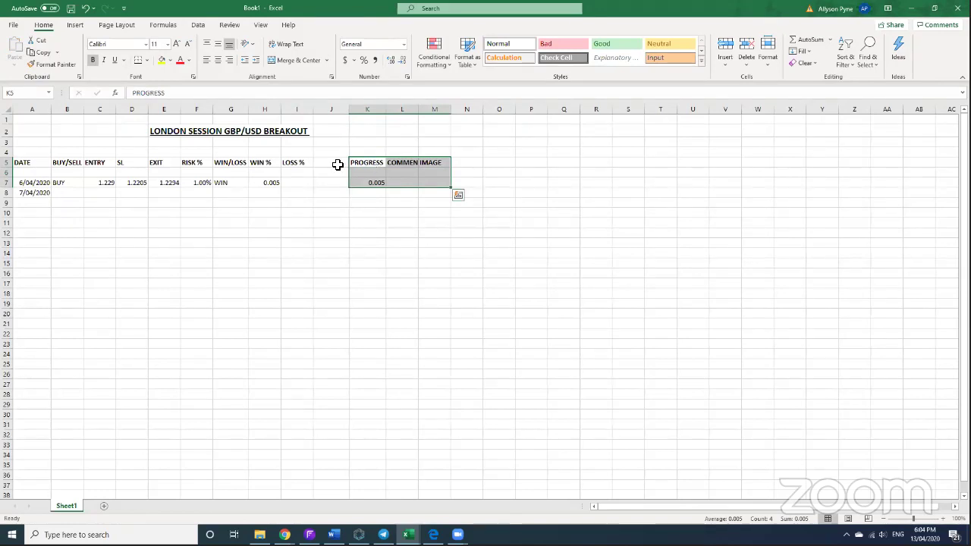
Add the heading "w/l RATIO" in J5 and enter 1:0 in that column for the 6/04/2020 trade.
{"action": "left_click", "coordinate": [336, 164]}
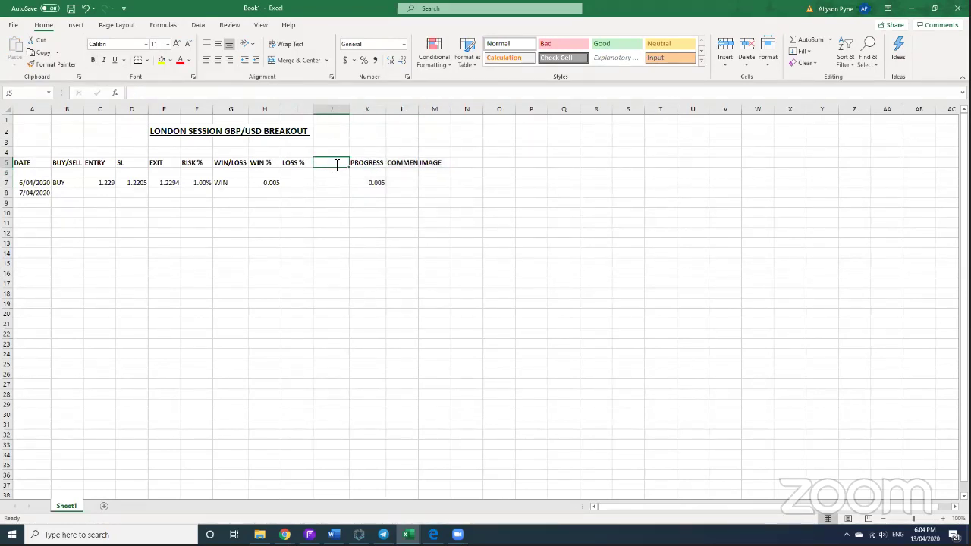
{"action": "type", "text": "w/l"}
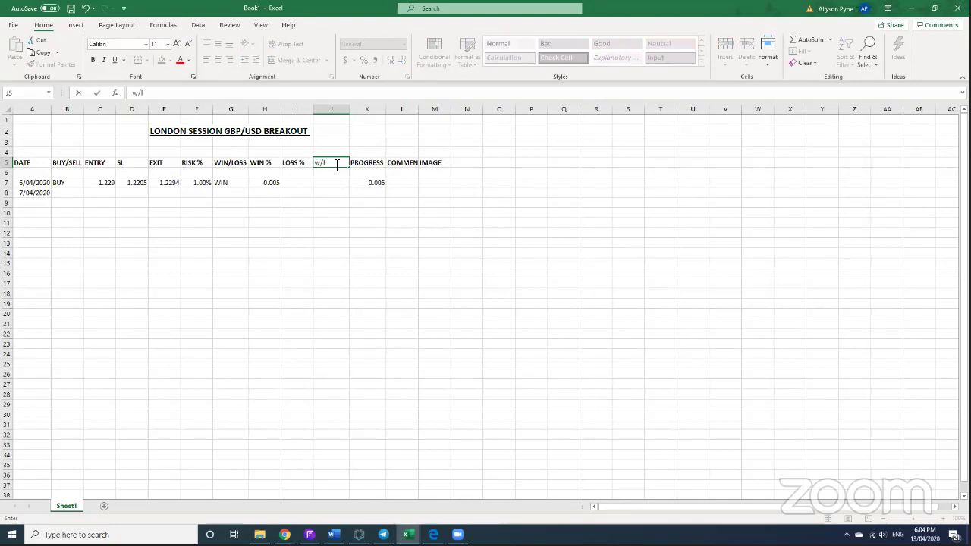
{"action": "type", "text": " RATIO"}
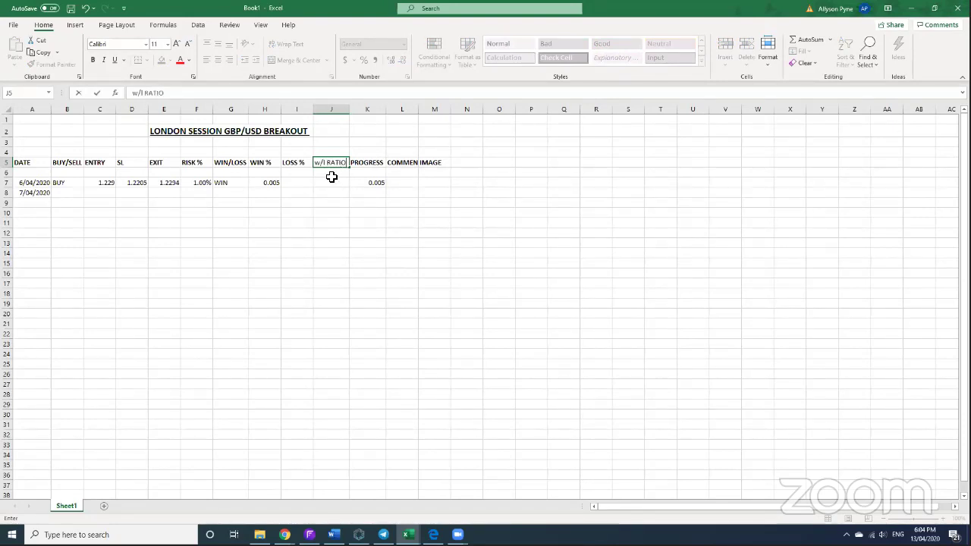
{"action": "left_click", "coordinate": [333, 176]}
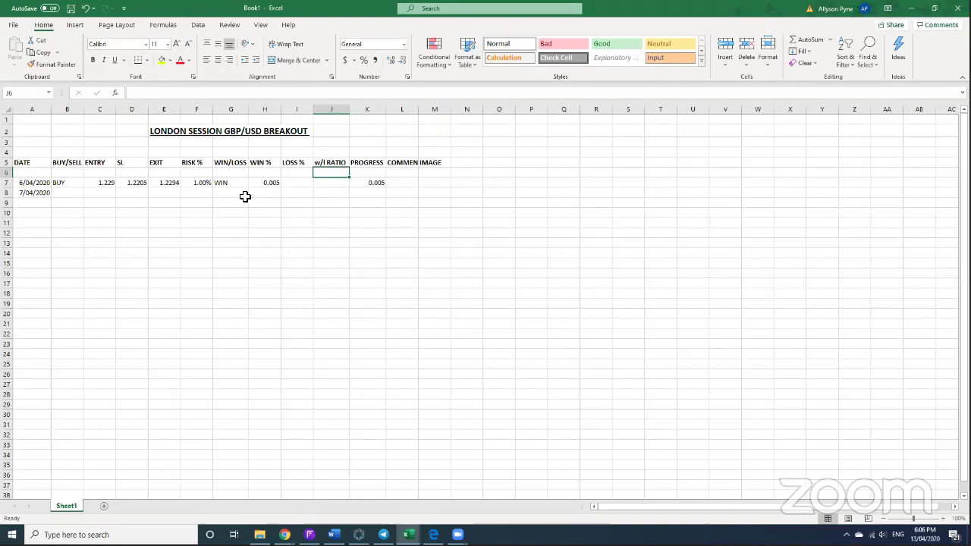
{"action": "left_click", "coordinate": [333, 183]}
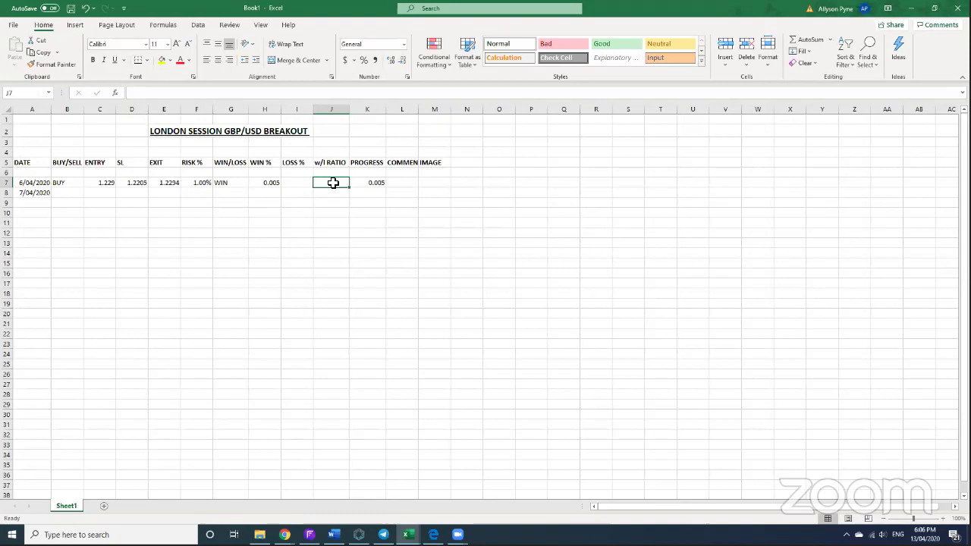
{"action": "type", "text": "1:0"}
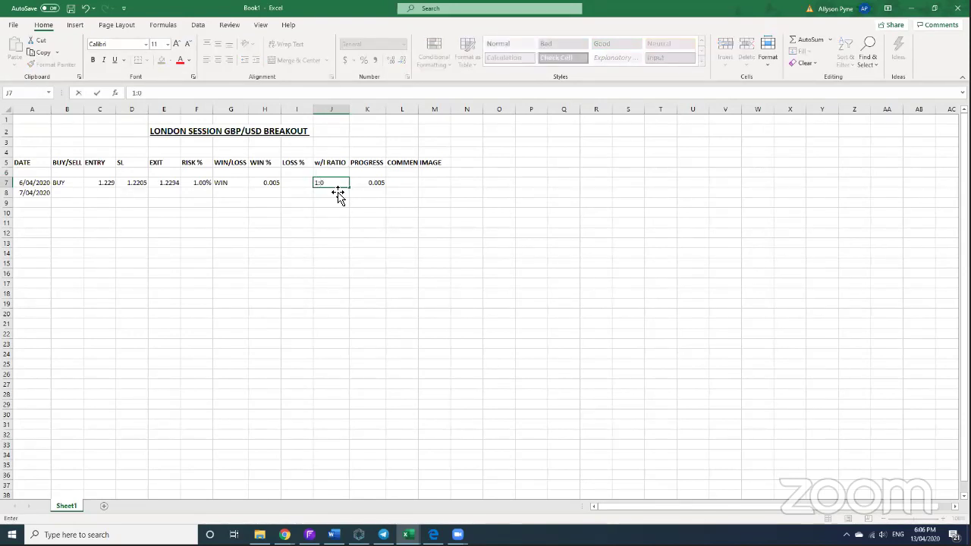
{"action": "left_click", "coordinate": [338, 194]}
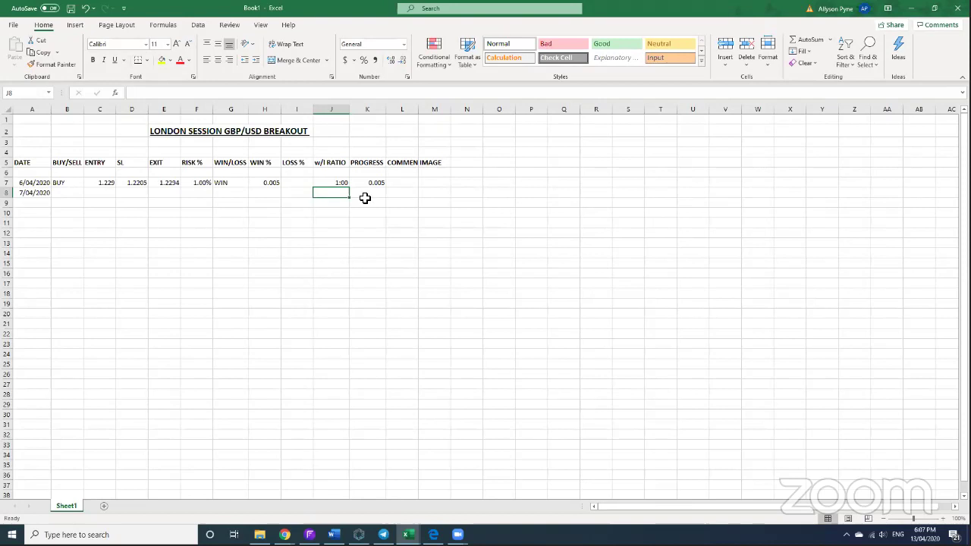
Try to put a plus sign in front of the PROGRESS value of the 6/04/2020 trade.
{"action": "left_click", "coordinate": [366, 185]}
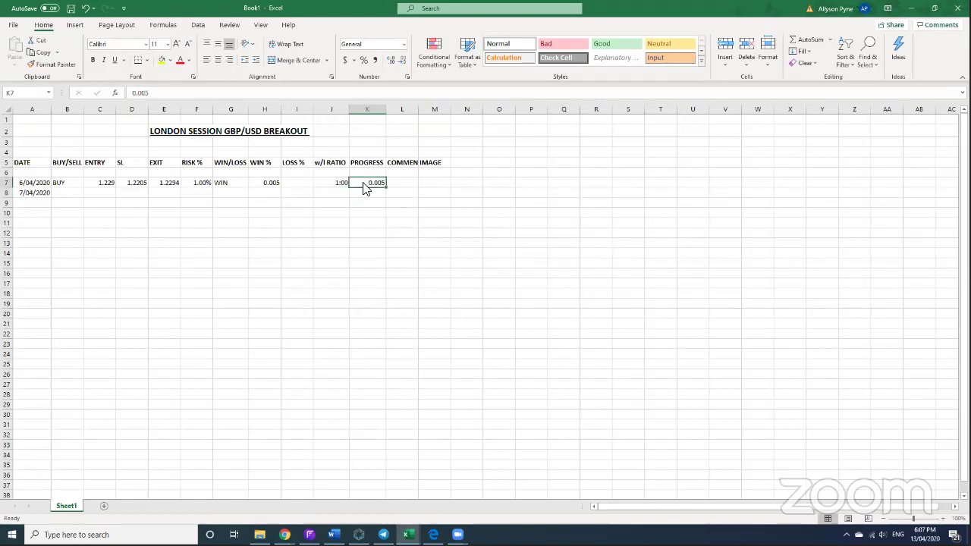
{"action": "right_click", "coordinate": [364, 187]}
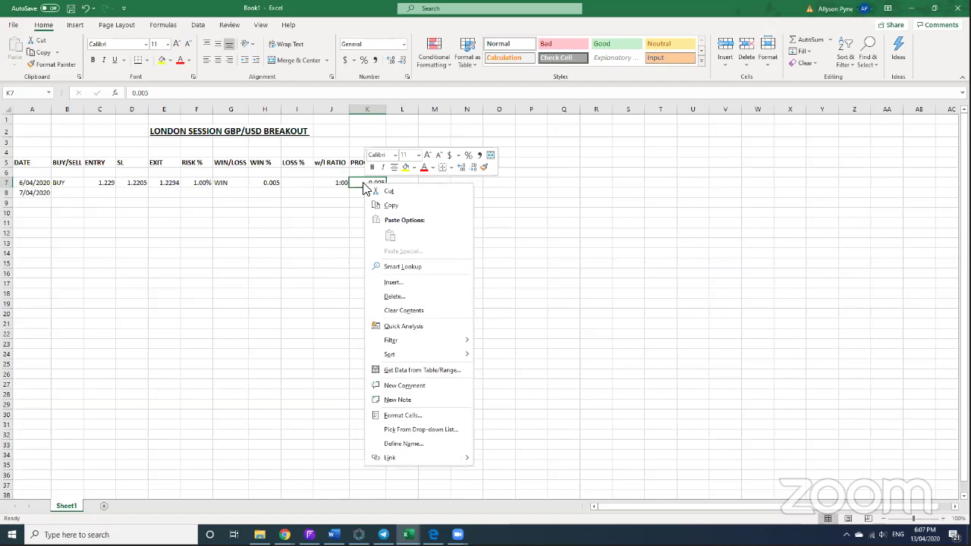
{"action": "left_click", "coordinate": [144, 92]}
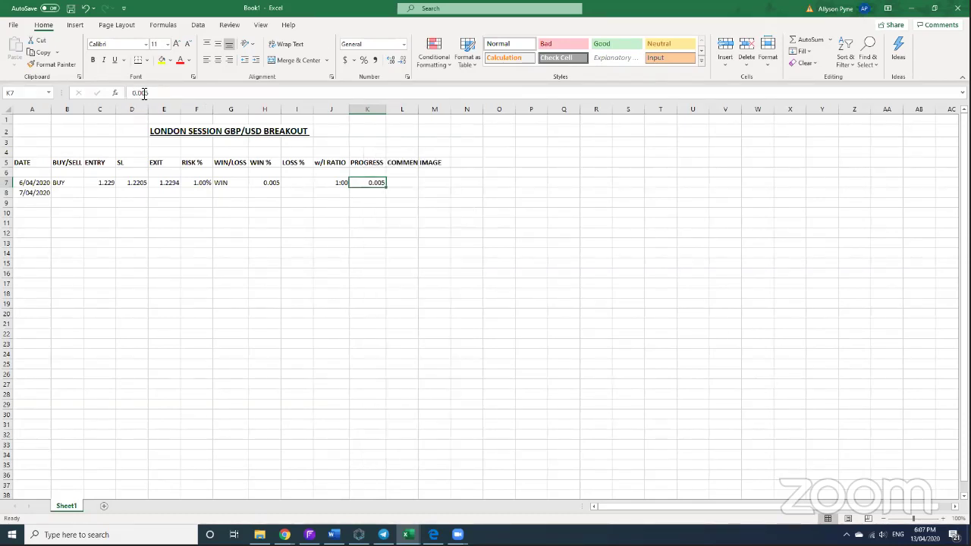
{"action": "left_click", "coordinate": [144, 93]}
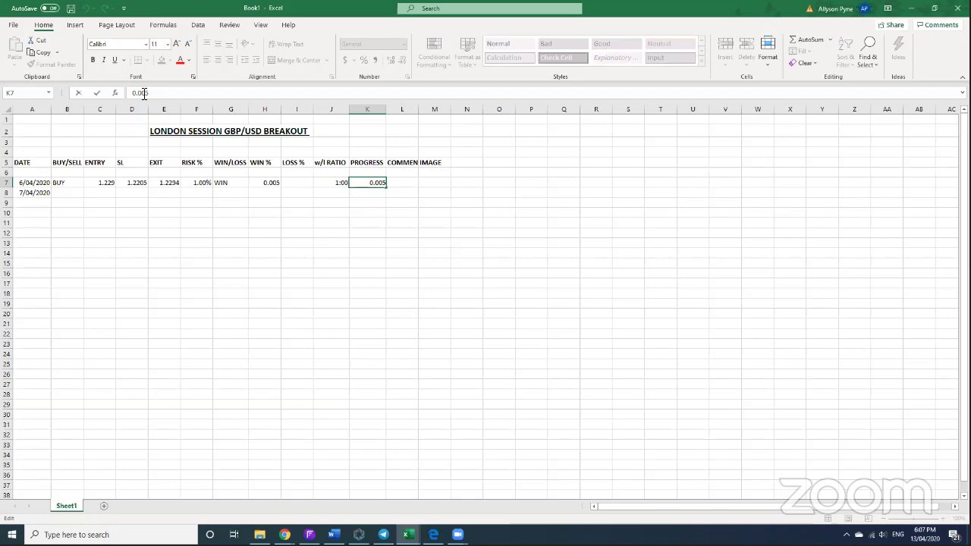
{"action": "type", "text": "+"}
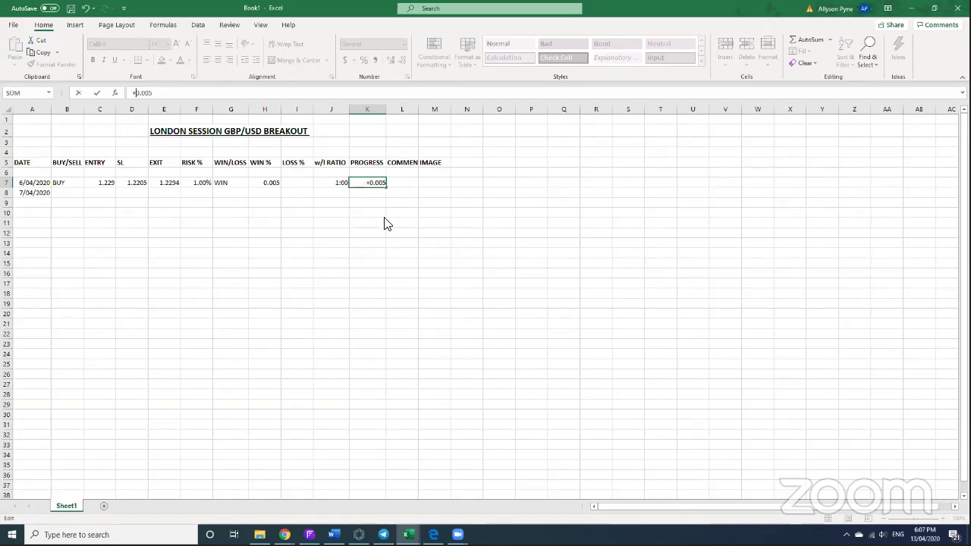
{"action": "right_click", "coordinate": [365, 183]}
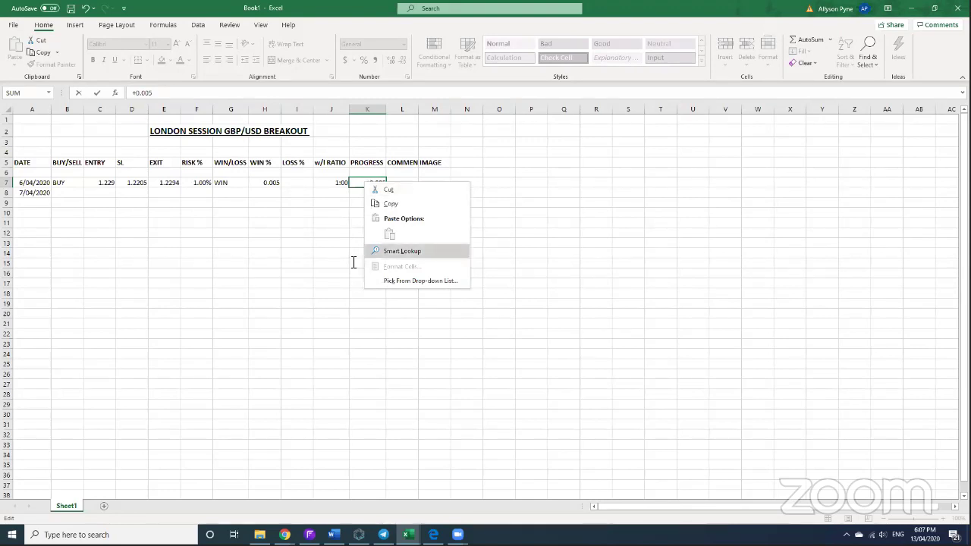
{"action": "key", "text": "Escape"}
{"action": "key", "text": "Down"}
{"action": "key", "text": "Down"}
{"action": "left_click", "coordinate": [354, 183]}
{"action": "left_click", "coordinate": [395, 186]}
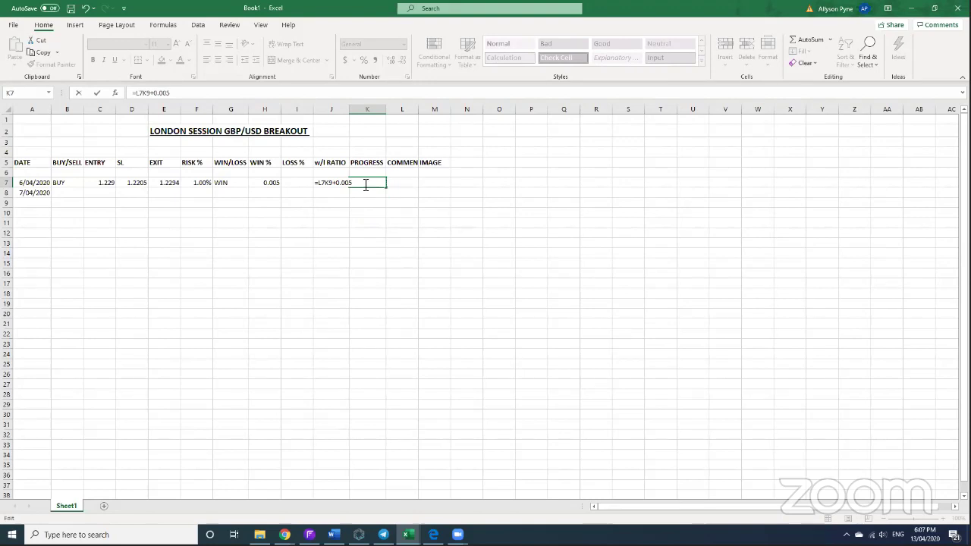
Remove the plus sign and stray cell references from K7, keeping 0.005 as the PROGRESS entry.
{"action": "key", "text": "ctrl+z"}
{"action": "key", "text": "ctrl+y"}
{"action": "key", "text": "ctrl+z"}
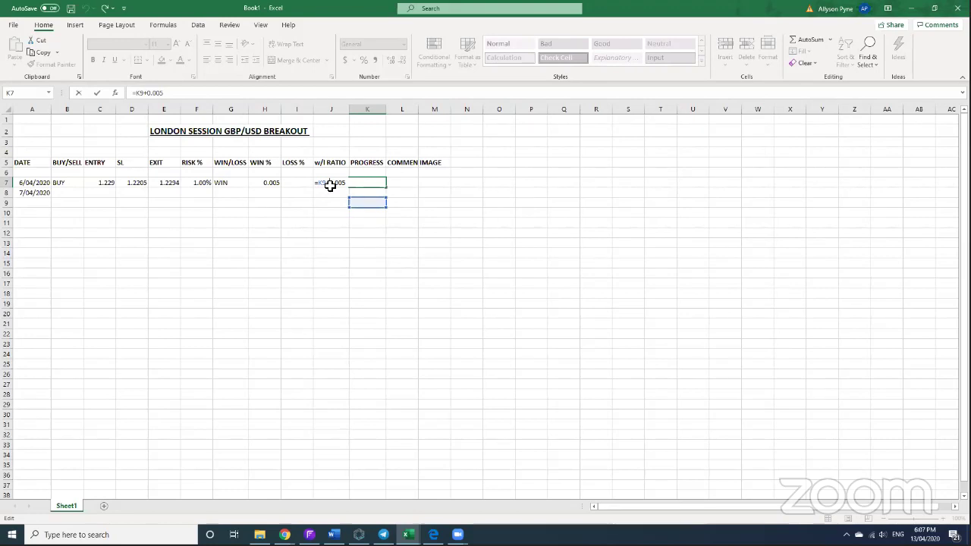
{"action": "key", "text": "BackSpace"}
{"action": "key", "text": "BackSpace"}
{"action": "key", "text": "BackSpace"}
{"action": "key", "text": "BackSpace"}
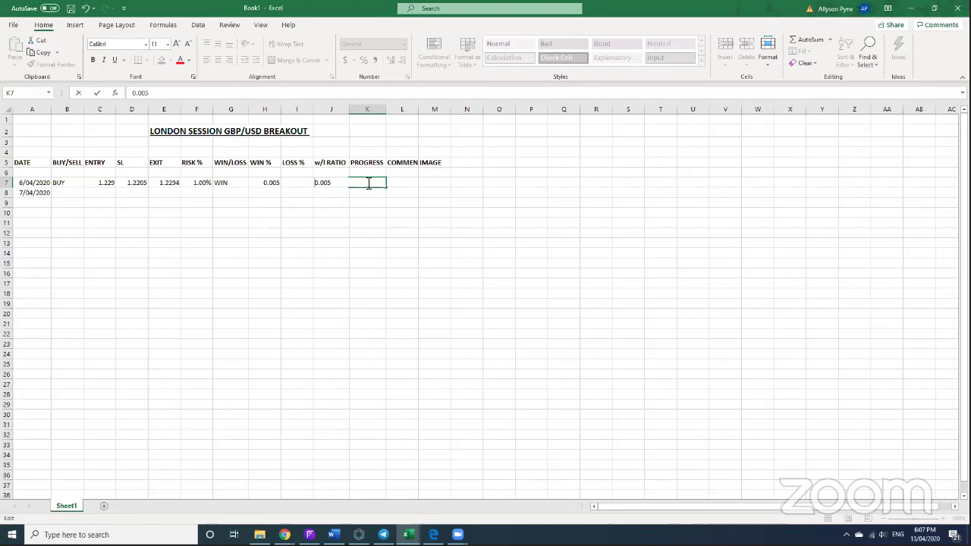
{"action": "key", "text": "Return"}
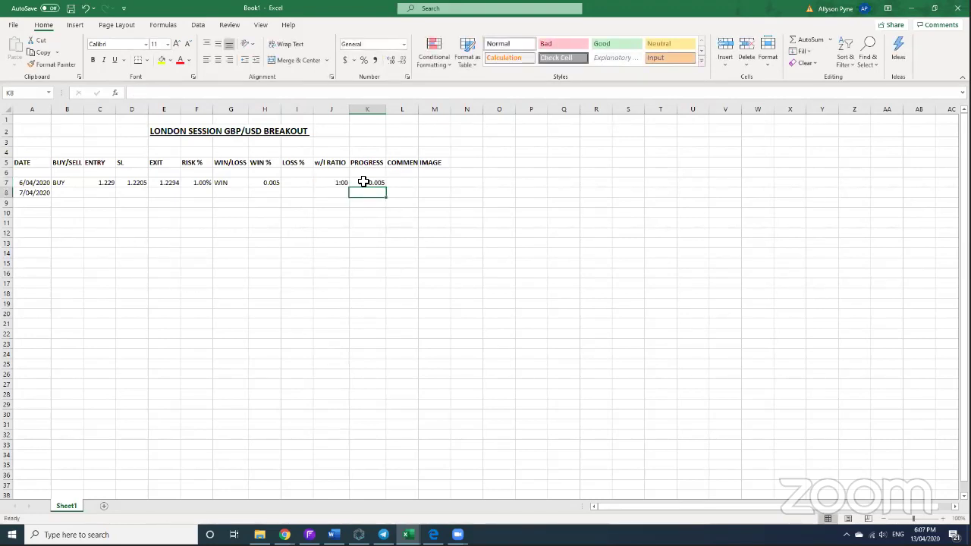
Fill the PROGRESS cell K7 of the 6/04/2020 trade with a green background.
{"action": "right_click", "coordinate": [364, 183]}
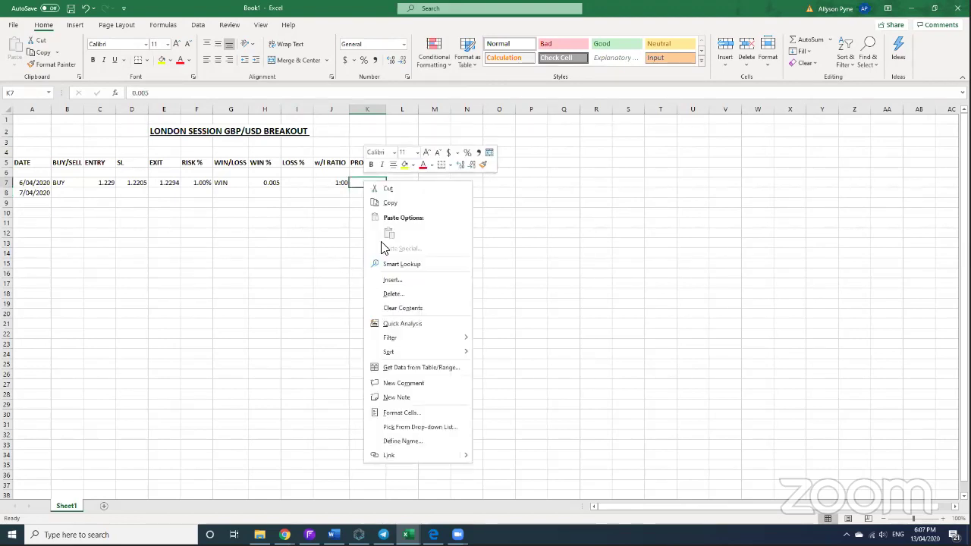
{"action": "left_click", "coordinate": [411, 412]}
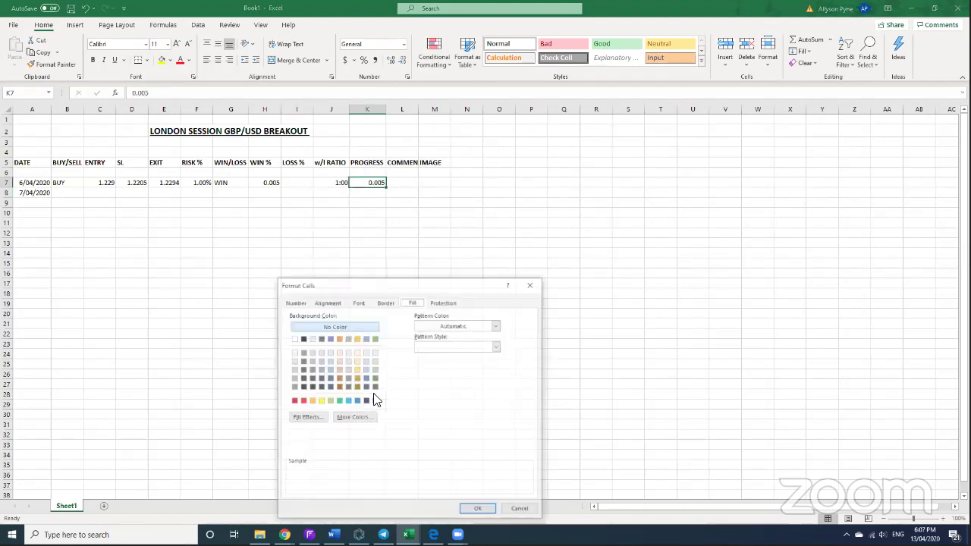
{"action": "left_click", "coordinate": [338, 400]}
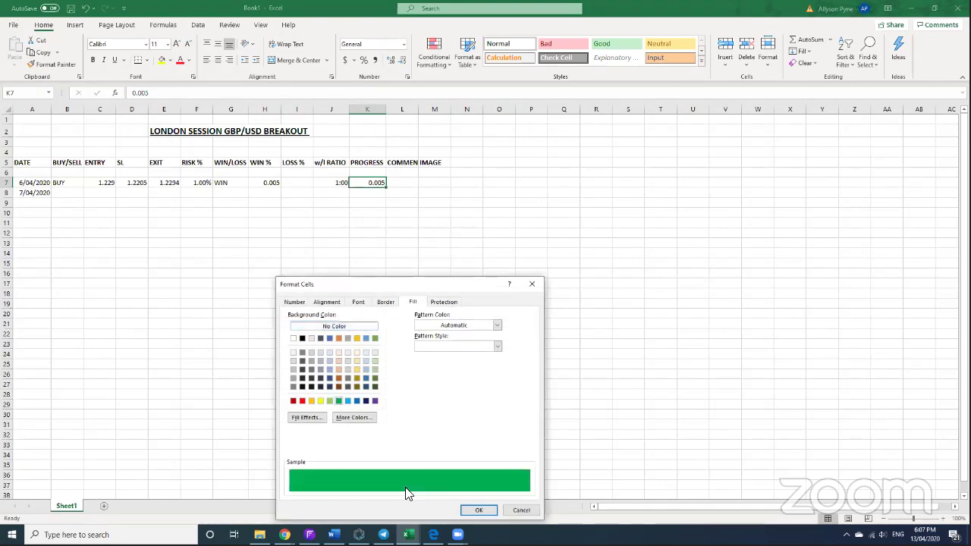
{"action": "left_click", "coordinate": [465, 510]}
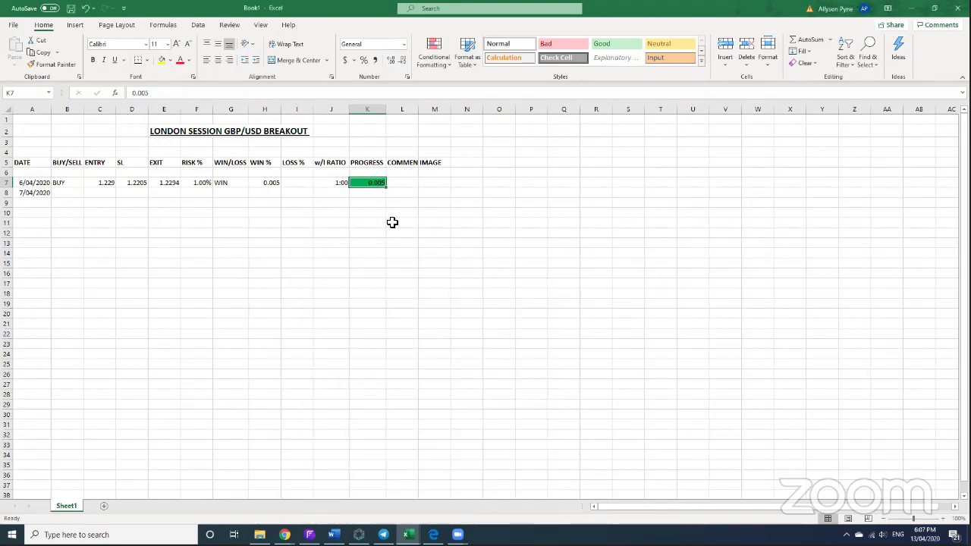
{"action": "left_click", "coordinate": [392, 222]}
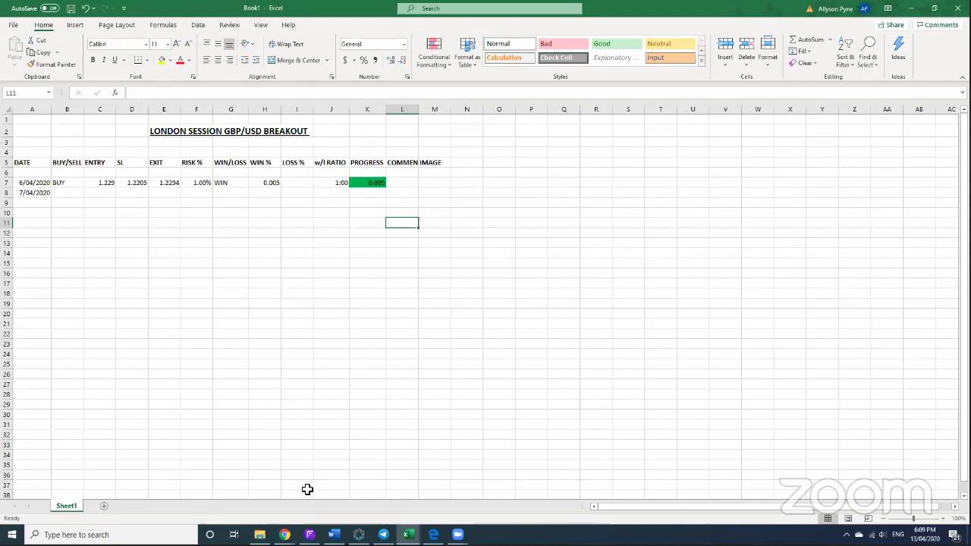
Switch to the MetaTrader GBPUSD M15 chart and delete the text label about the quiet Asia session.
{"action": "left_click", "coordinate": [359, 534]}
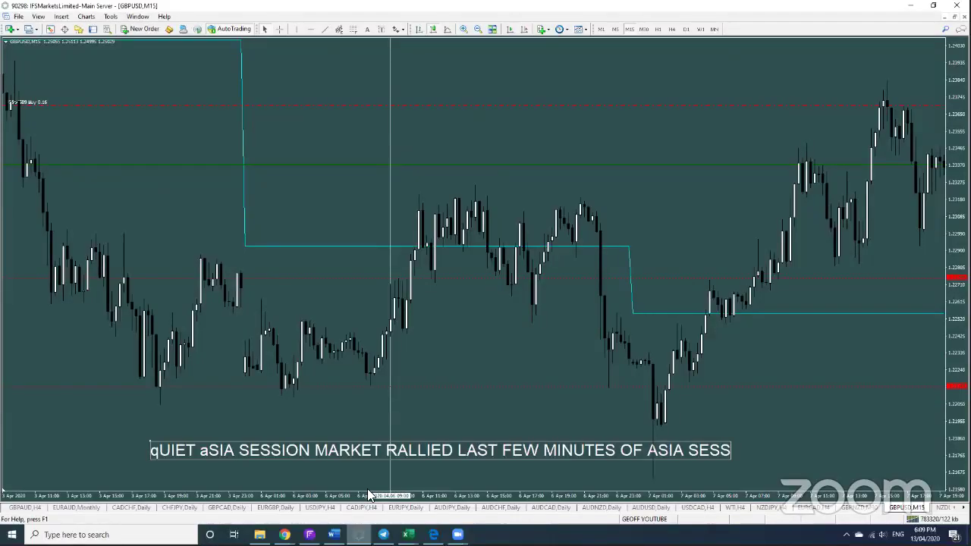
{"action": "right_click", "coordinate": [416, 446]}
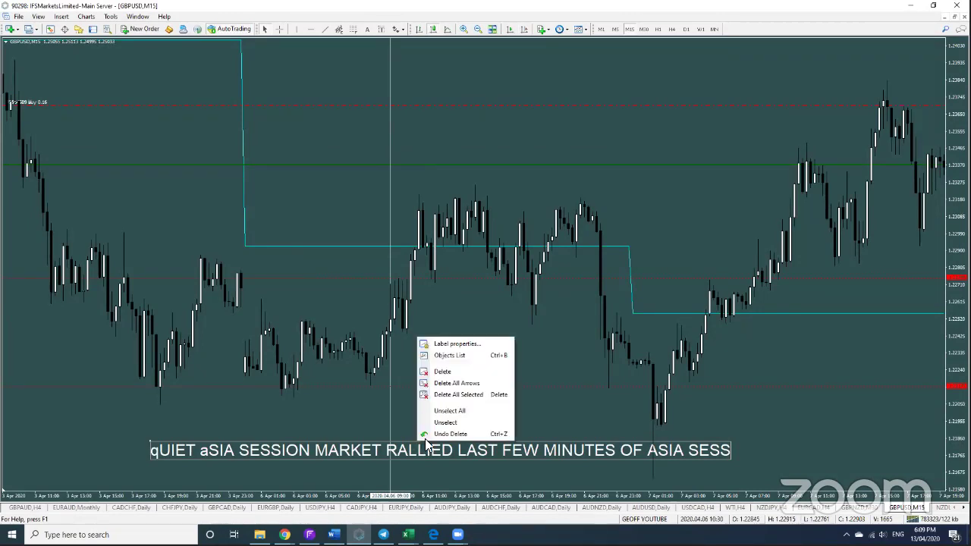
{"action": "left_click", "coordinate": [449, 371]}
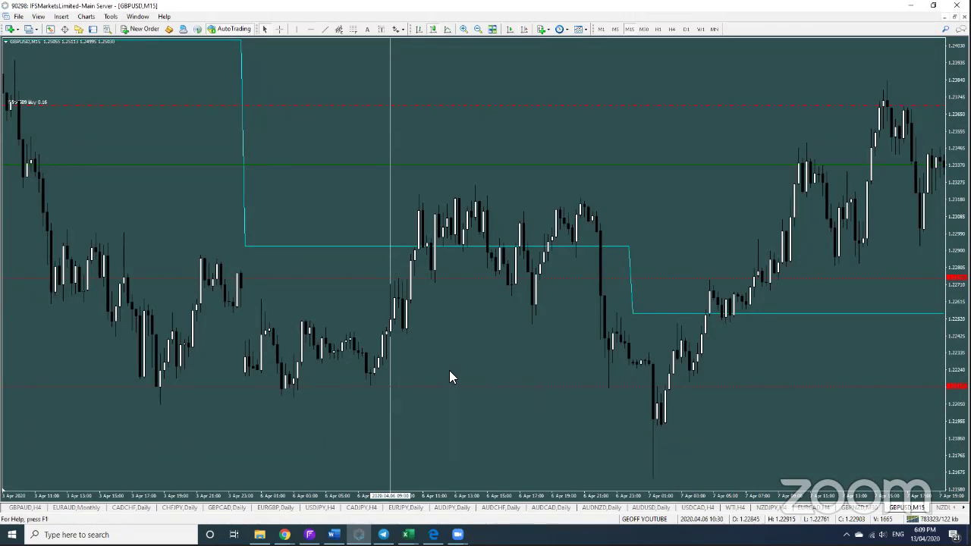
Try fitting a downward-sloping parallel channel along the 6 April highs with its second line below, and delete the channel.
{"action": "left_click", "coordinate": [337, 30]}
{"action": "left_click_drag", "start_coordinate": [476, 185], "coordinate": [714, 220]}
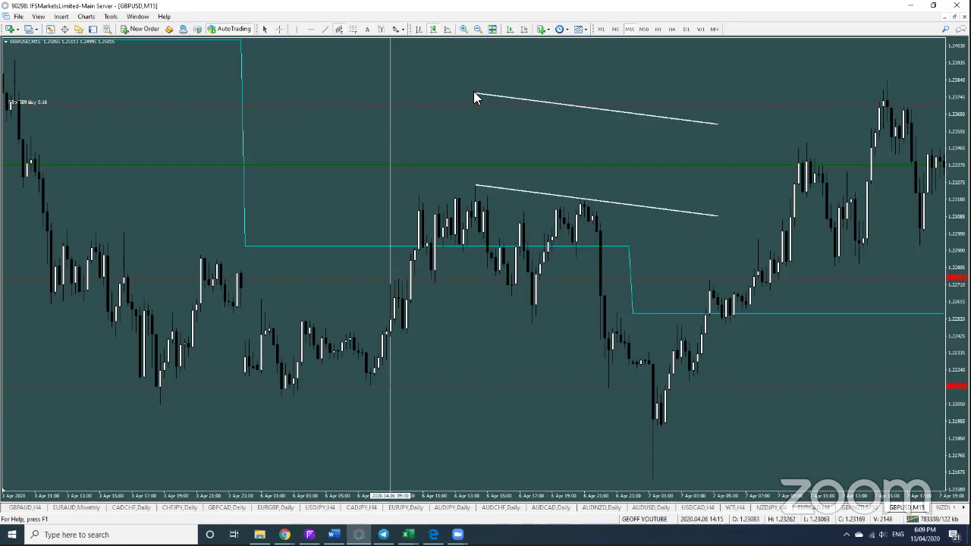
{"action": "left_click_drag", "start_coordinate": [473, 93], "coordinate": [470, 148]}
{"action": "left_click_drag", "start_coordinate": [436, 324], "coordinate": [411, 387]}
{"action": "left_click_drag", "start_coordinate": [480, 139], "coordinate": [481, 140]}
{"action": "left_click_drag", "start_coordinate": [451, 243], "coordinate": [453, 243]}
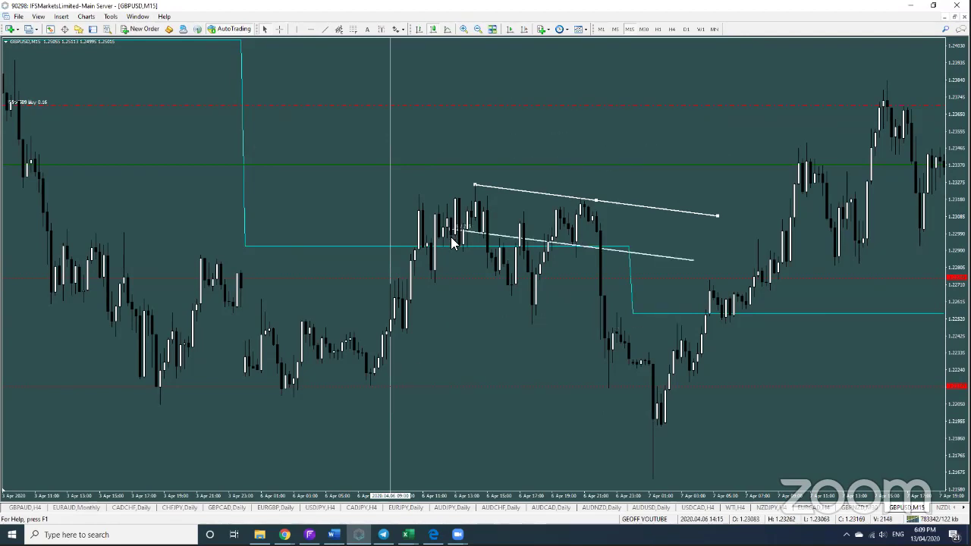
{"action": "right_click", "coordinate": [475, 184]}
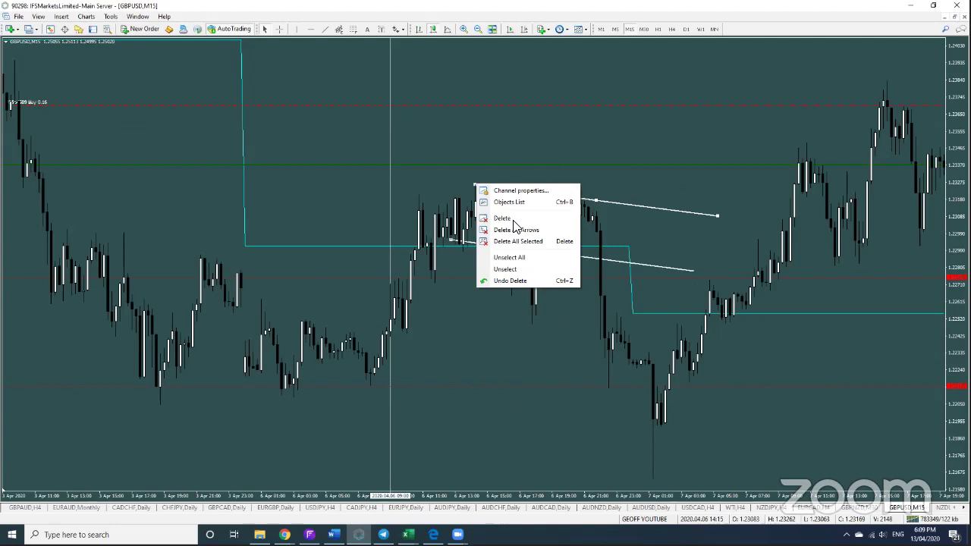
{"action": "left_click", "coordinate": [513, 219]}
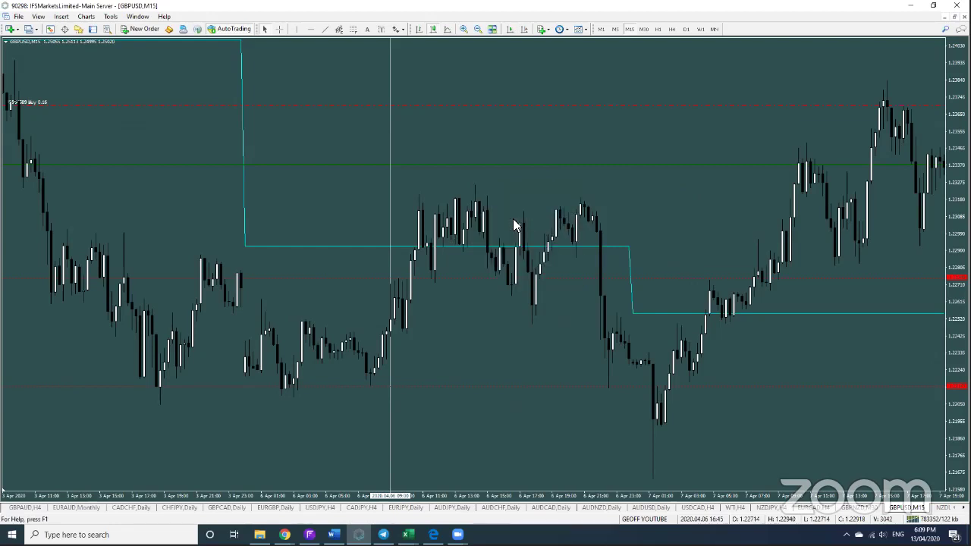